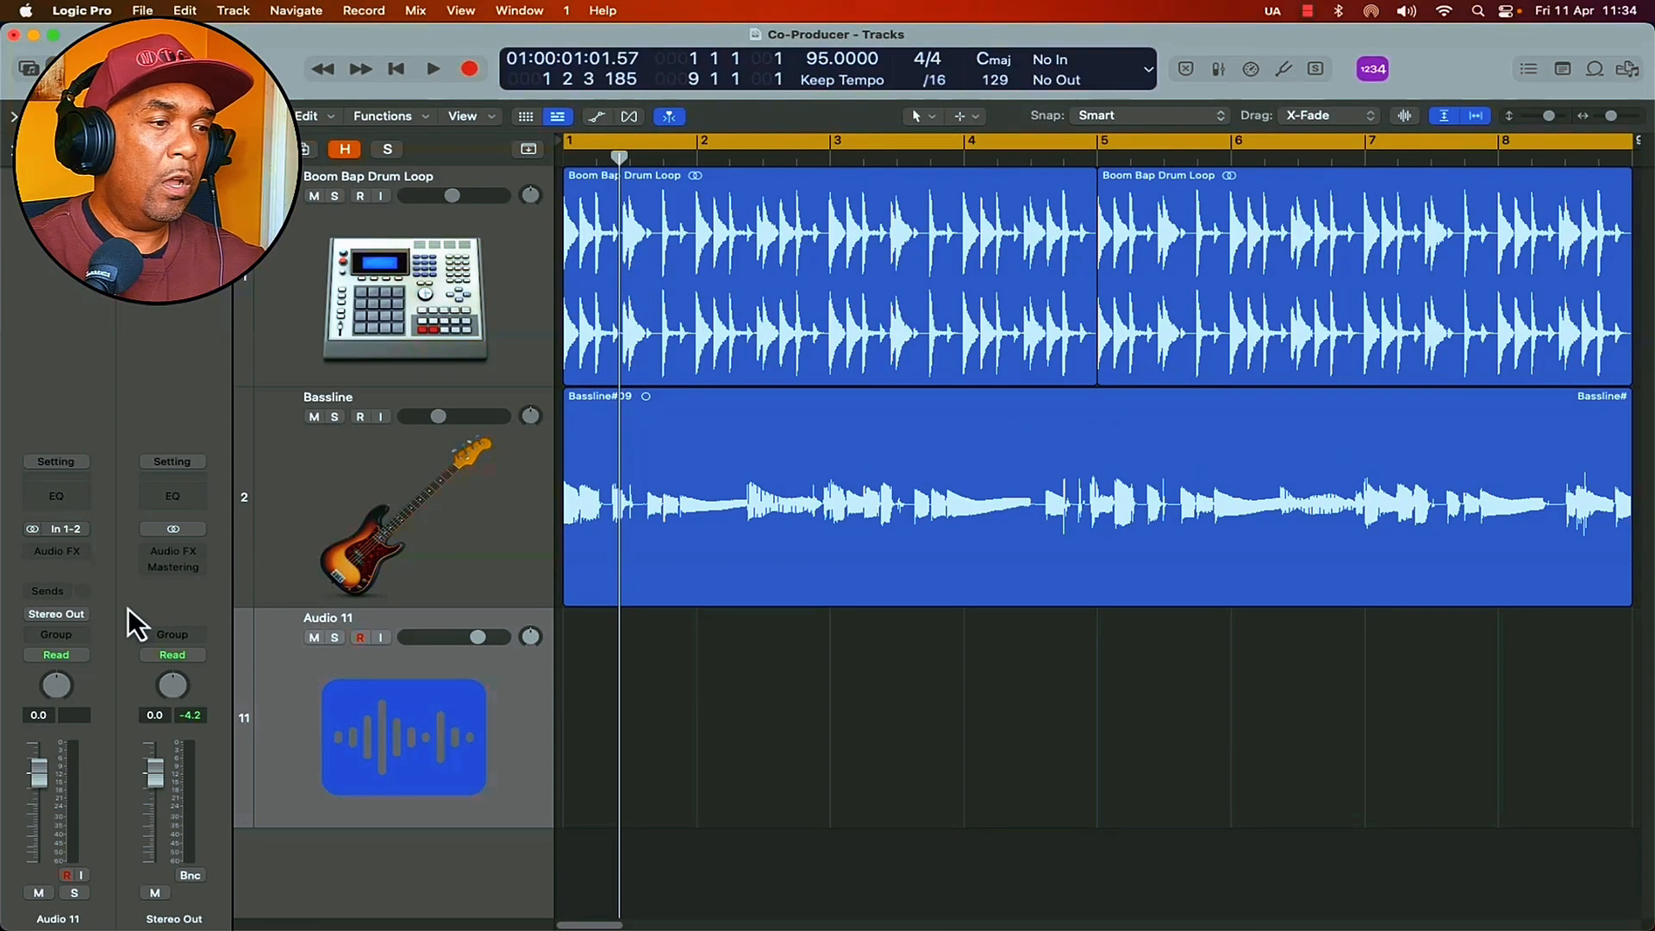
Insert Output's Co-Producer Audio Units plug-in on the Stereo Out channel
click(203, 555)
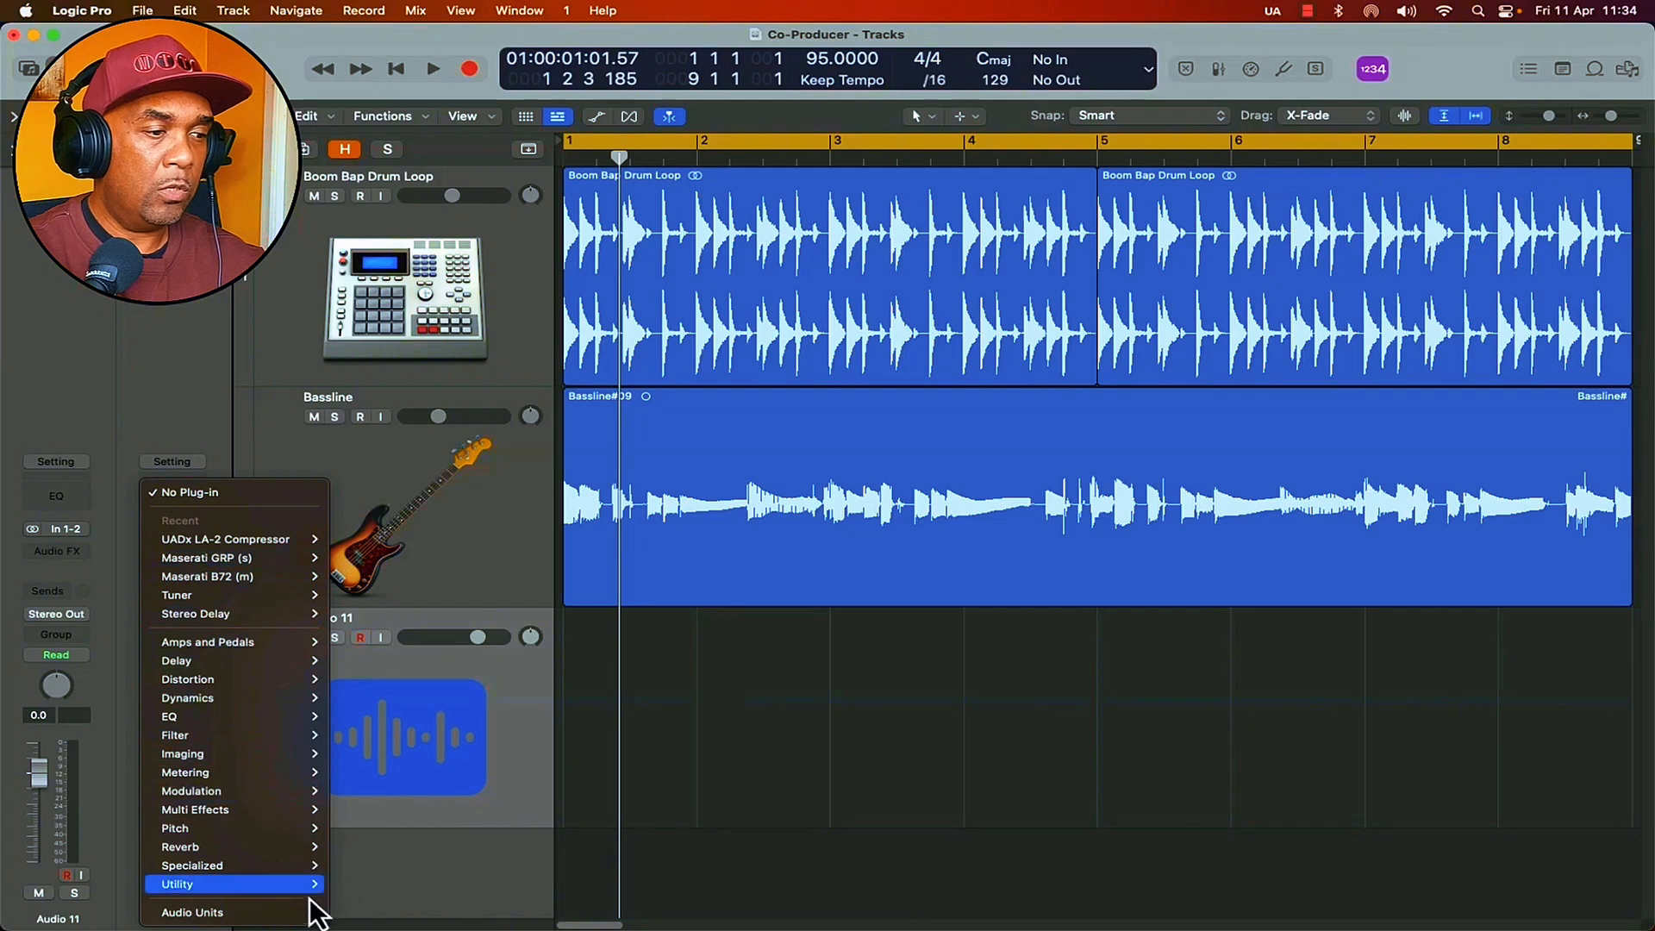
mouse_move(301, 912)
mouse_move(388, 875)
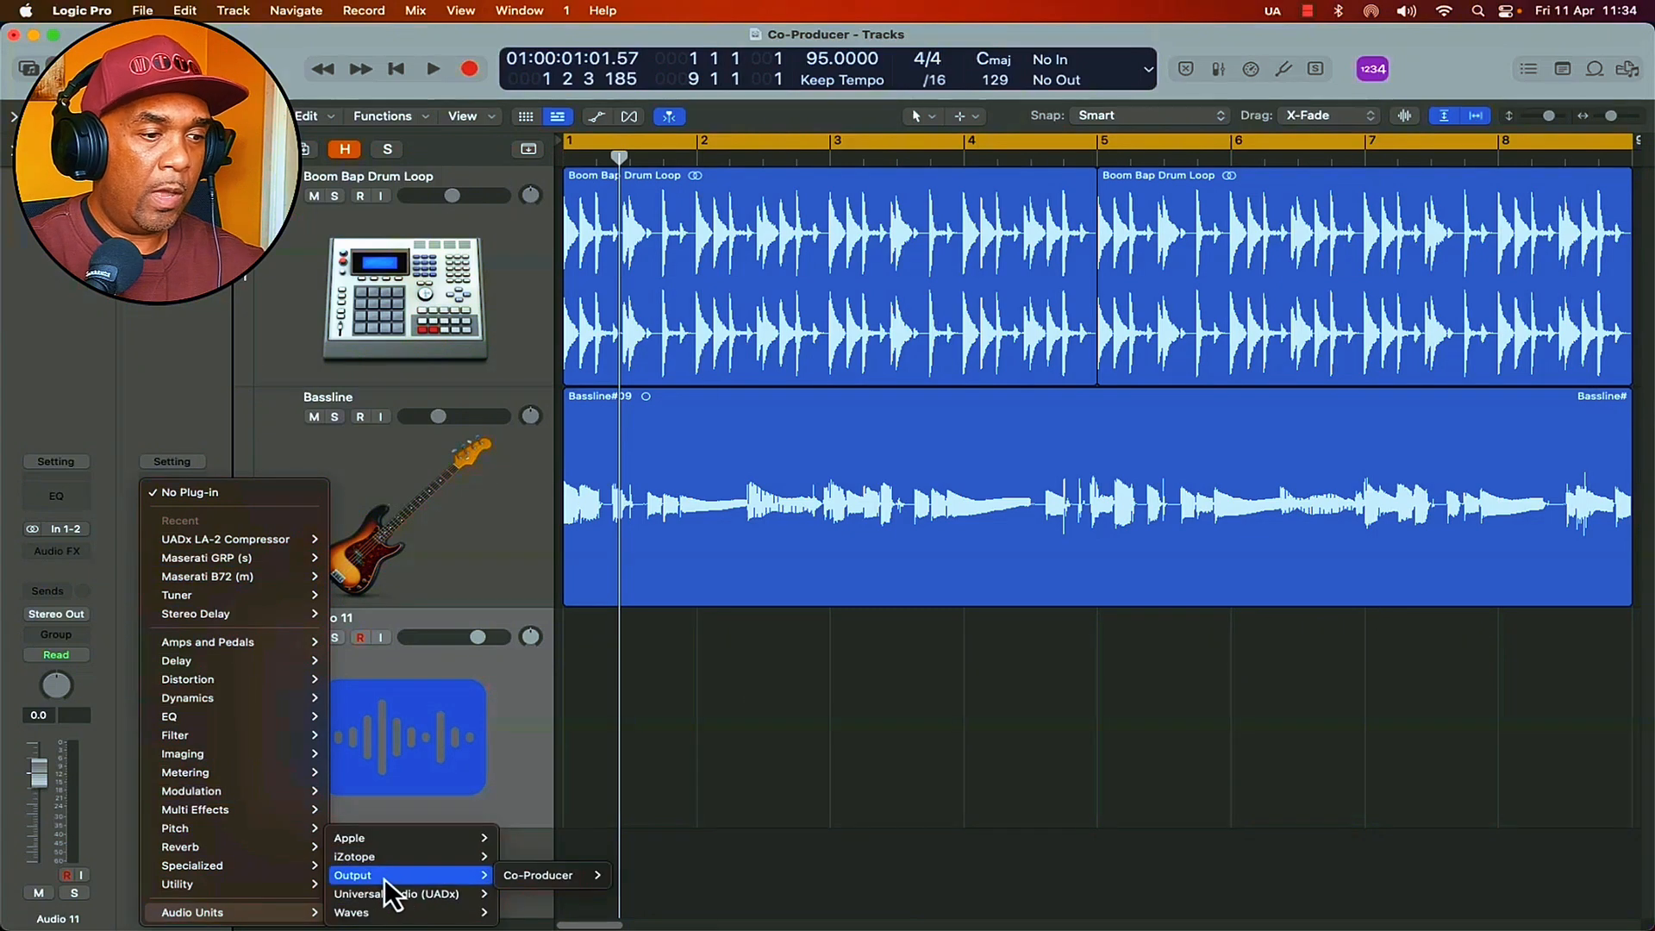
click(579, 879)
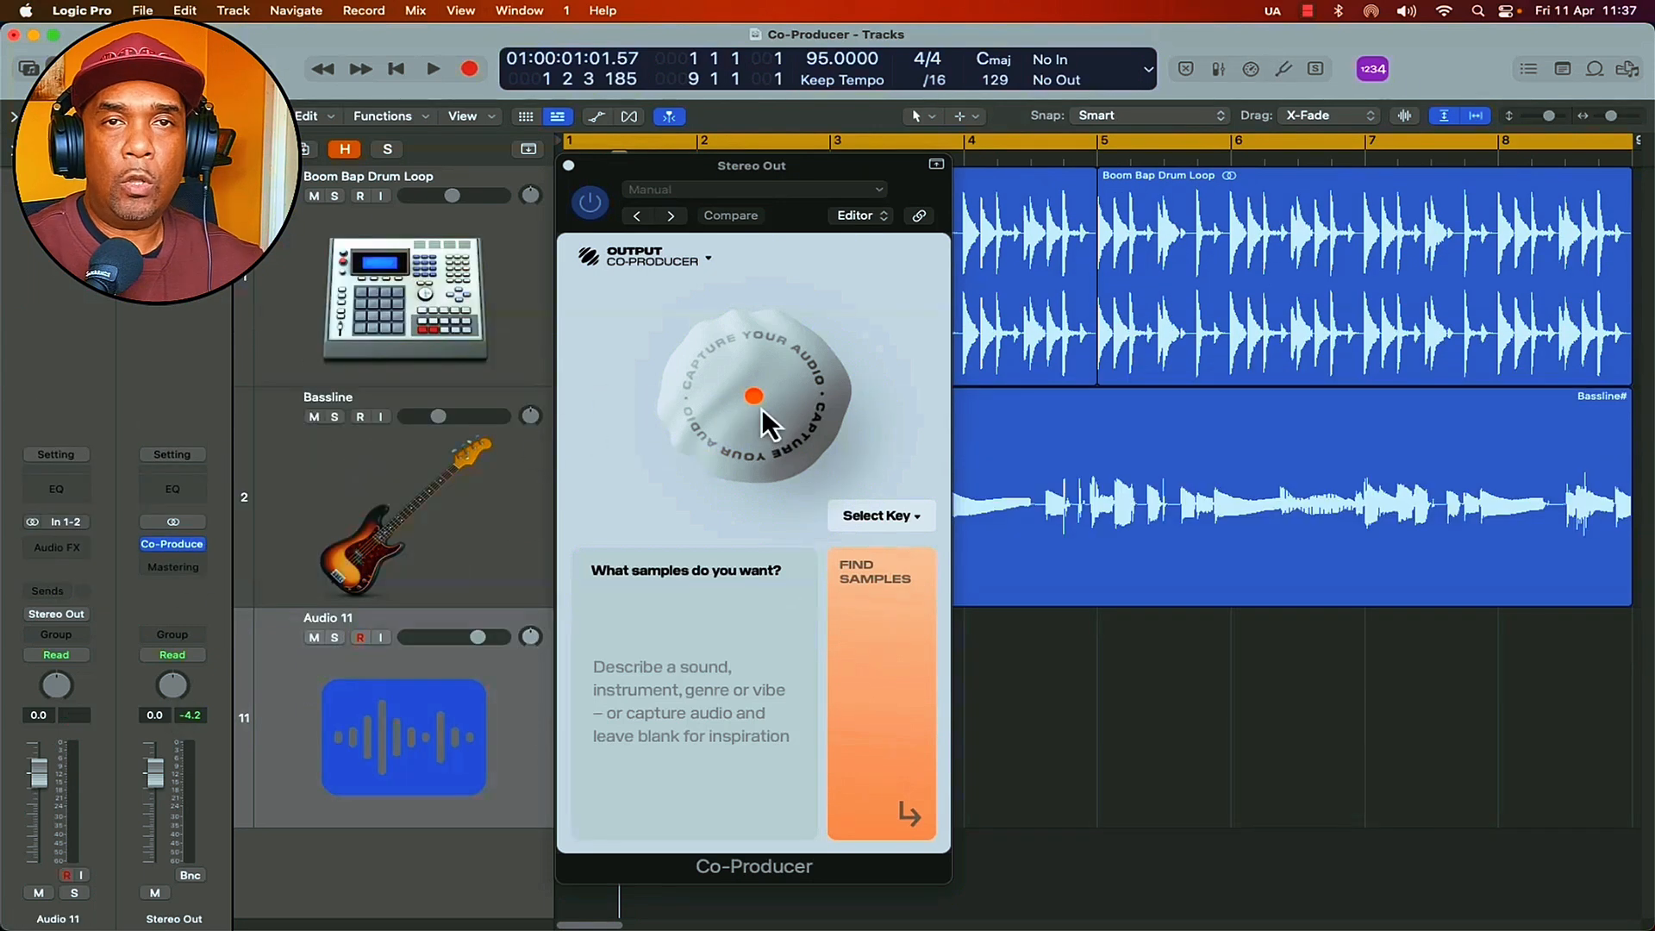
Capture 8 bars of the playing track in Co-Producer and preview the captured audio
click(747, 395)
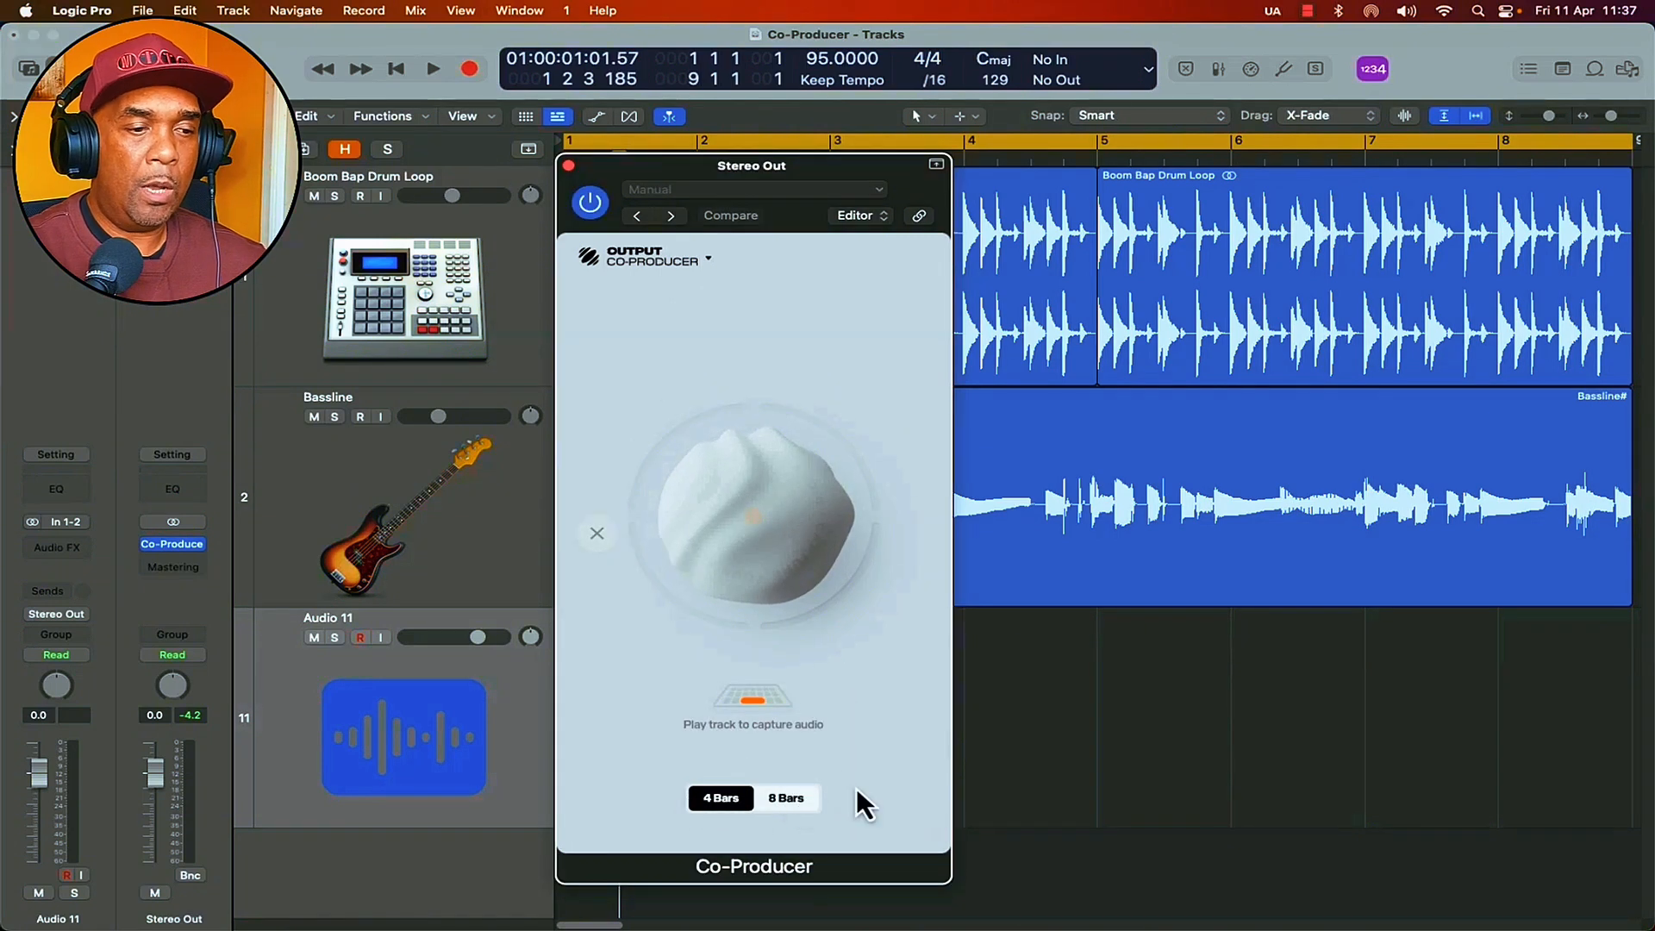
click(791, 800)
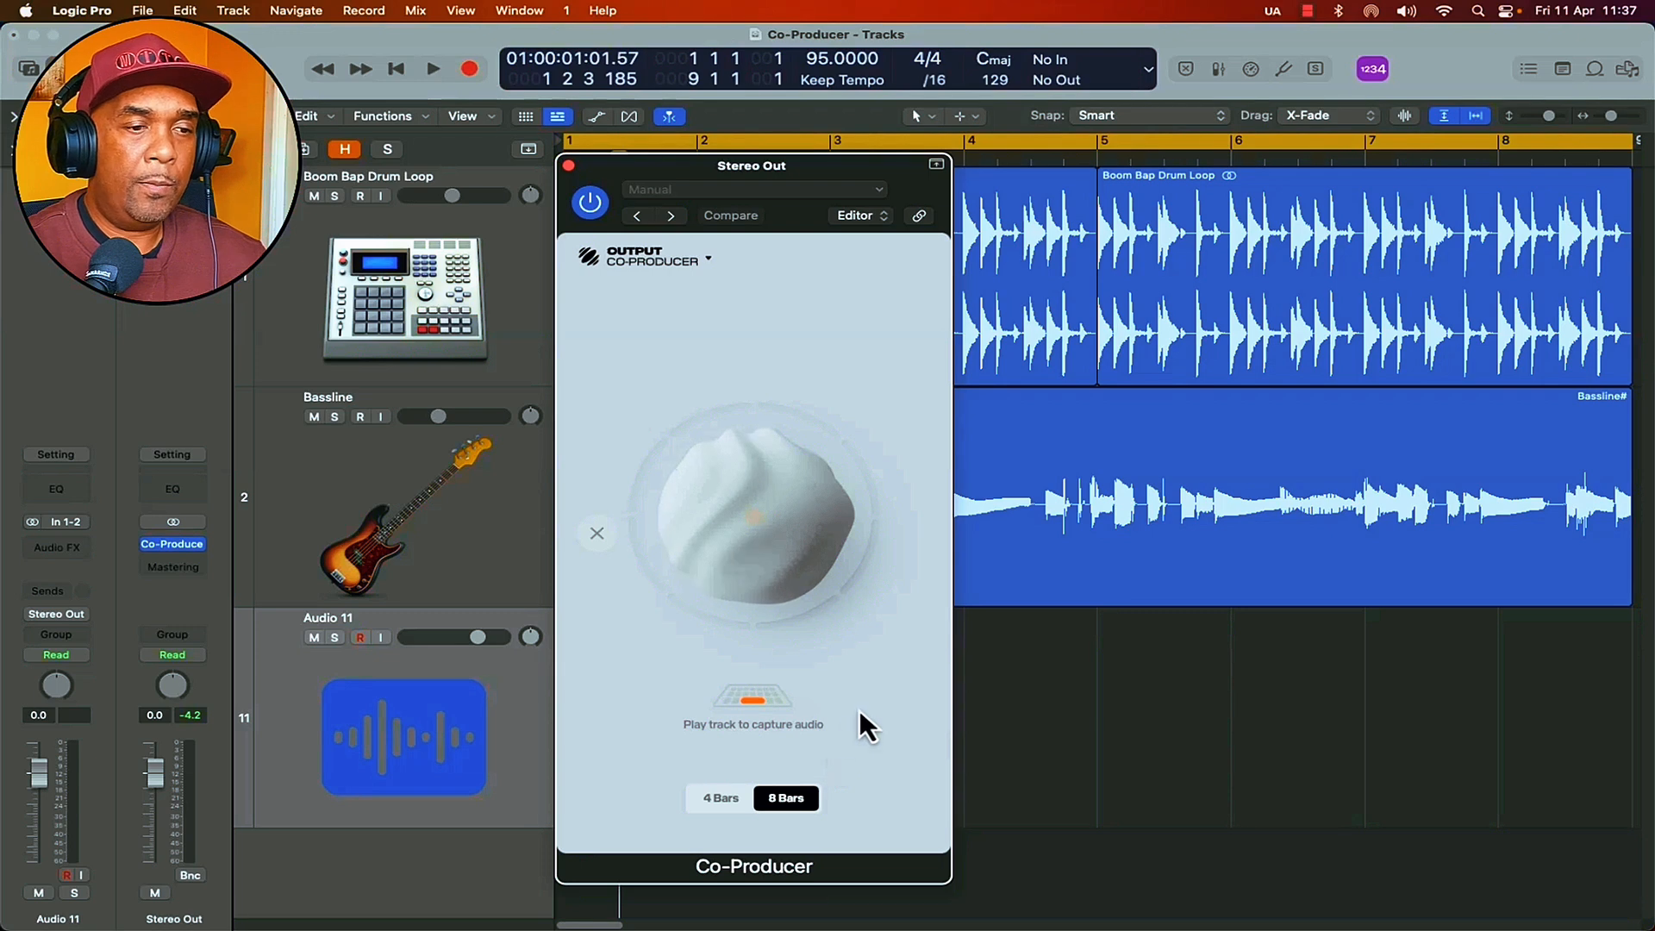
key(space)
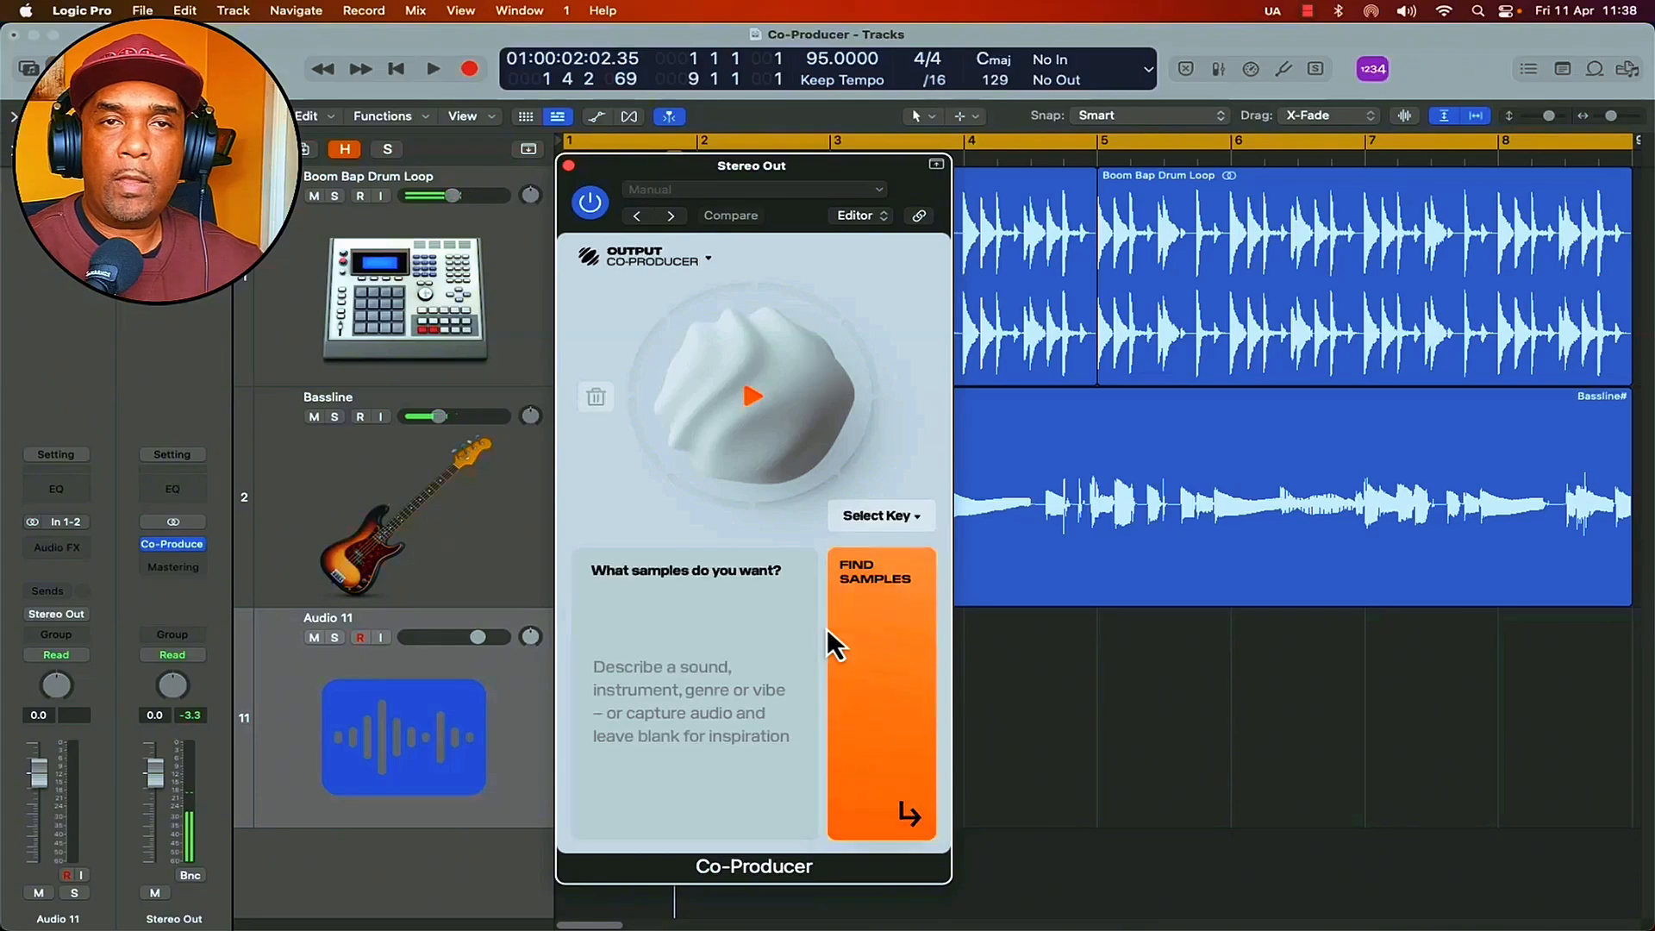
click(755, 405)
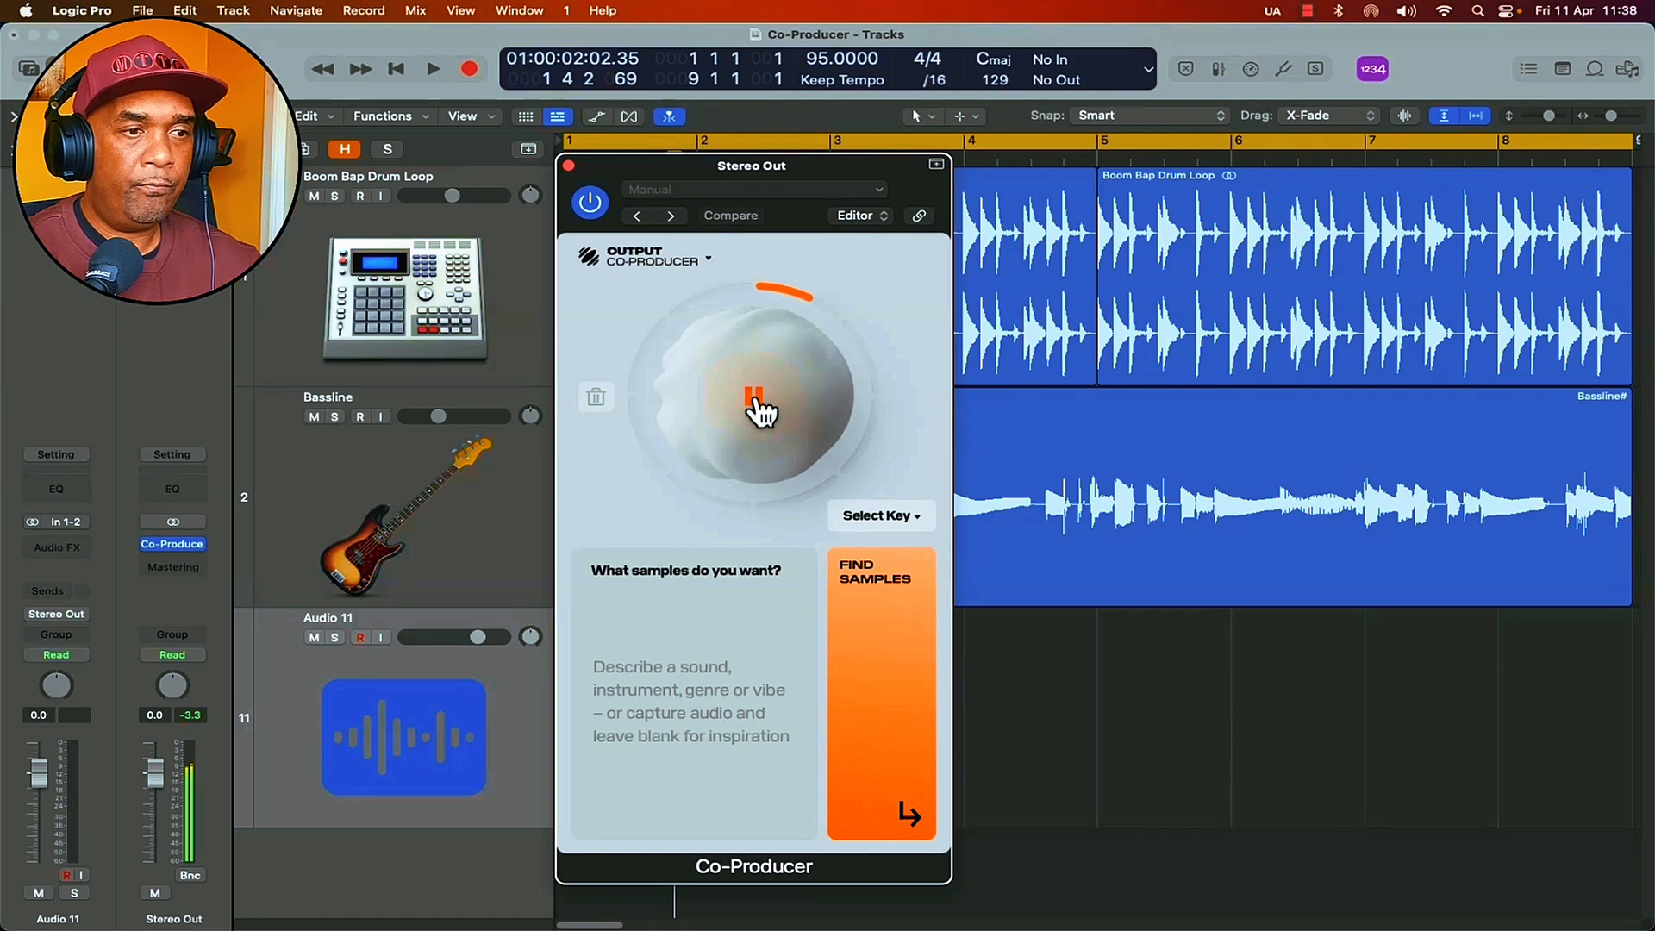
click(756, 405)
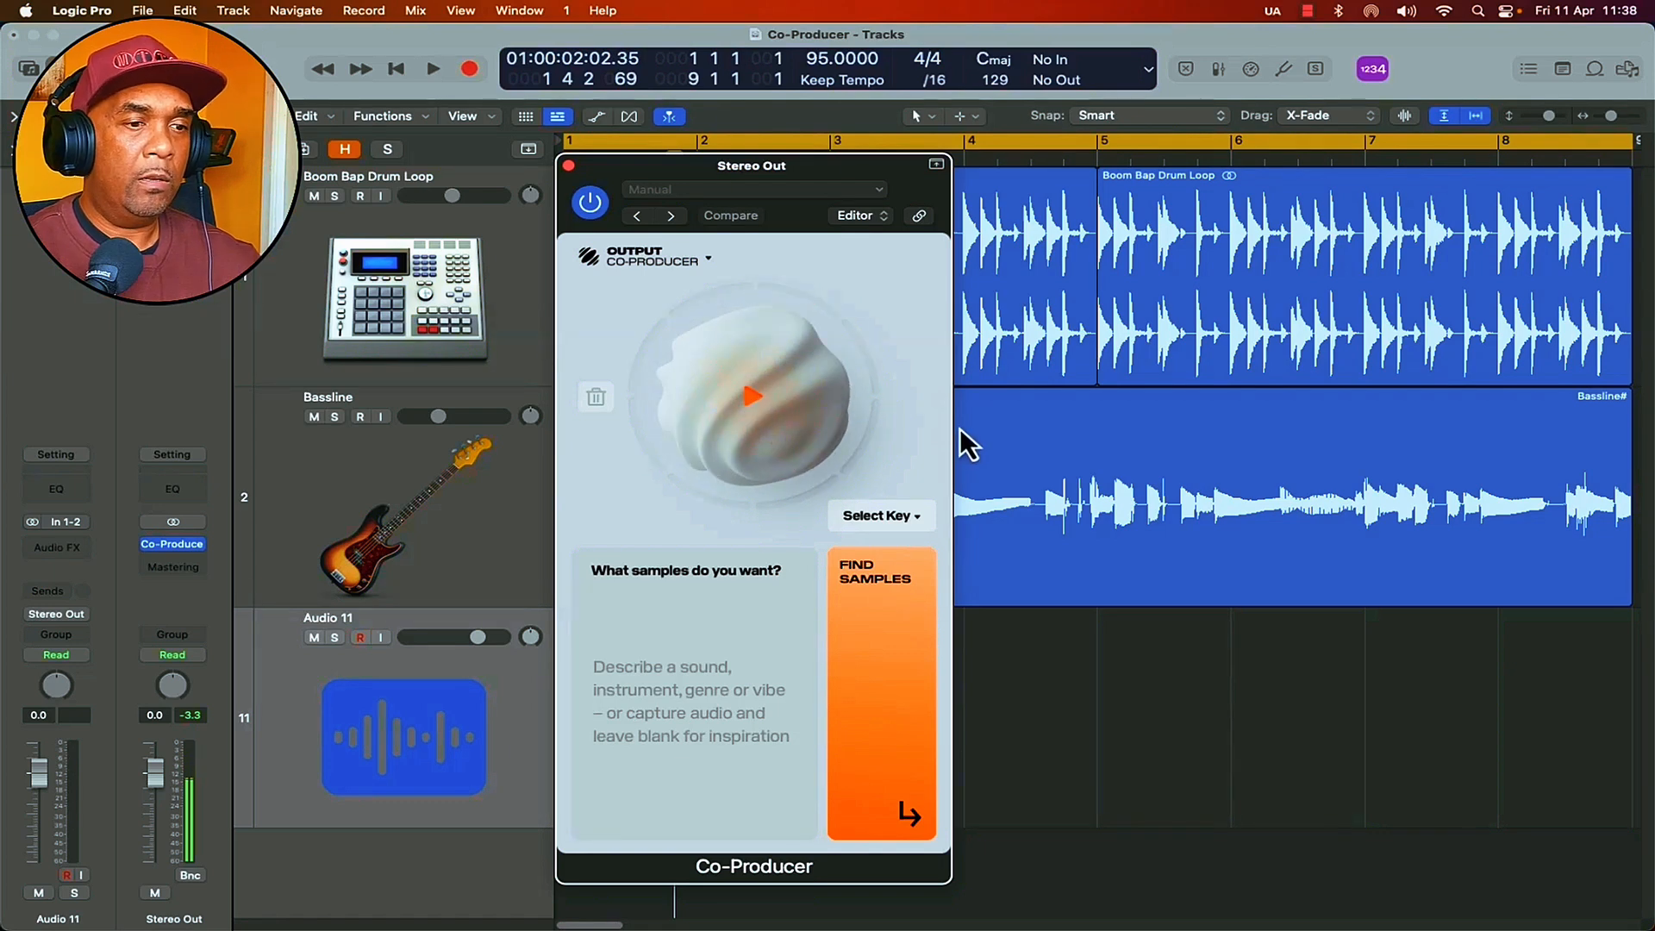
Set Co-Producer's key to A minor
click(919, 521)
click(876, 570)
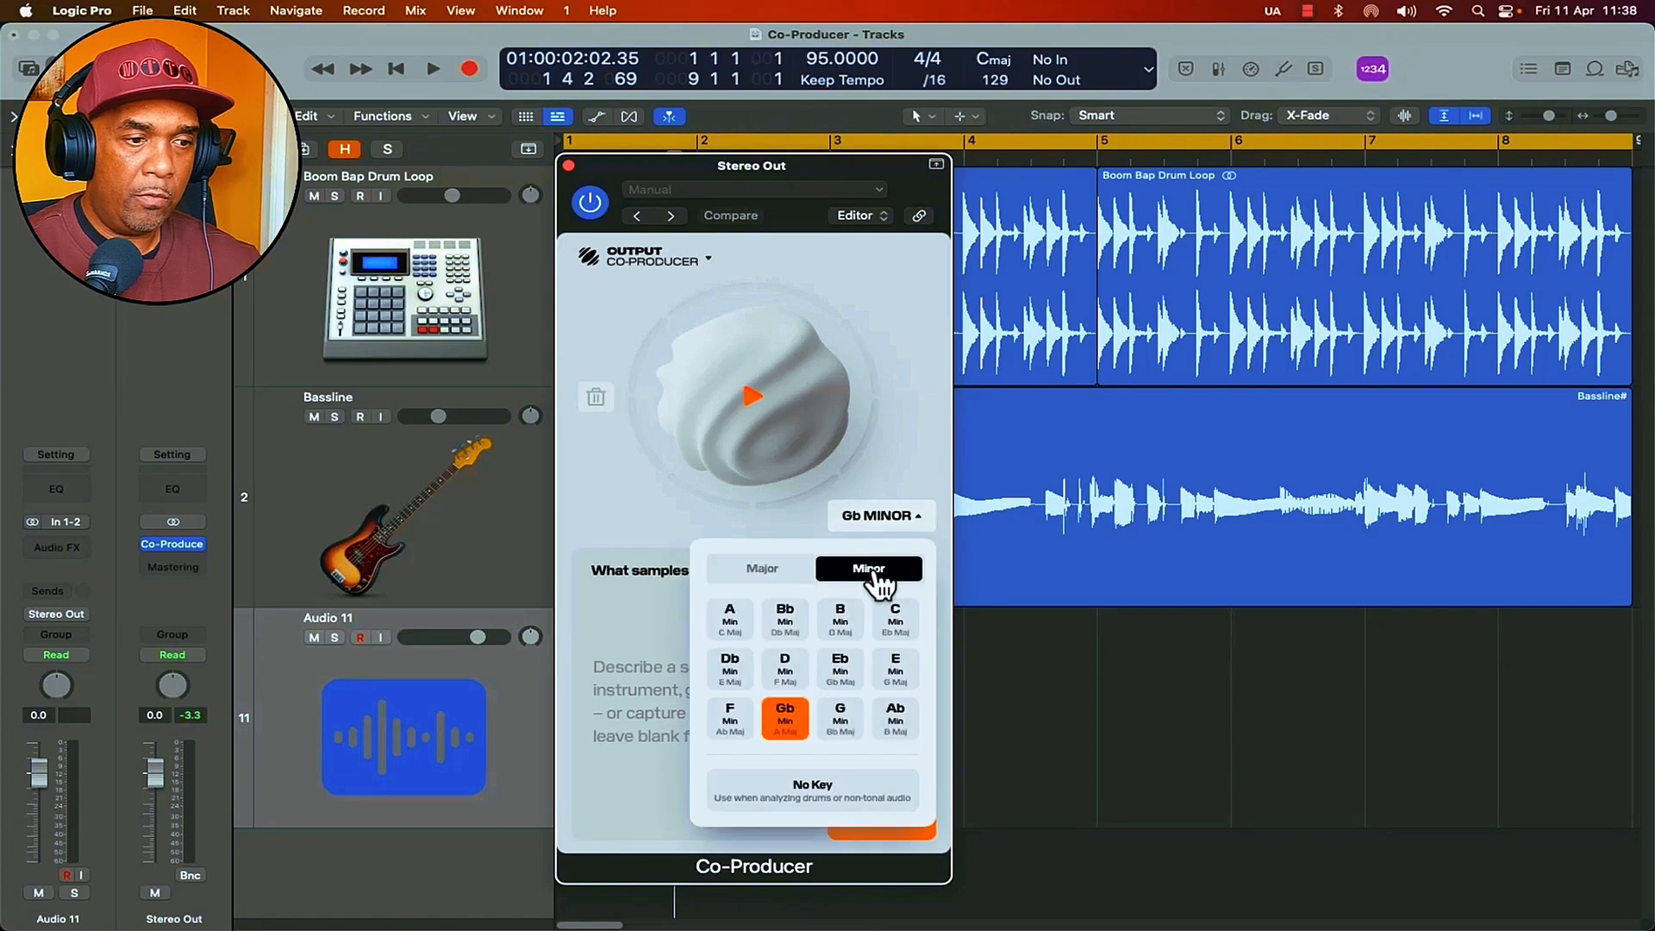
click(739, 622)
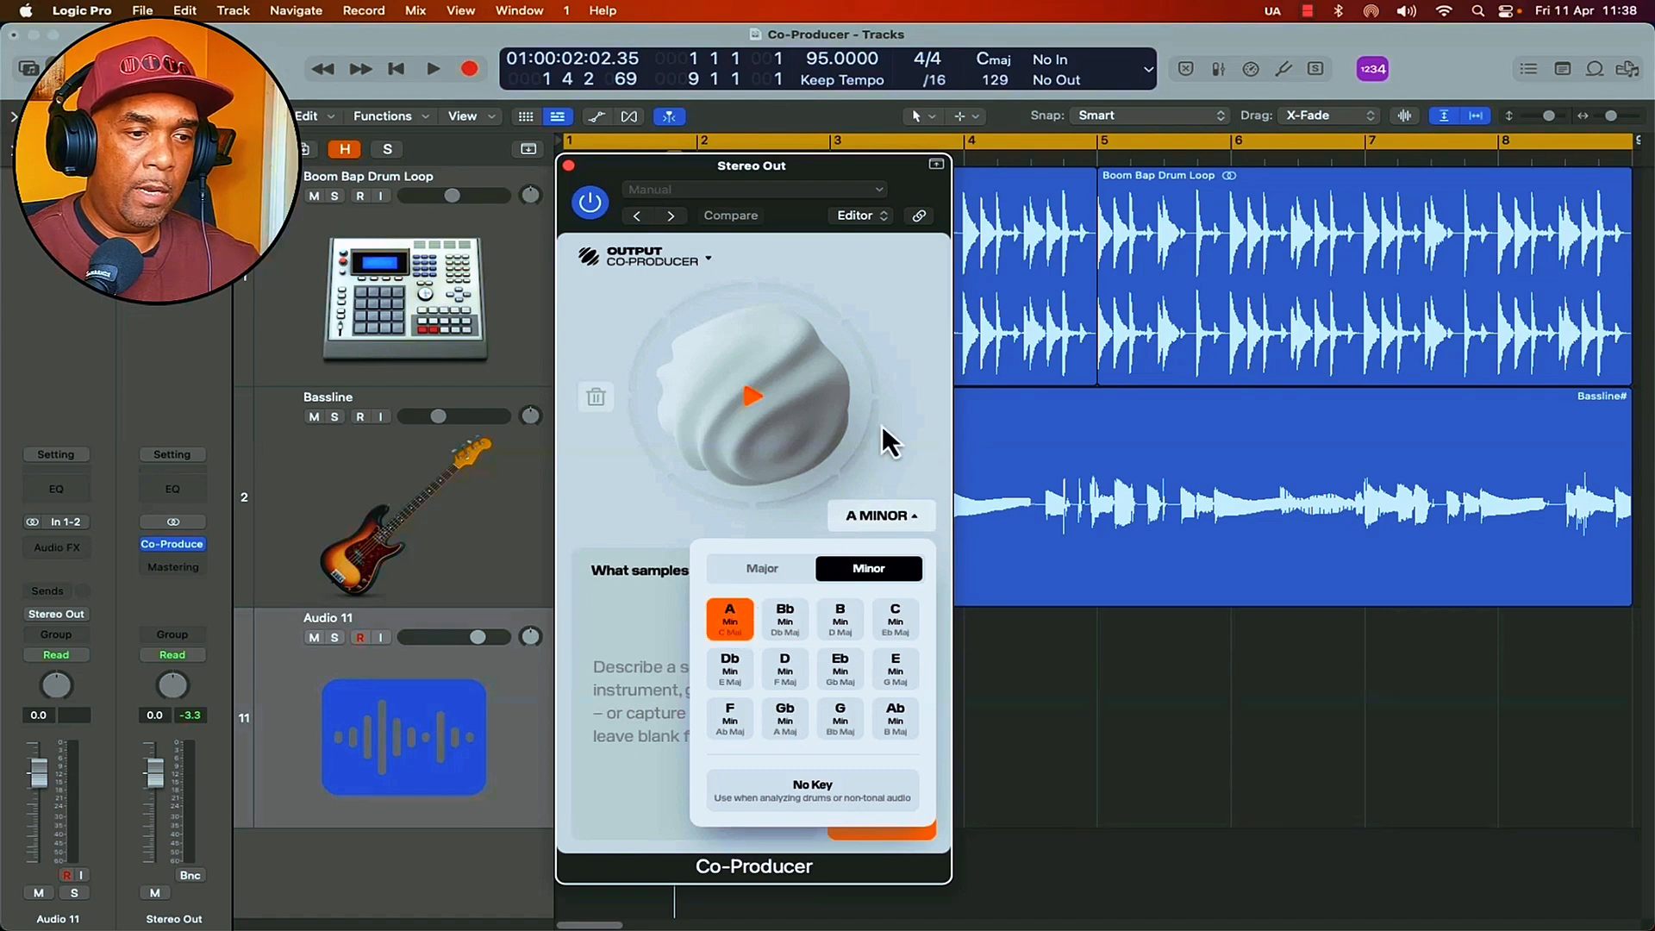
click(903, 354)
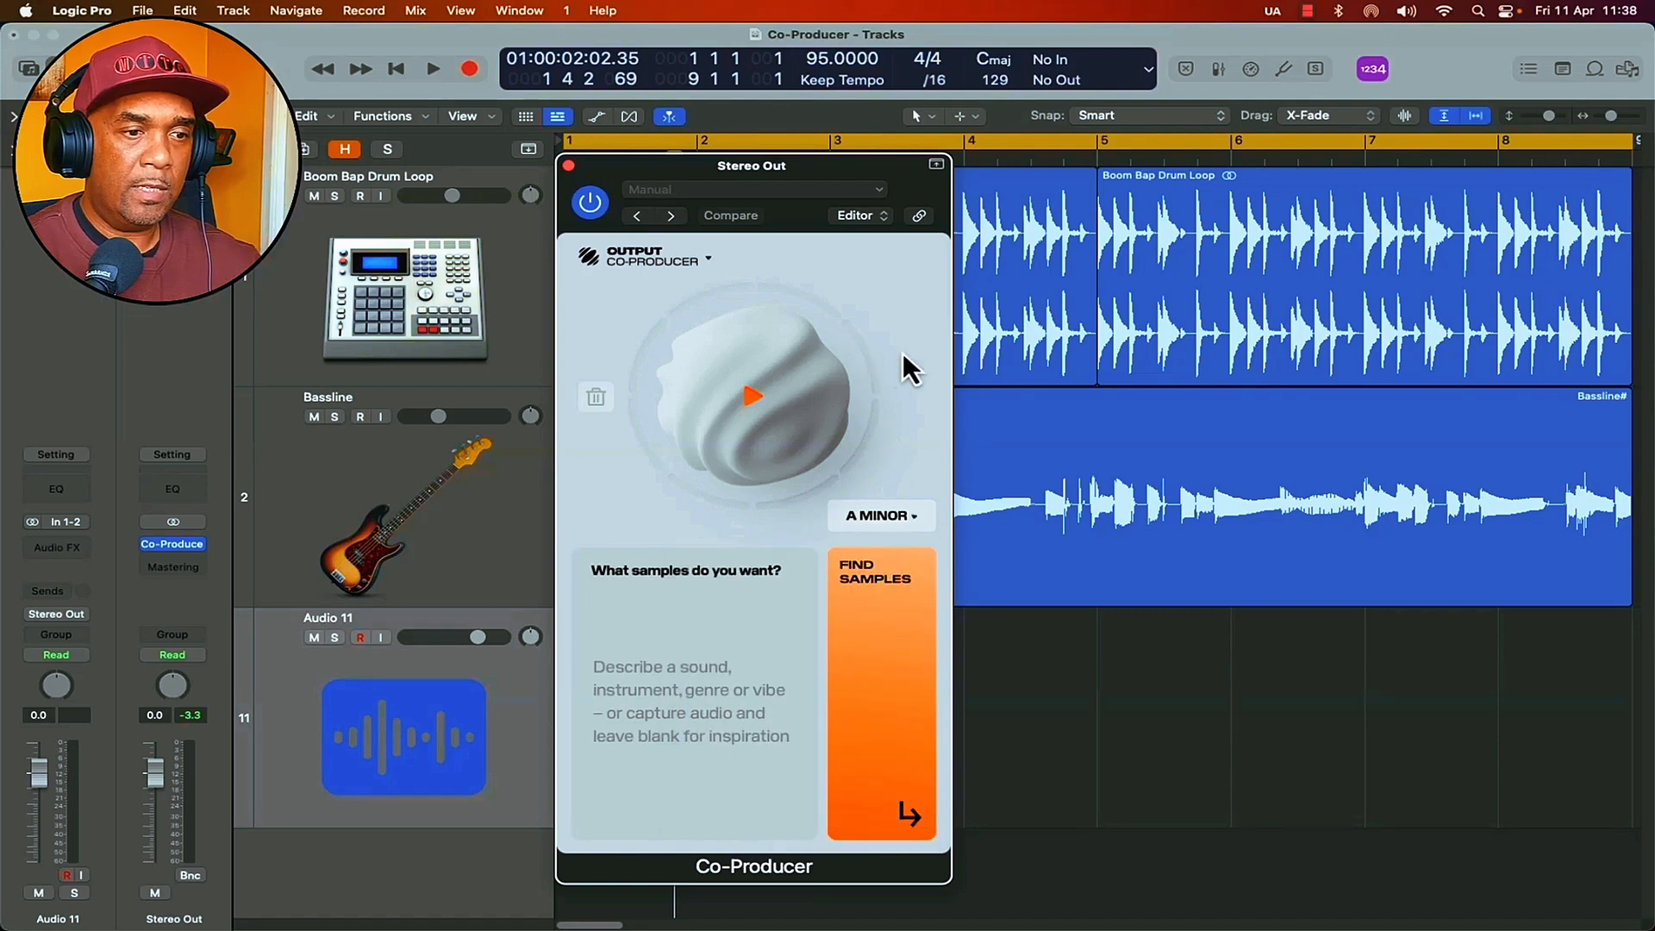
Search for samples matching the prompt "guitar, laidback funky vibe, hip hop"
click(699, 660)
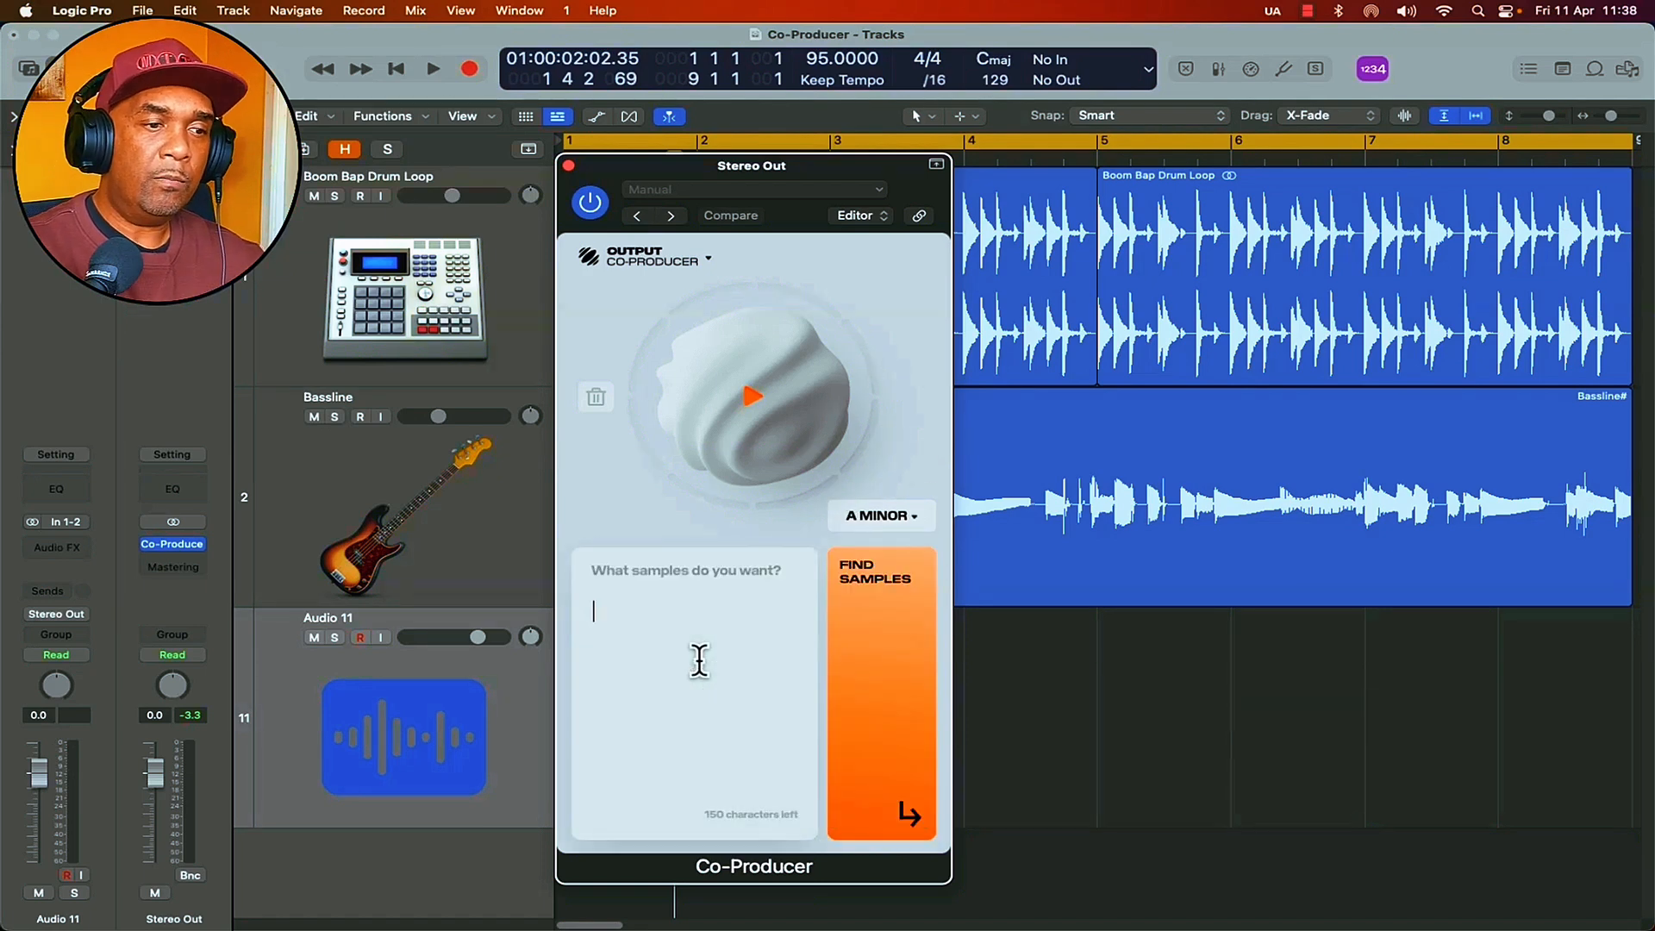
click(913, 441)
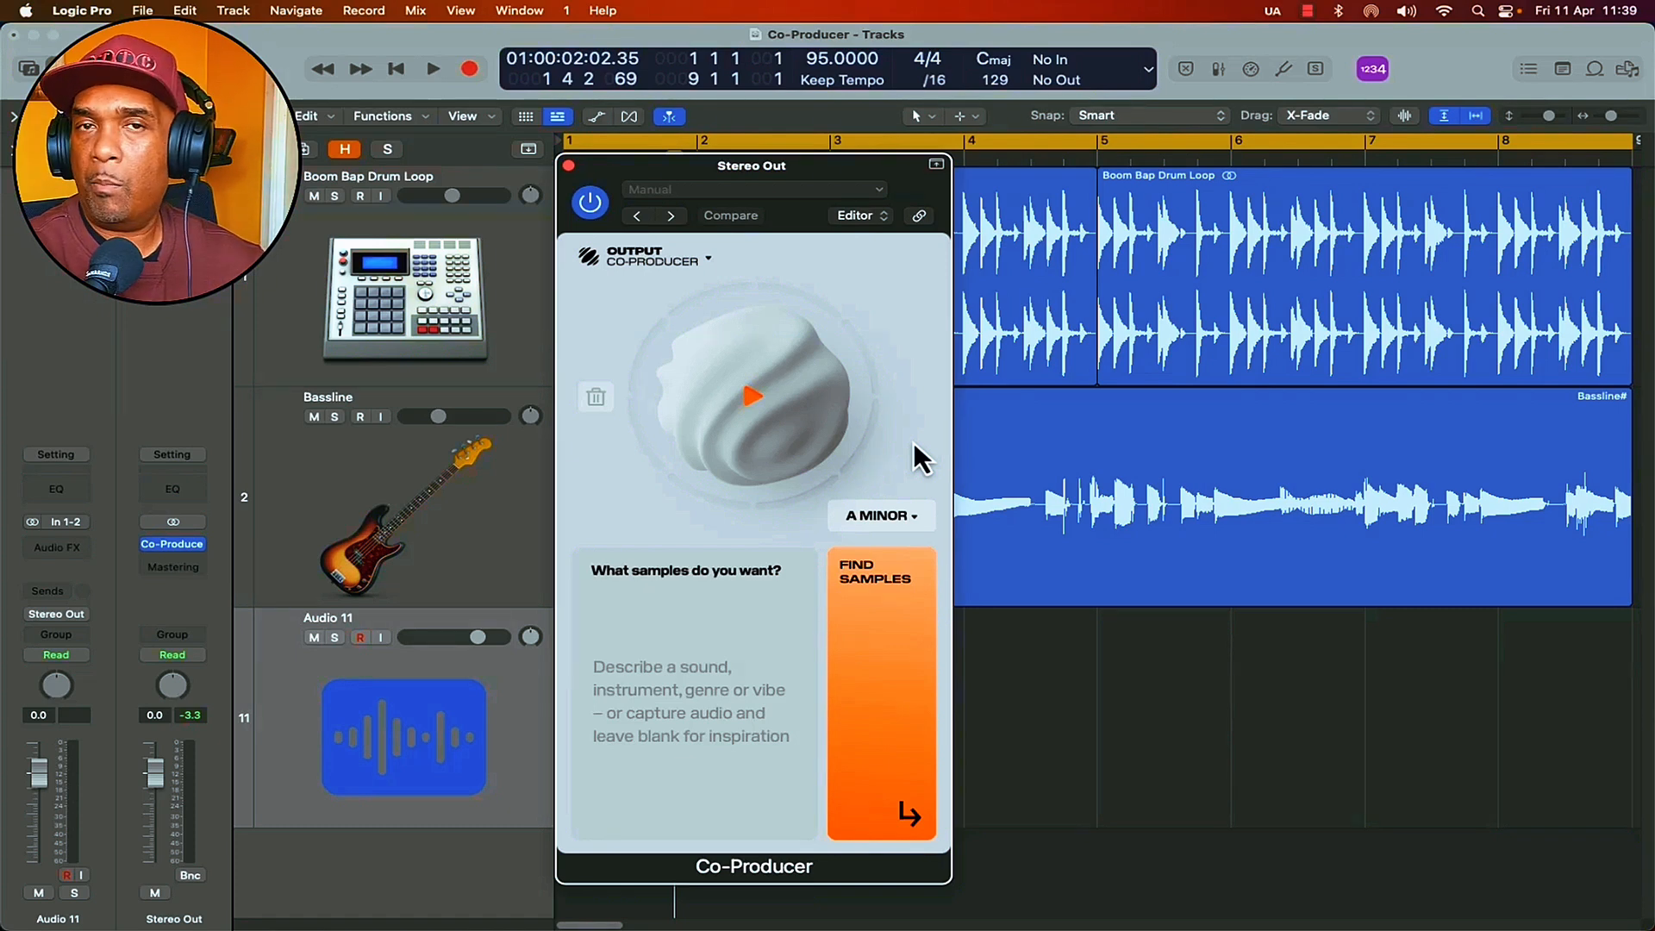
click(694, 648)
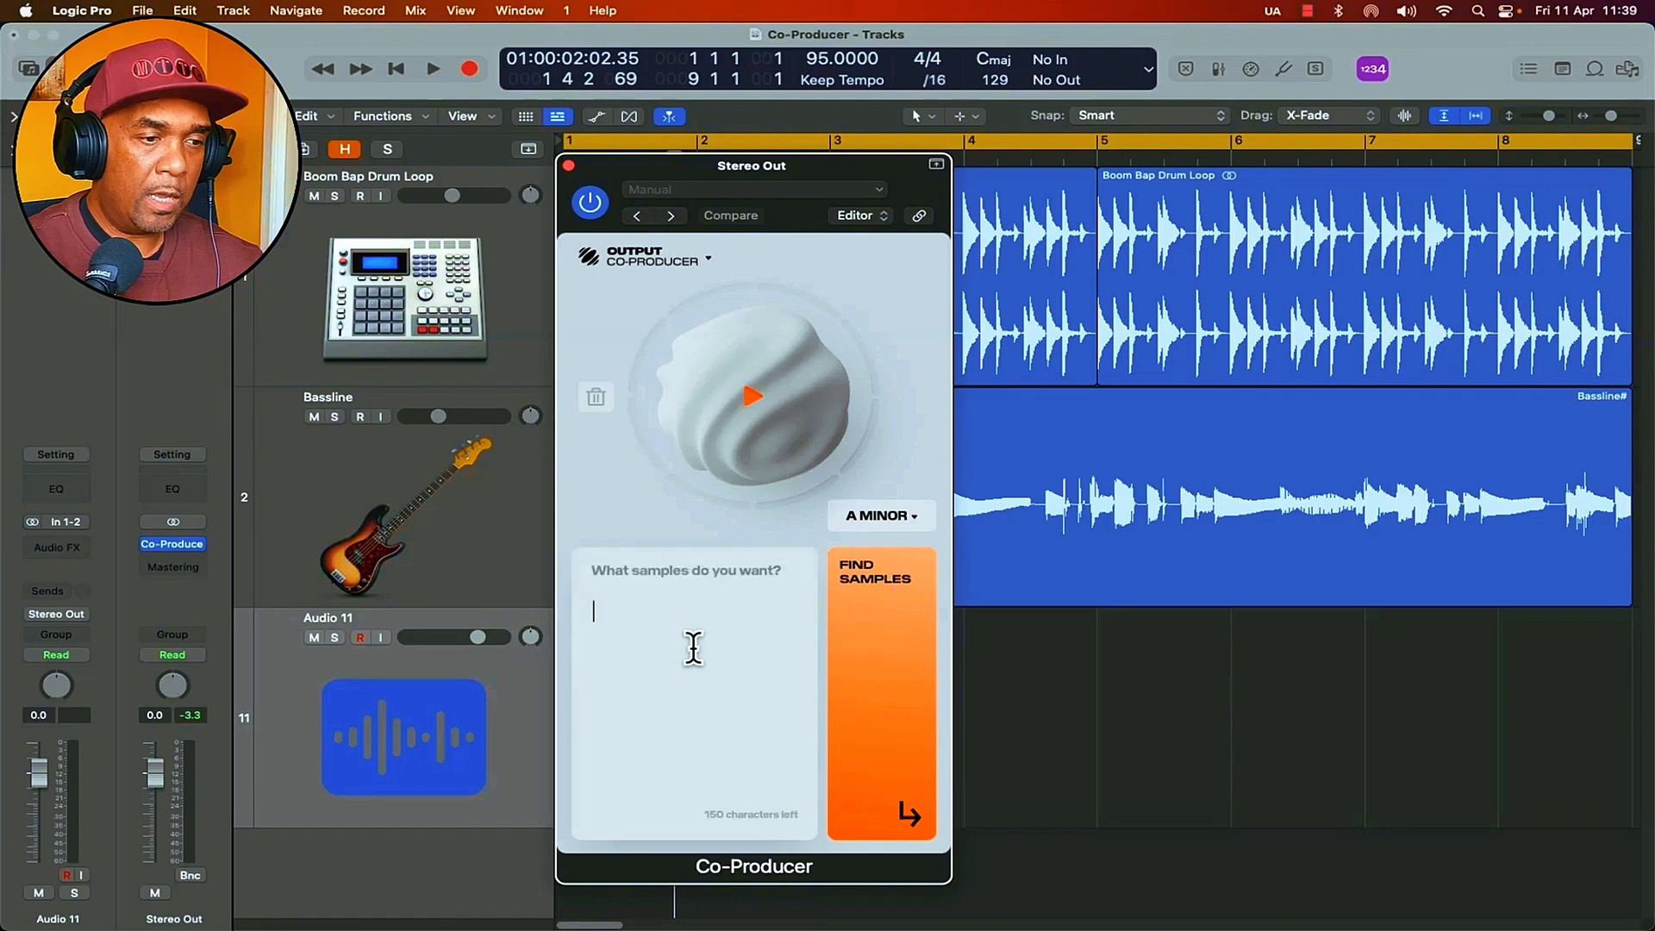
text(guitar)
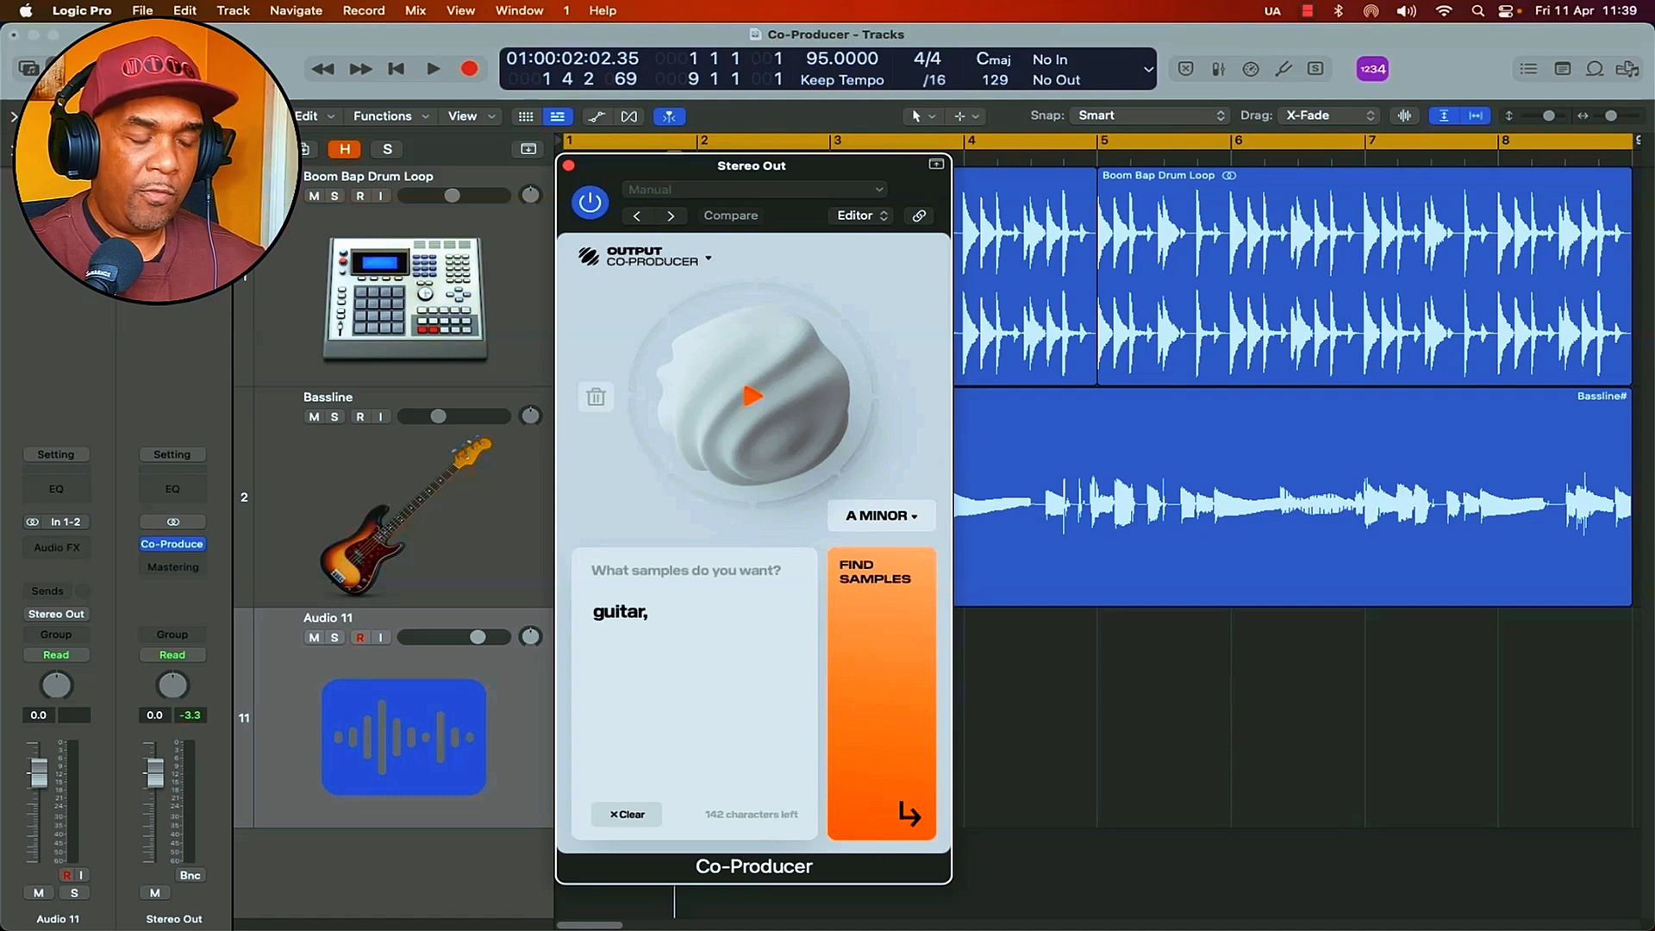
text(,)
text(laidback funky vibe, hip hop)
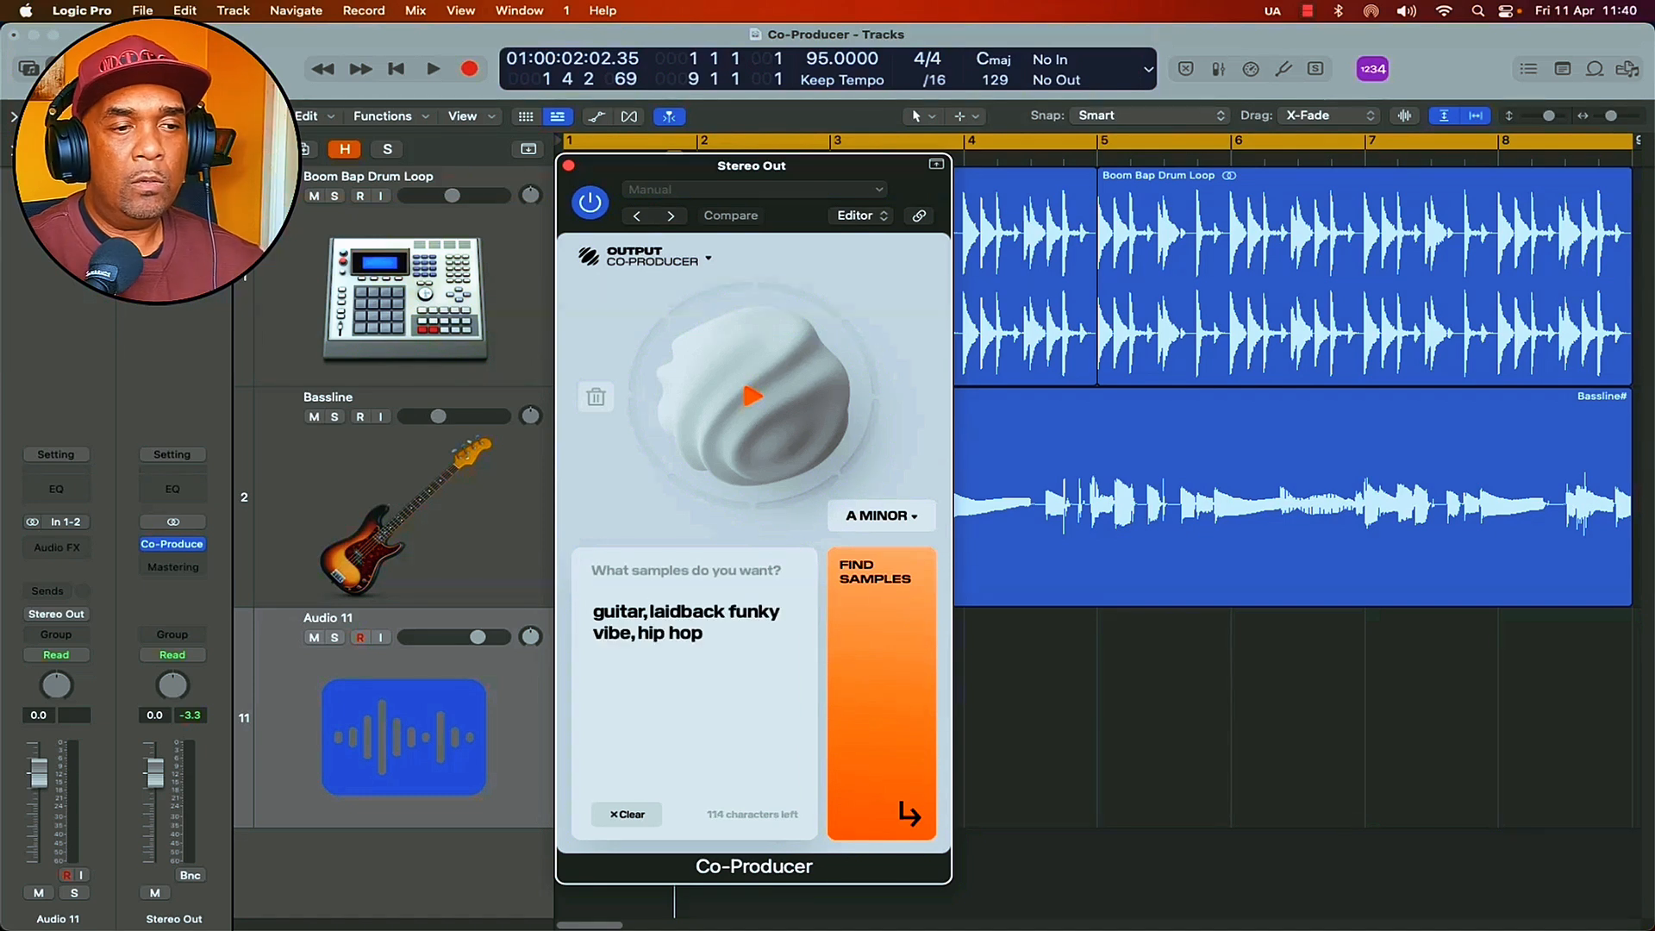
click(911, 683)
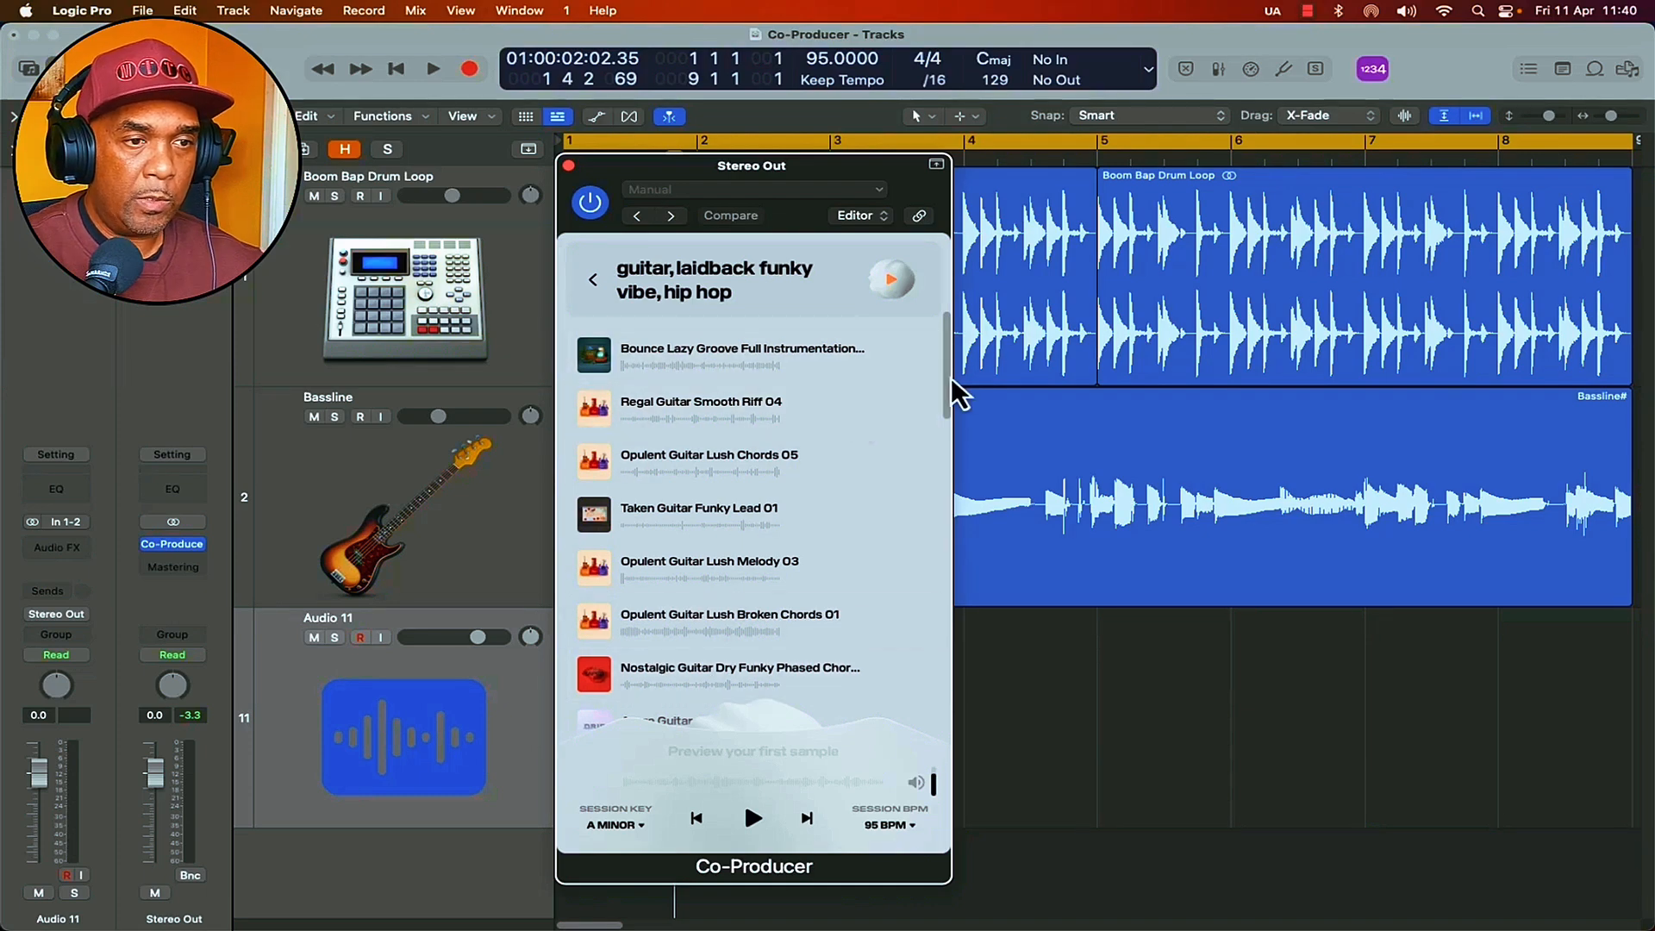
Browse the sample results and audition them from Bounce Lazy Groove down to Taken Guitar Funky Lead 01 against the playing song
drag(947, 381, 949, 712)
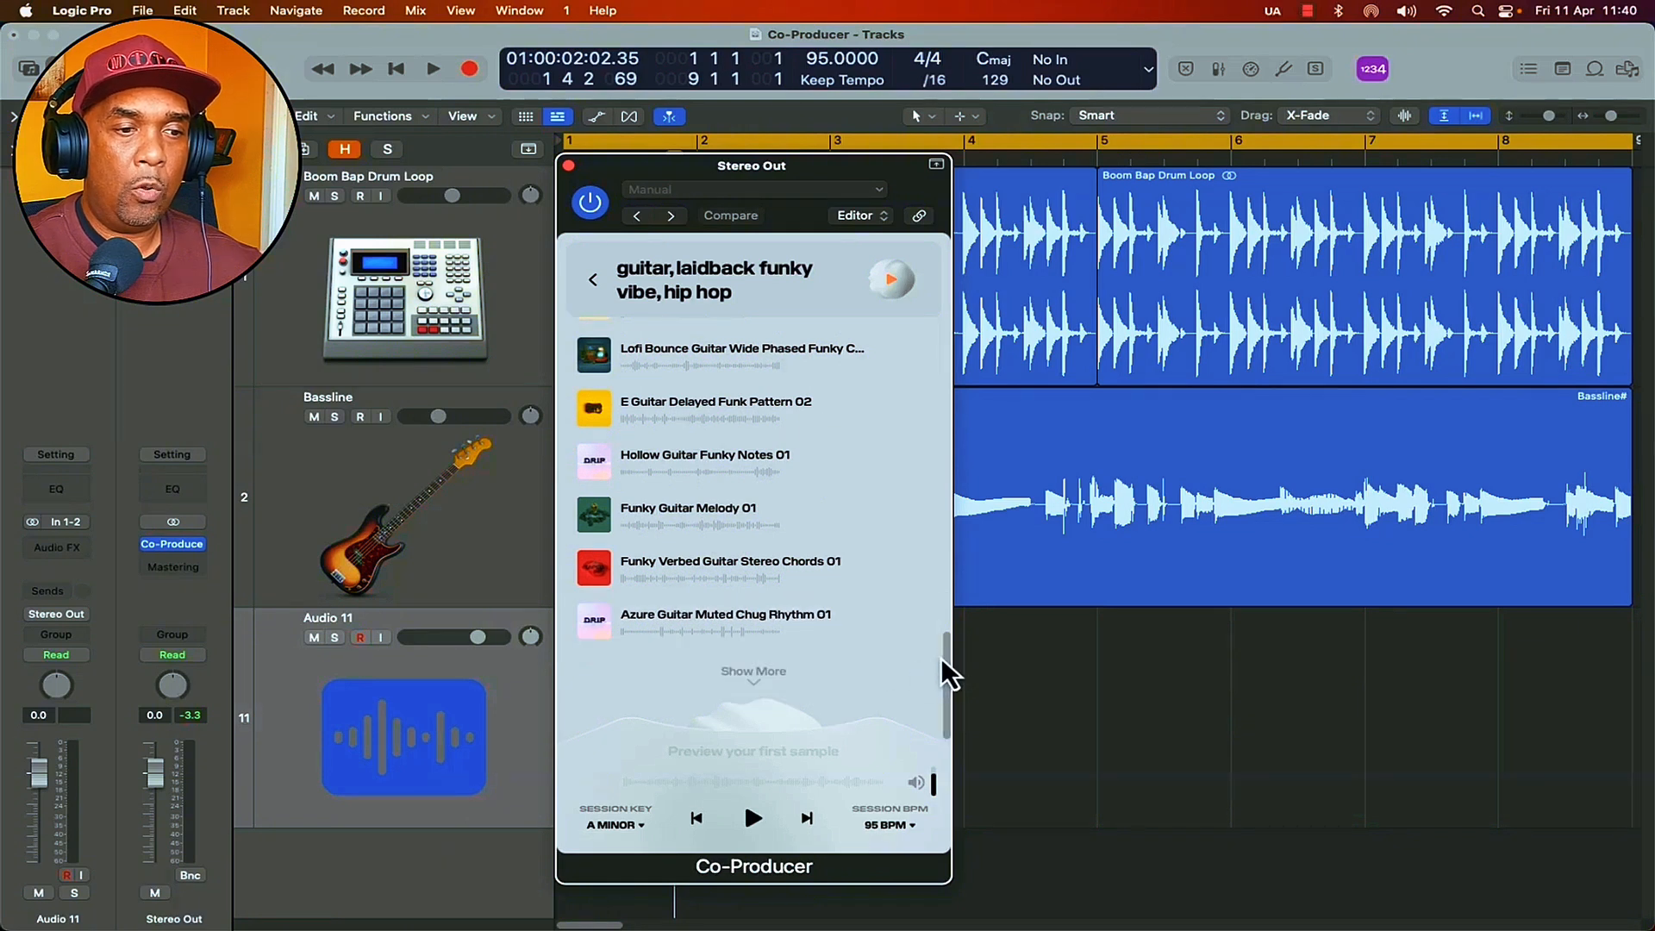
scroll(948, 655, up, 10)
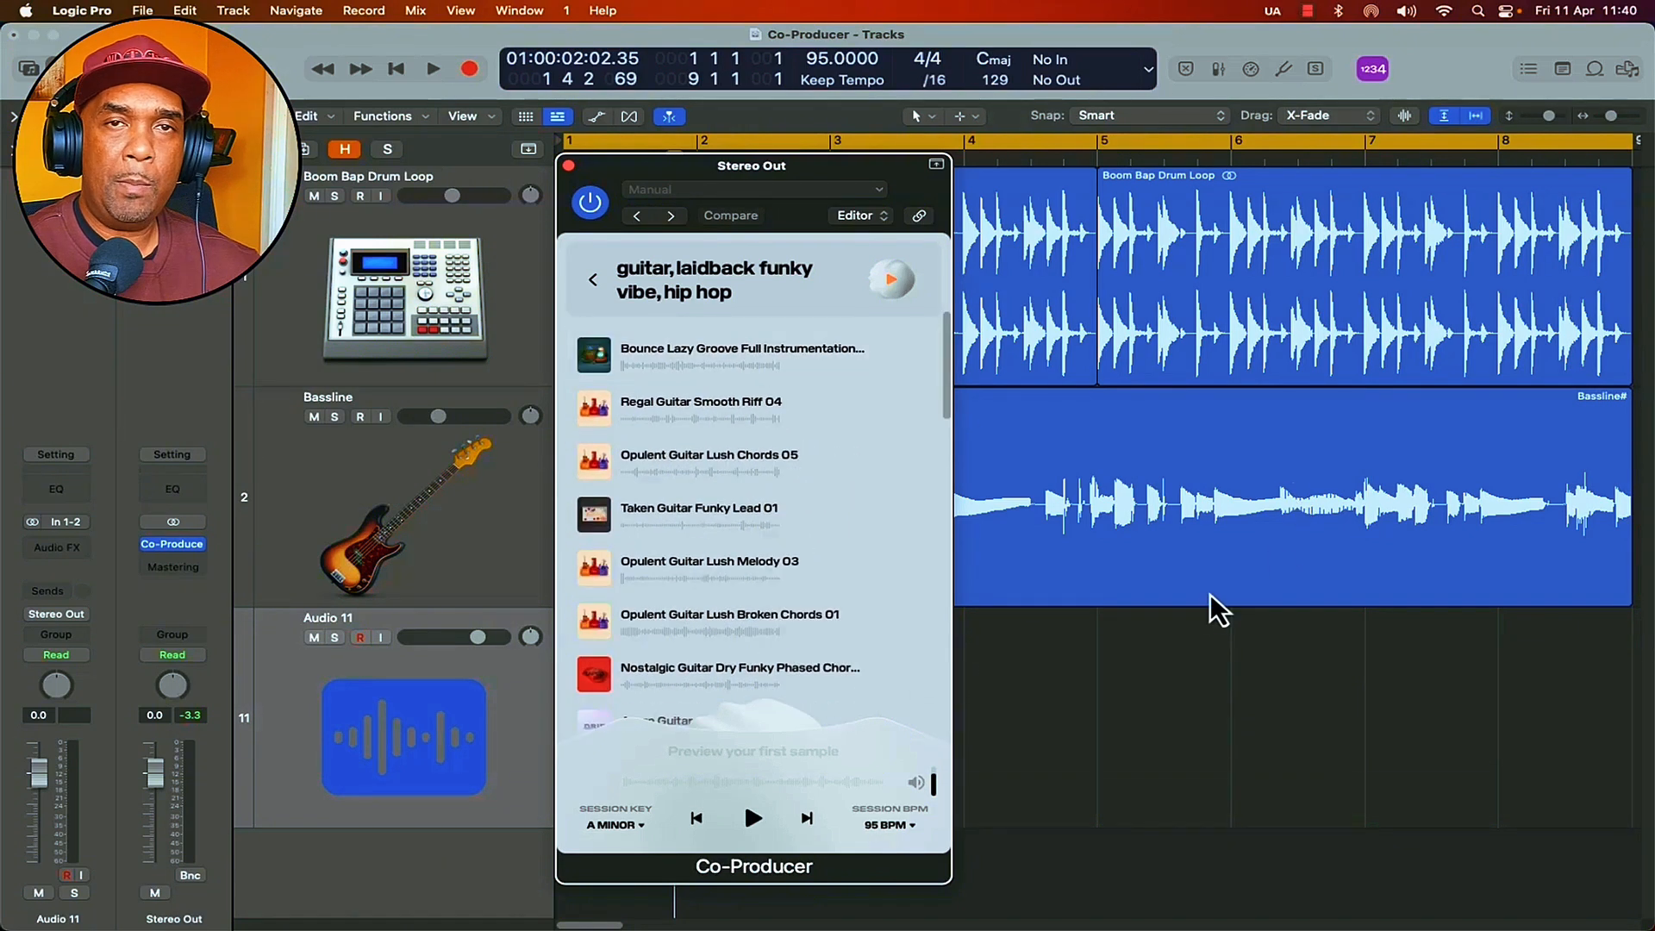
key(space)
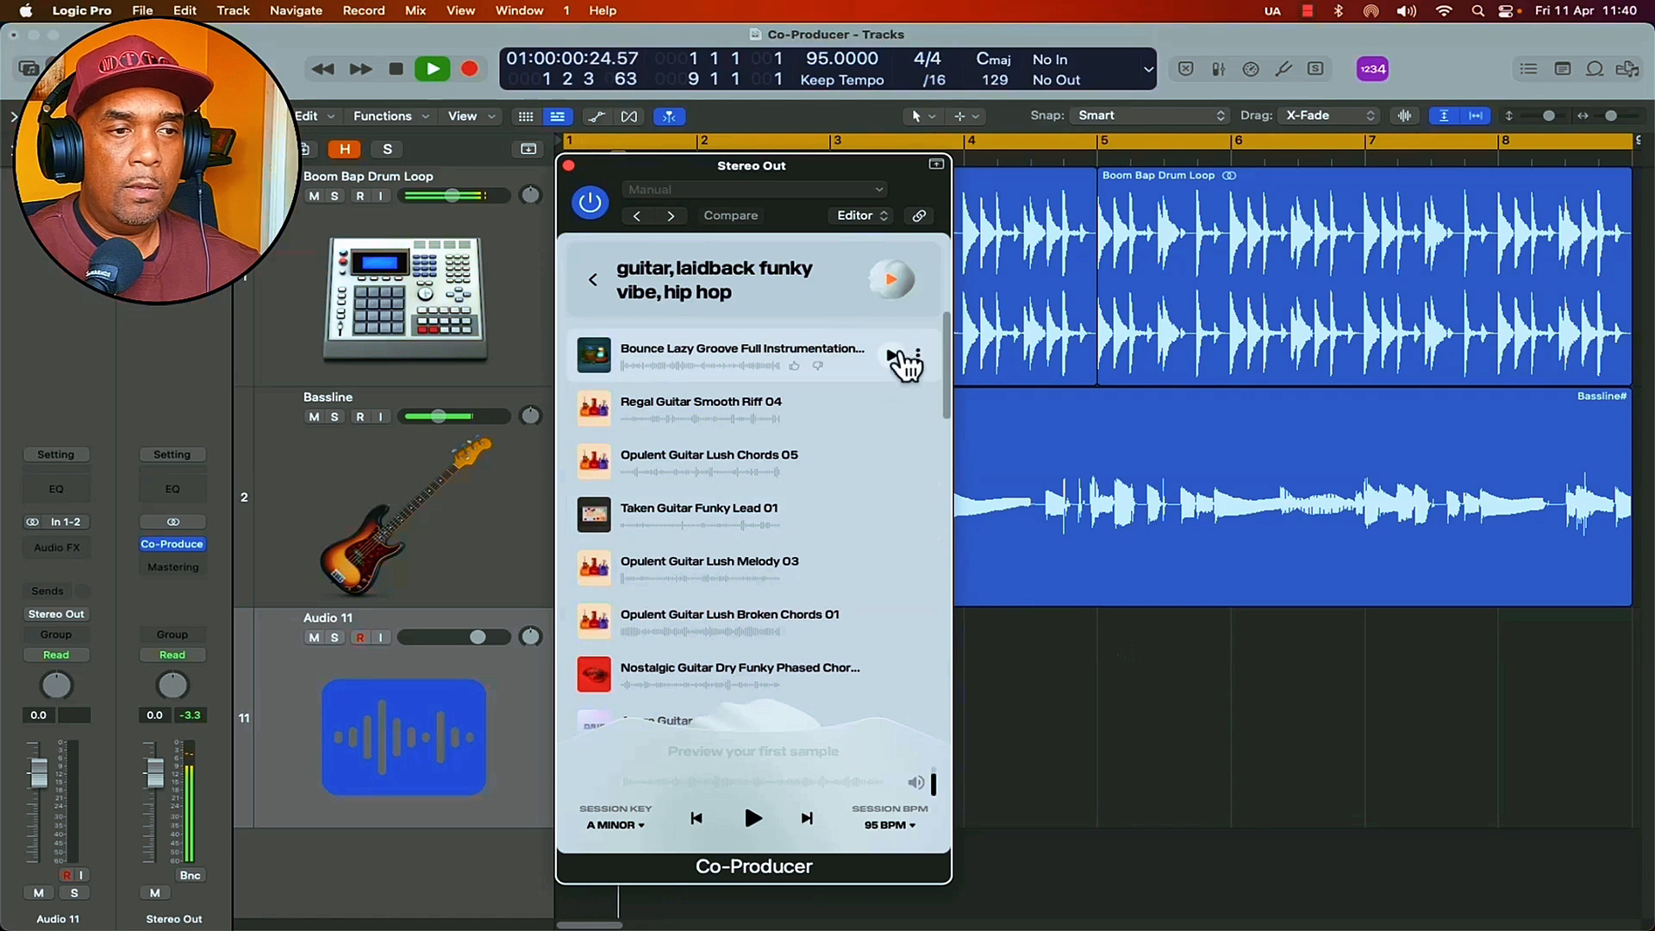
click(891, 355)
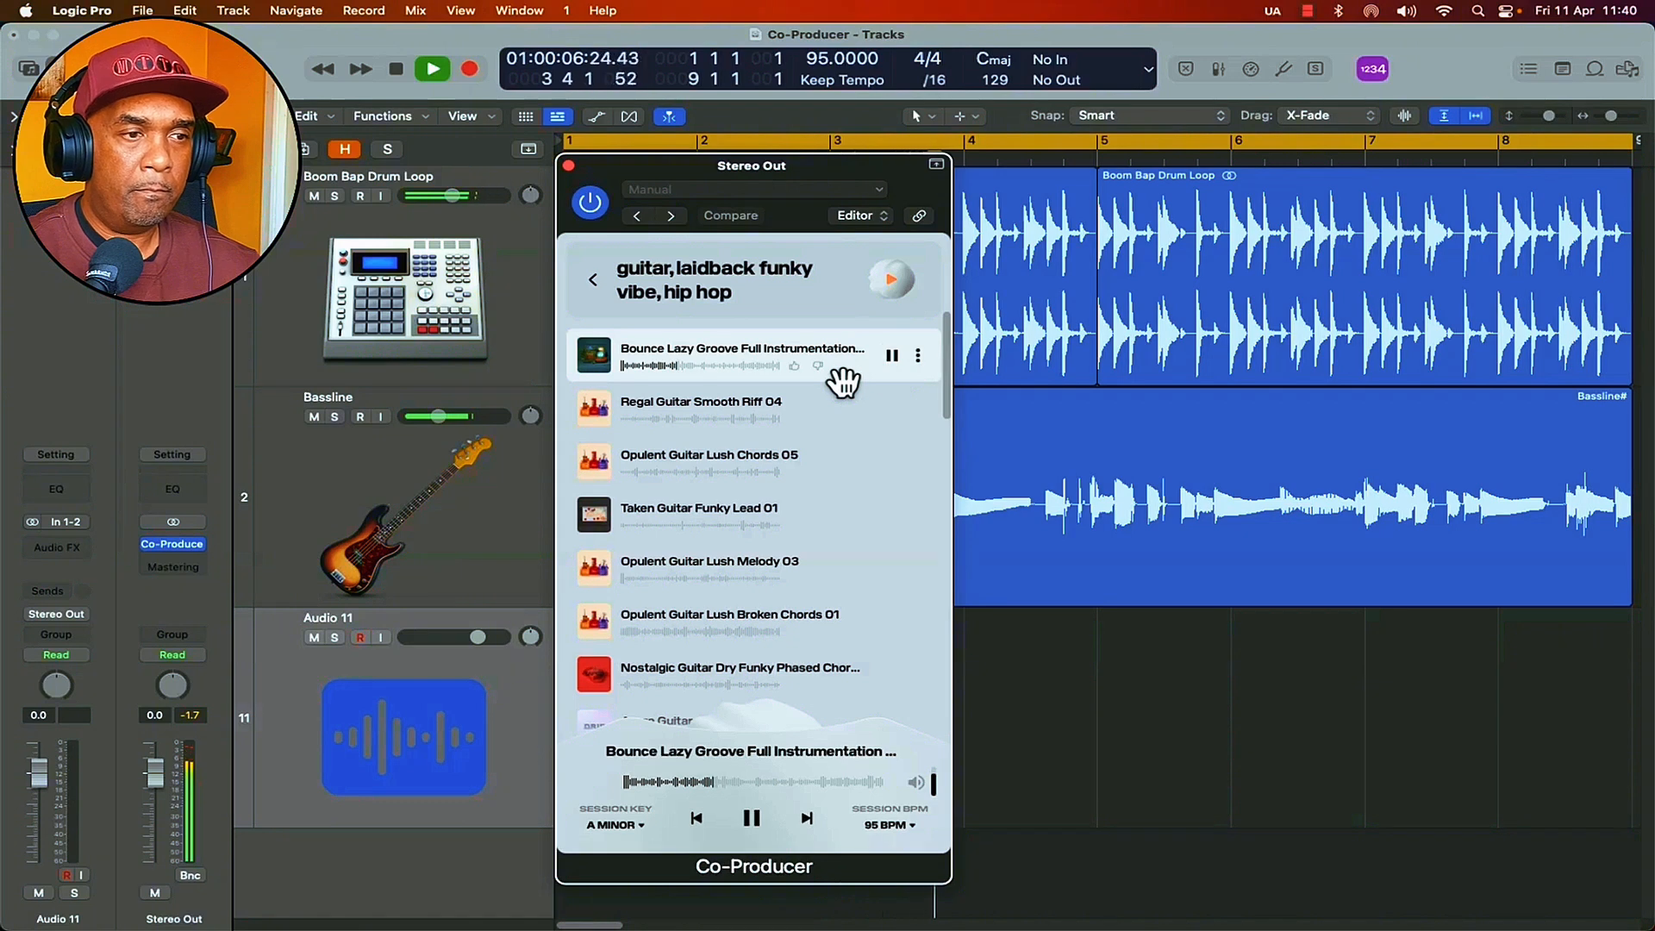
mouse_move(886, 406)
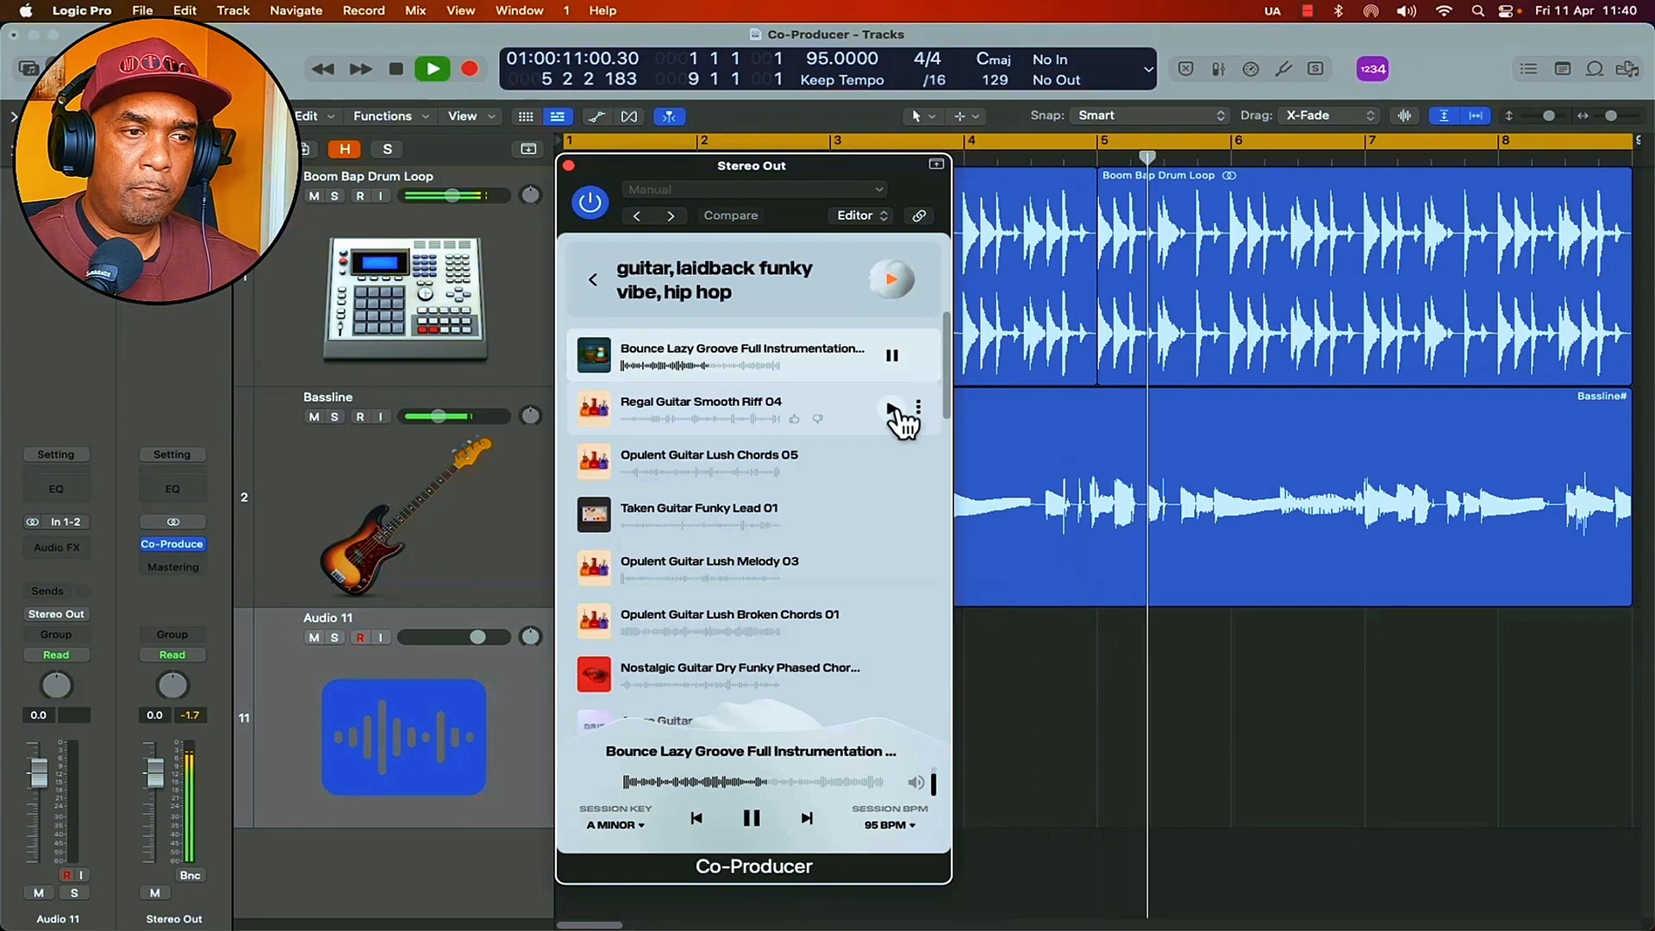
click(892, 408)
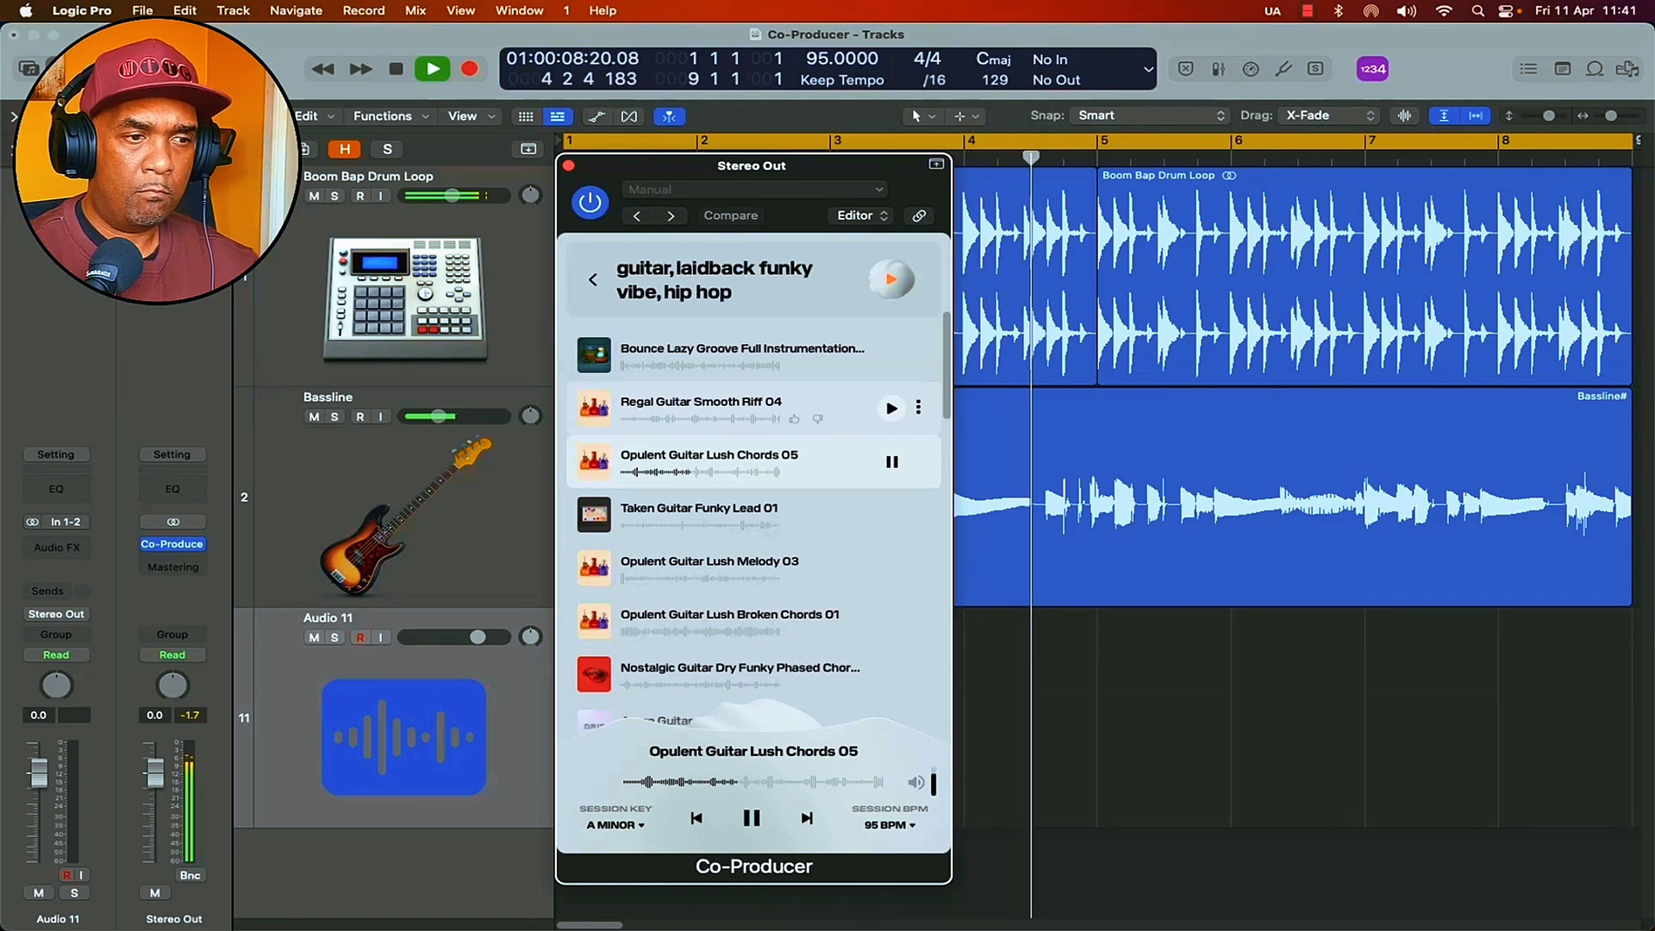
key(Down)
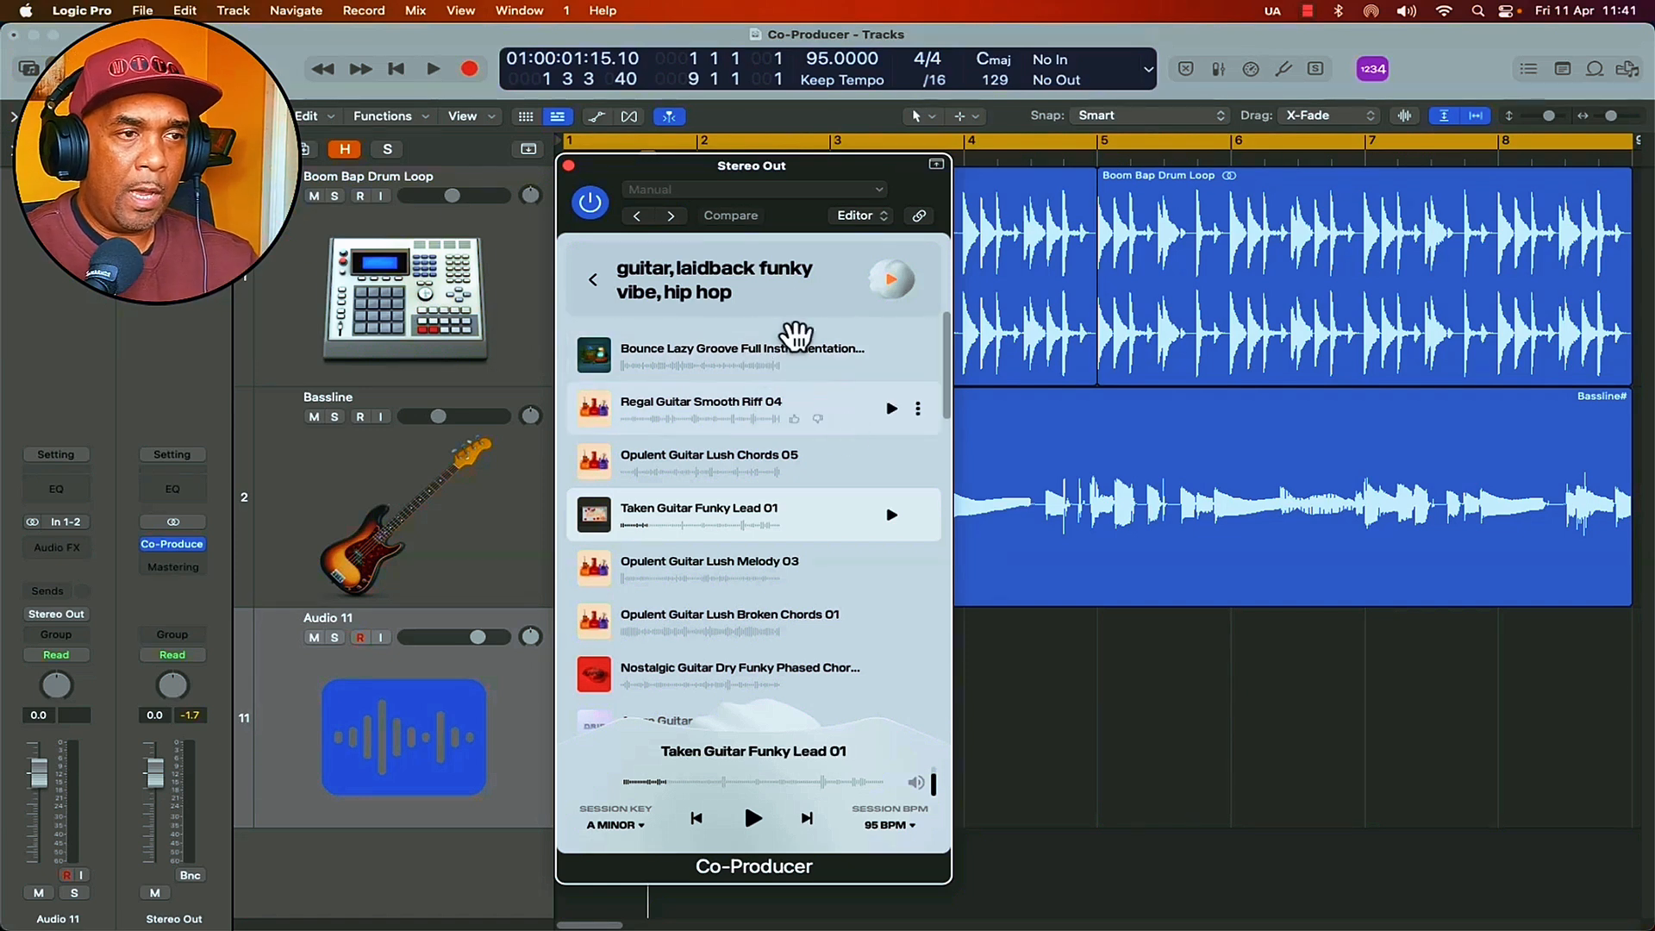
Place the Taken Guitar Funky Lead 01 sample on the Audio 11 track at bar 1 and move the plug-in window clear of the regions
drag(816, 170, 907, 147)
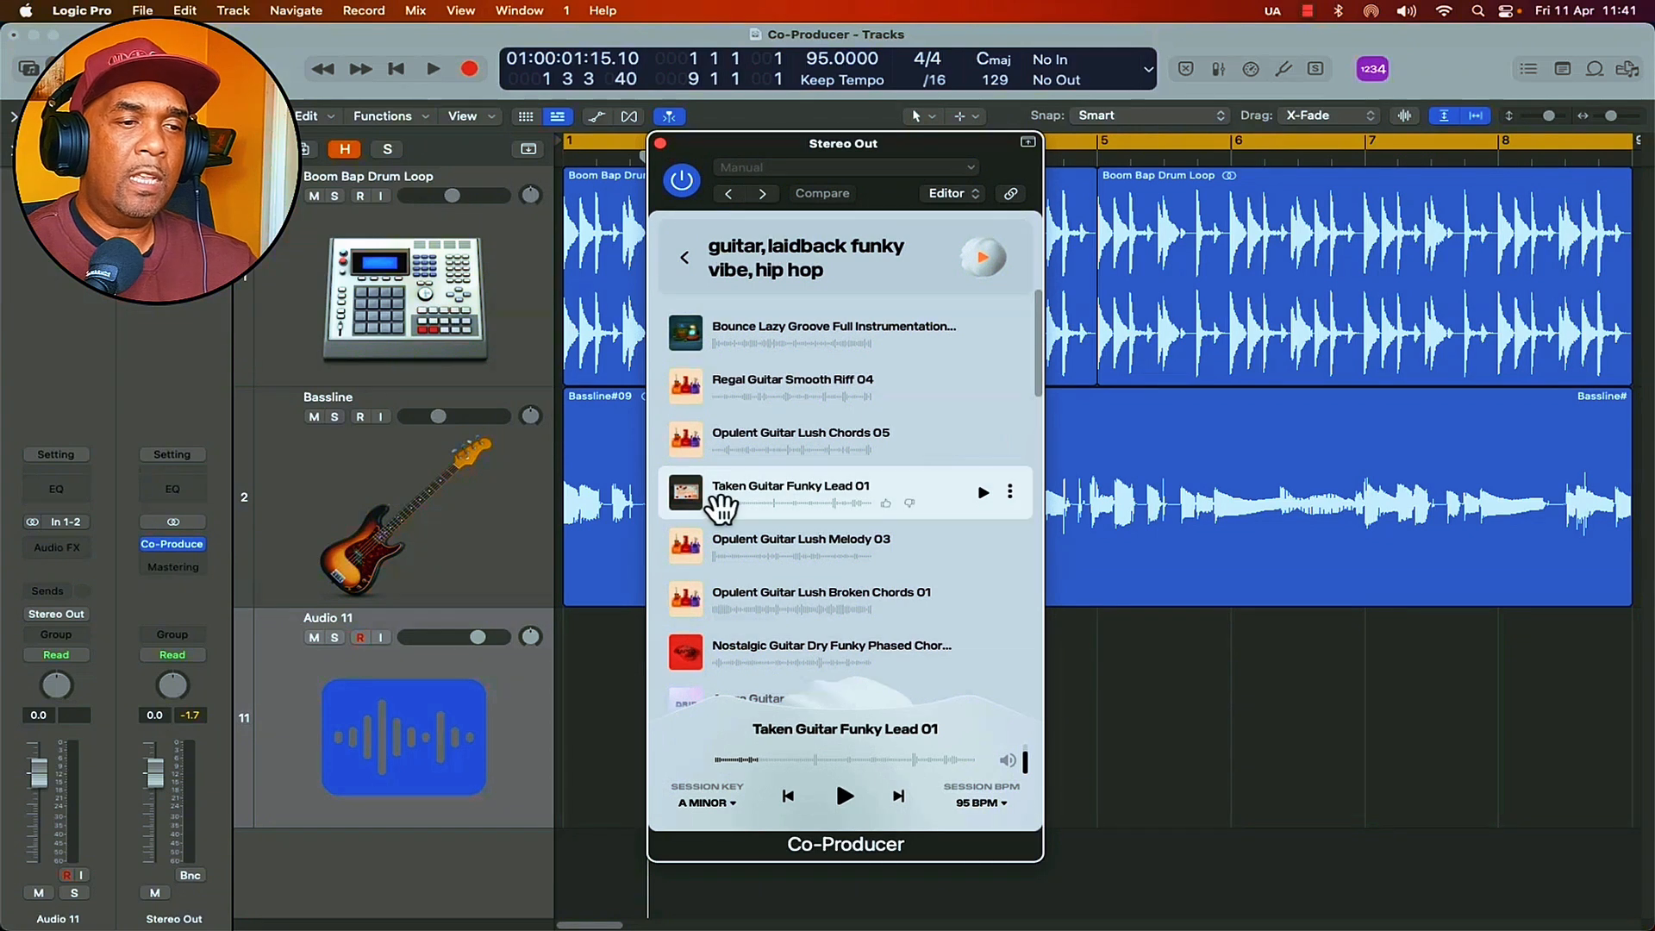
drag(709, 513, 586, 652)
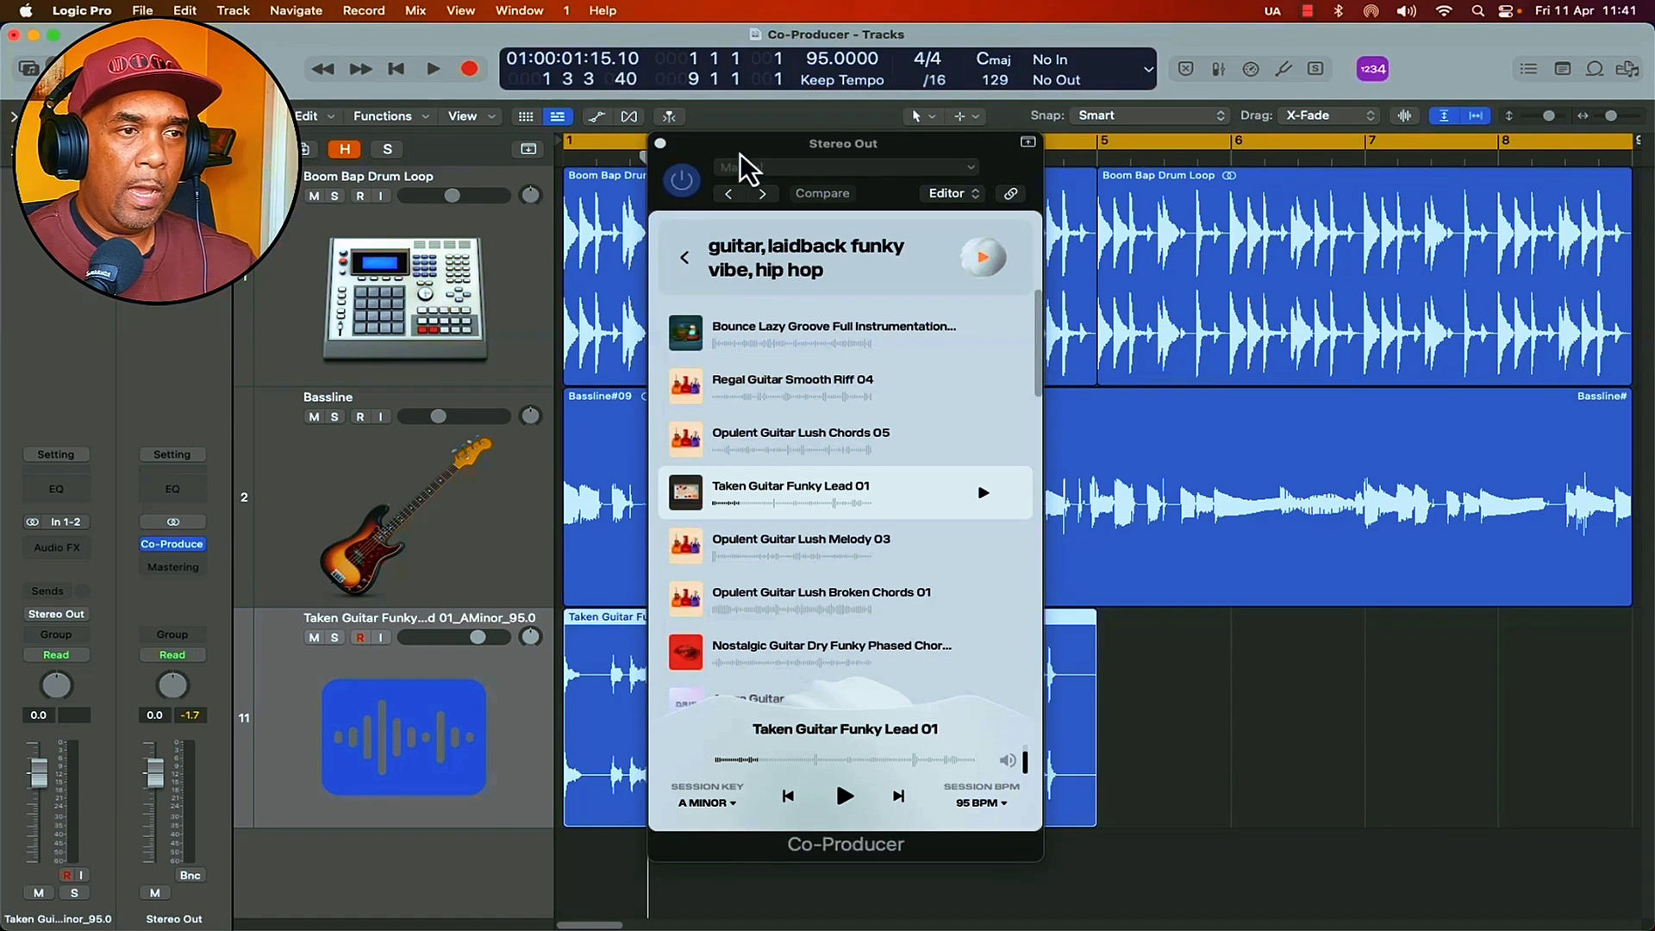
drag(739, 156, 997, 131)
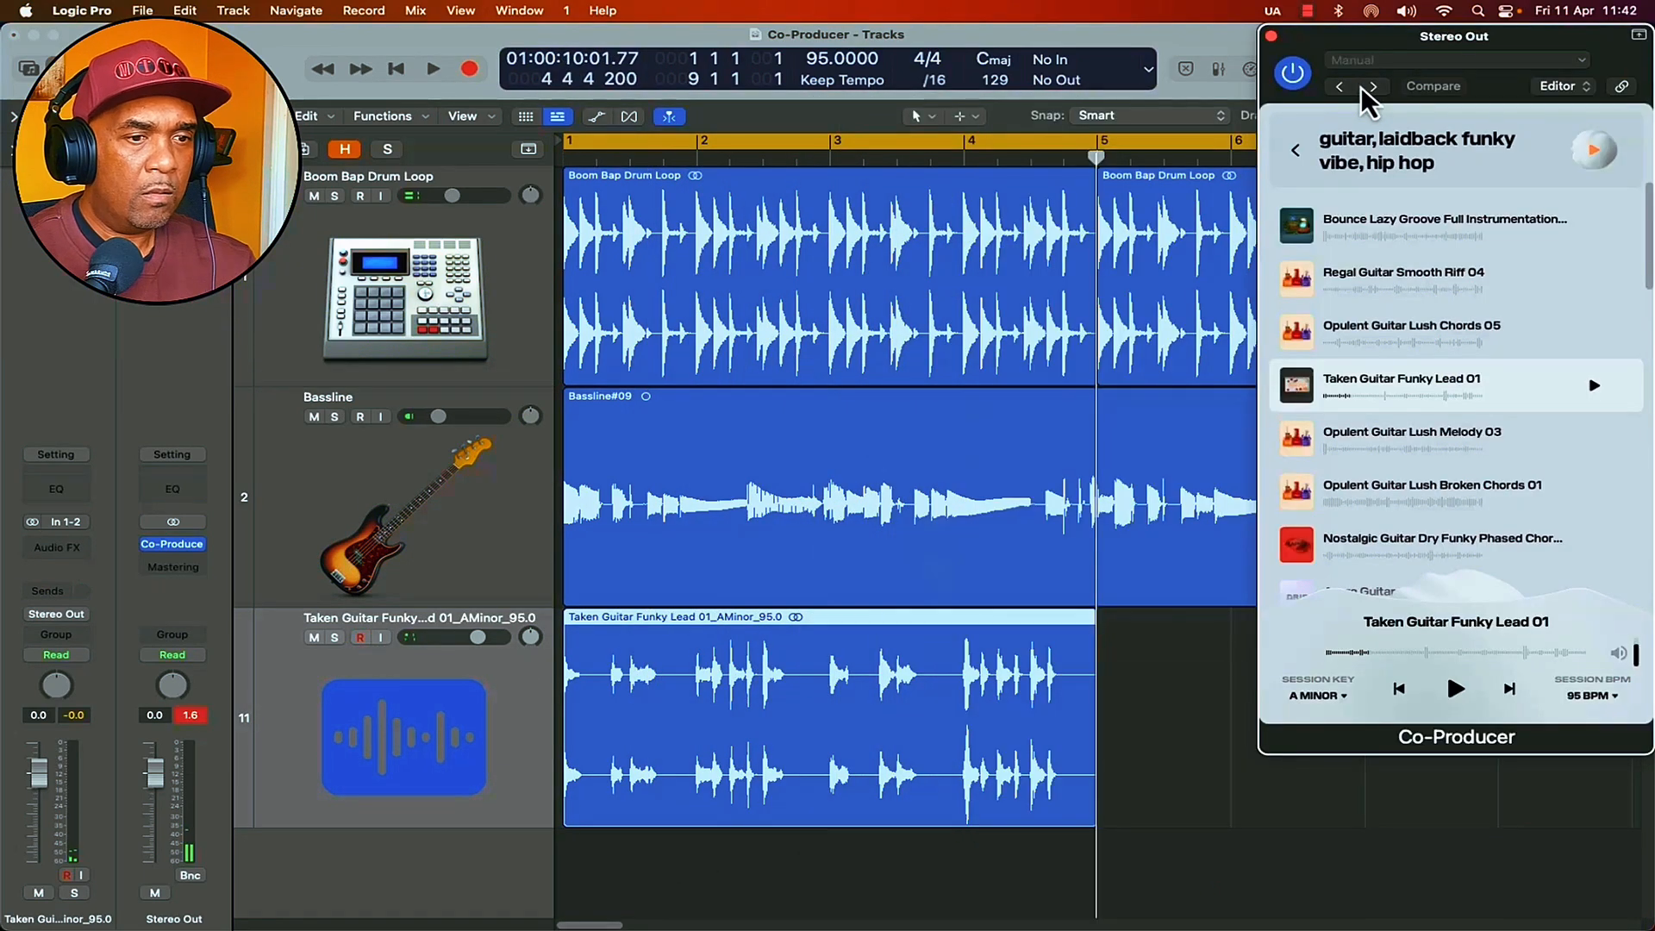
Play the song from the start and repeat the Taken Guitar Funky Lead 01 region once so it also covers bars 5 to 8
key(Return)
key(space)
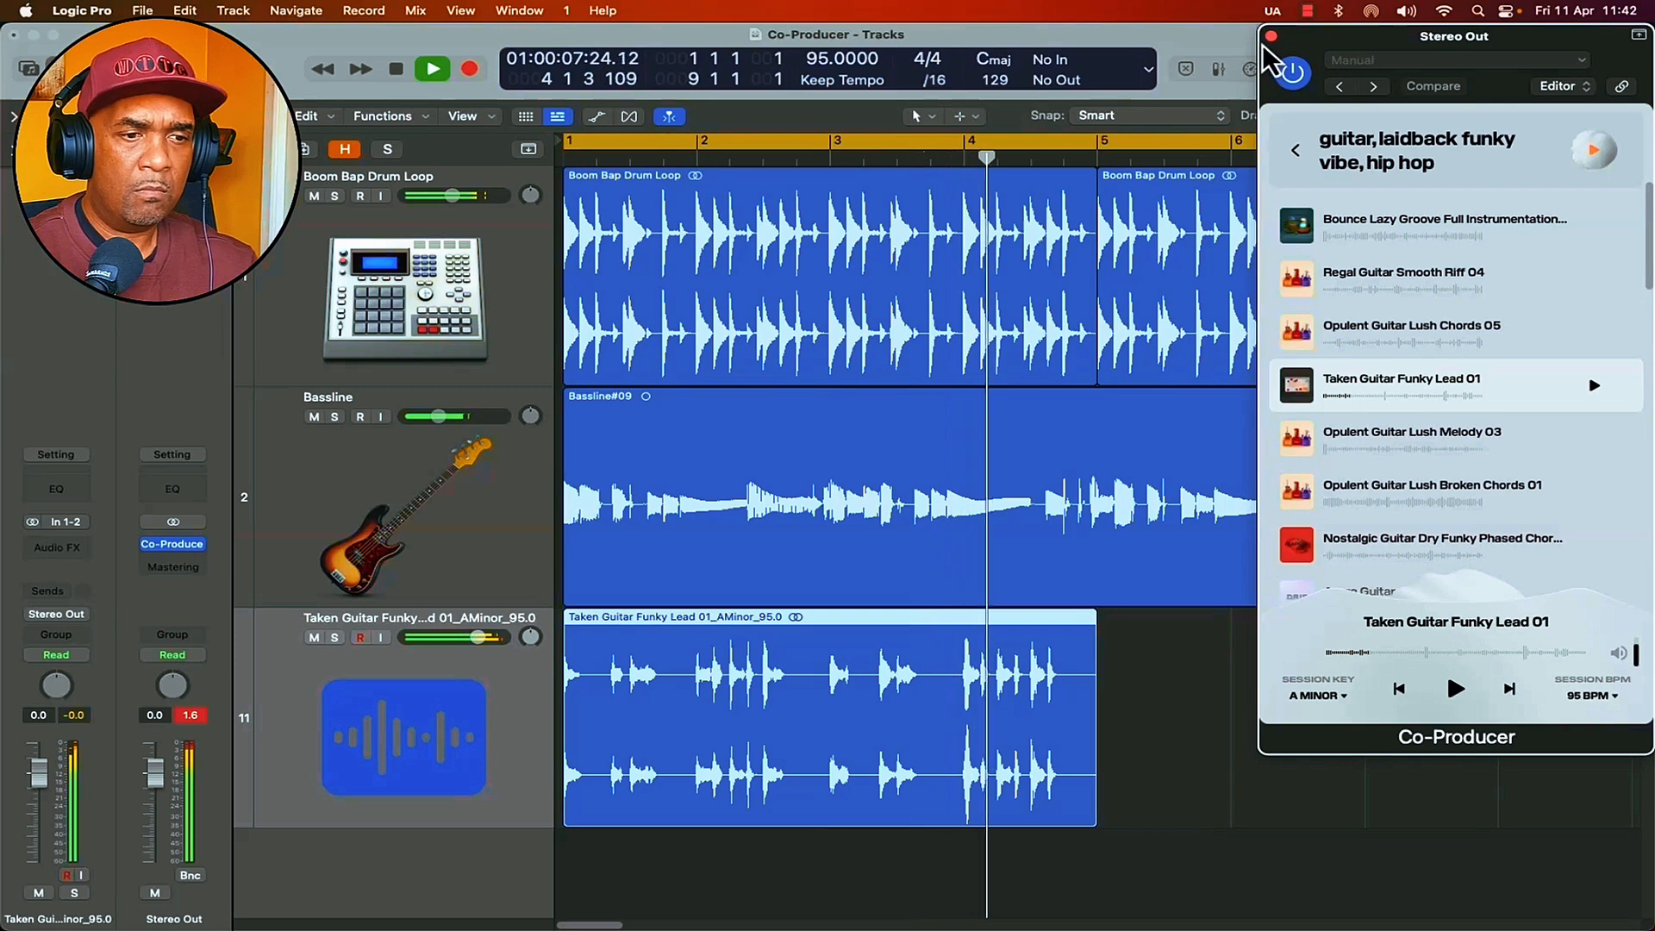
key(space)
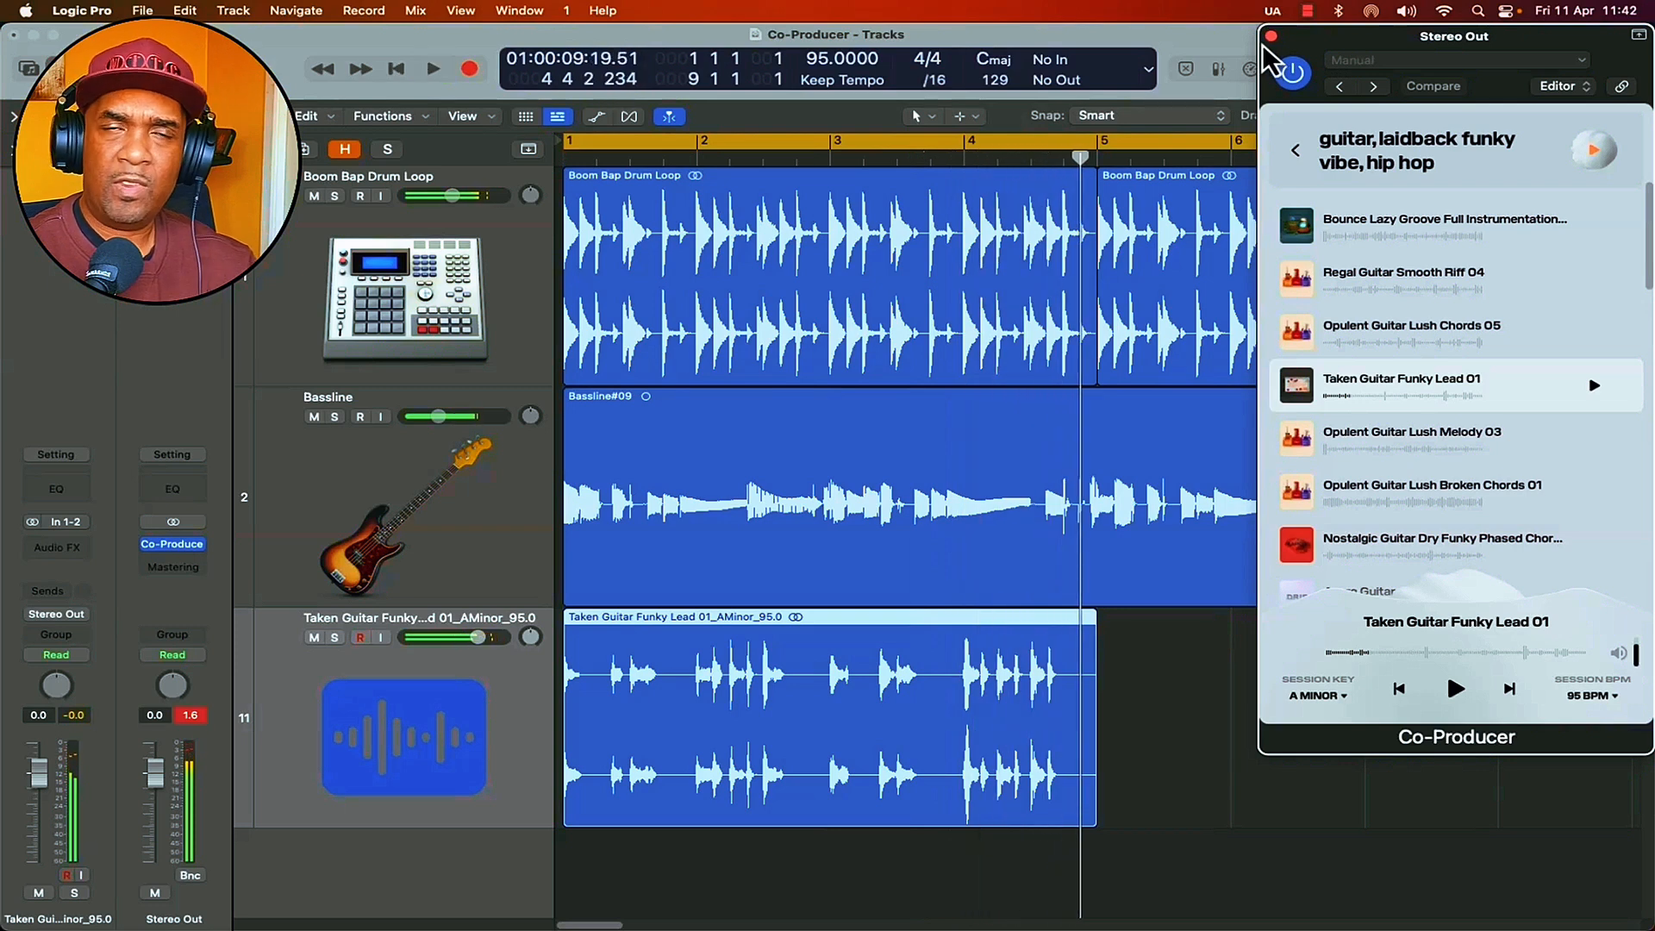
click(892, 715)
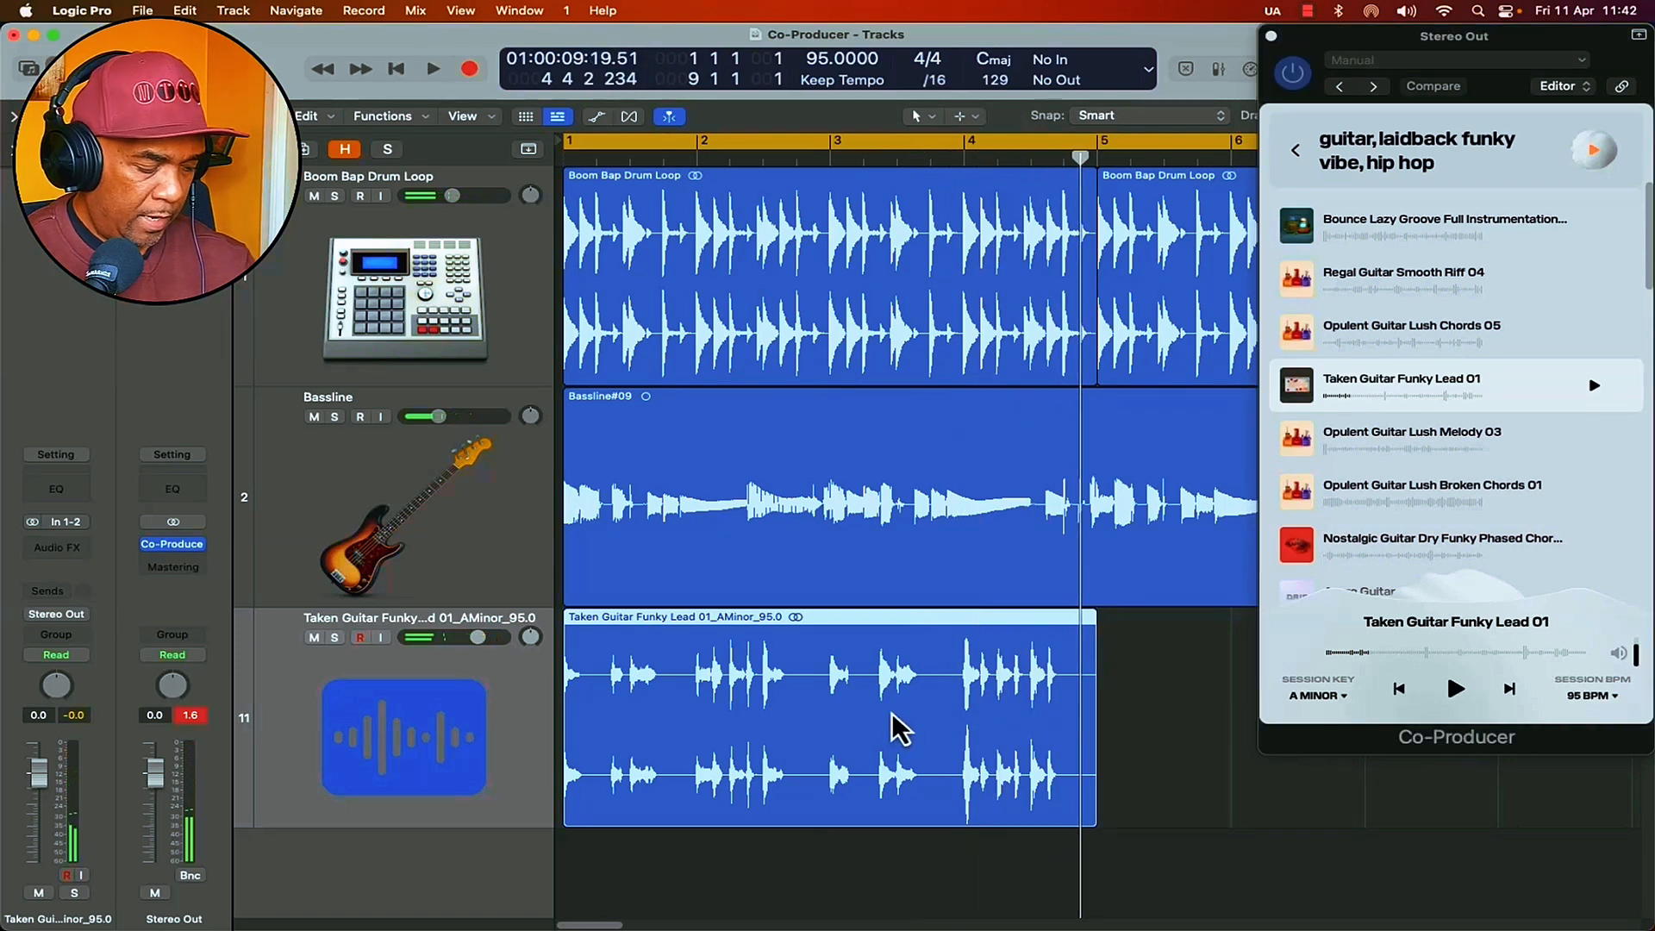
key(super+r)
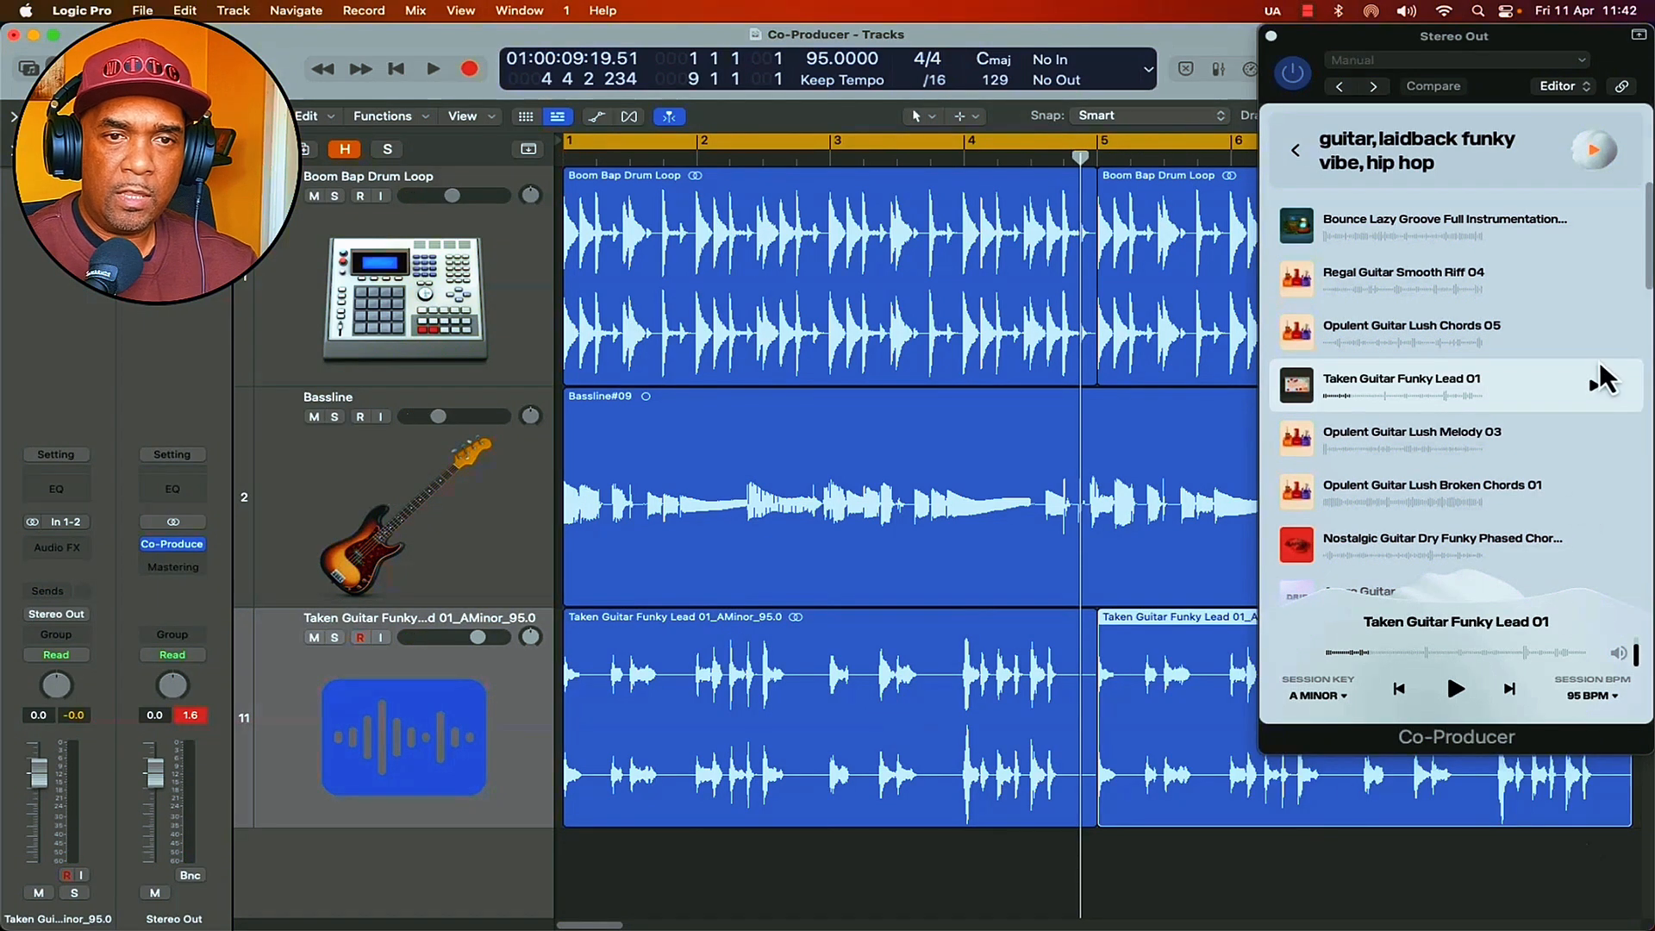
Audition more guitar samples with the song and add Nostalgic Guitar Popcorn Groove 01 on a new track at bar 2
drag(1649, 275, 1648, 306)
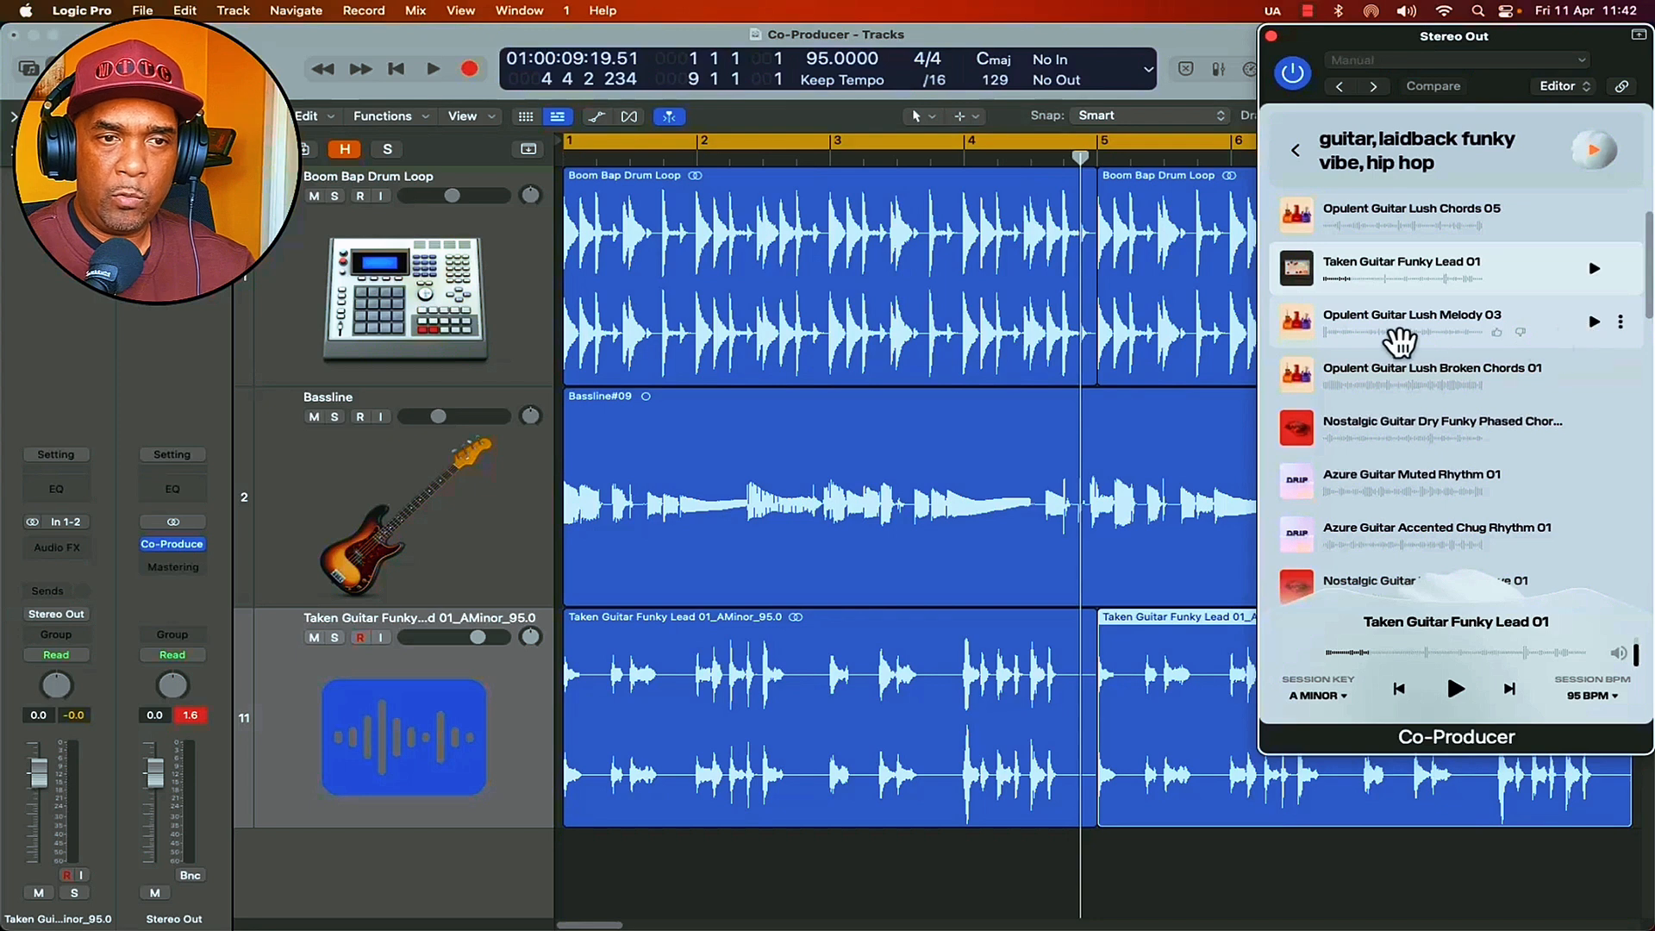
click(1594, 322)
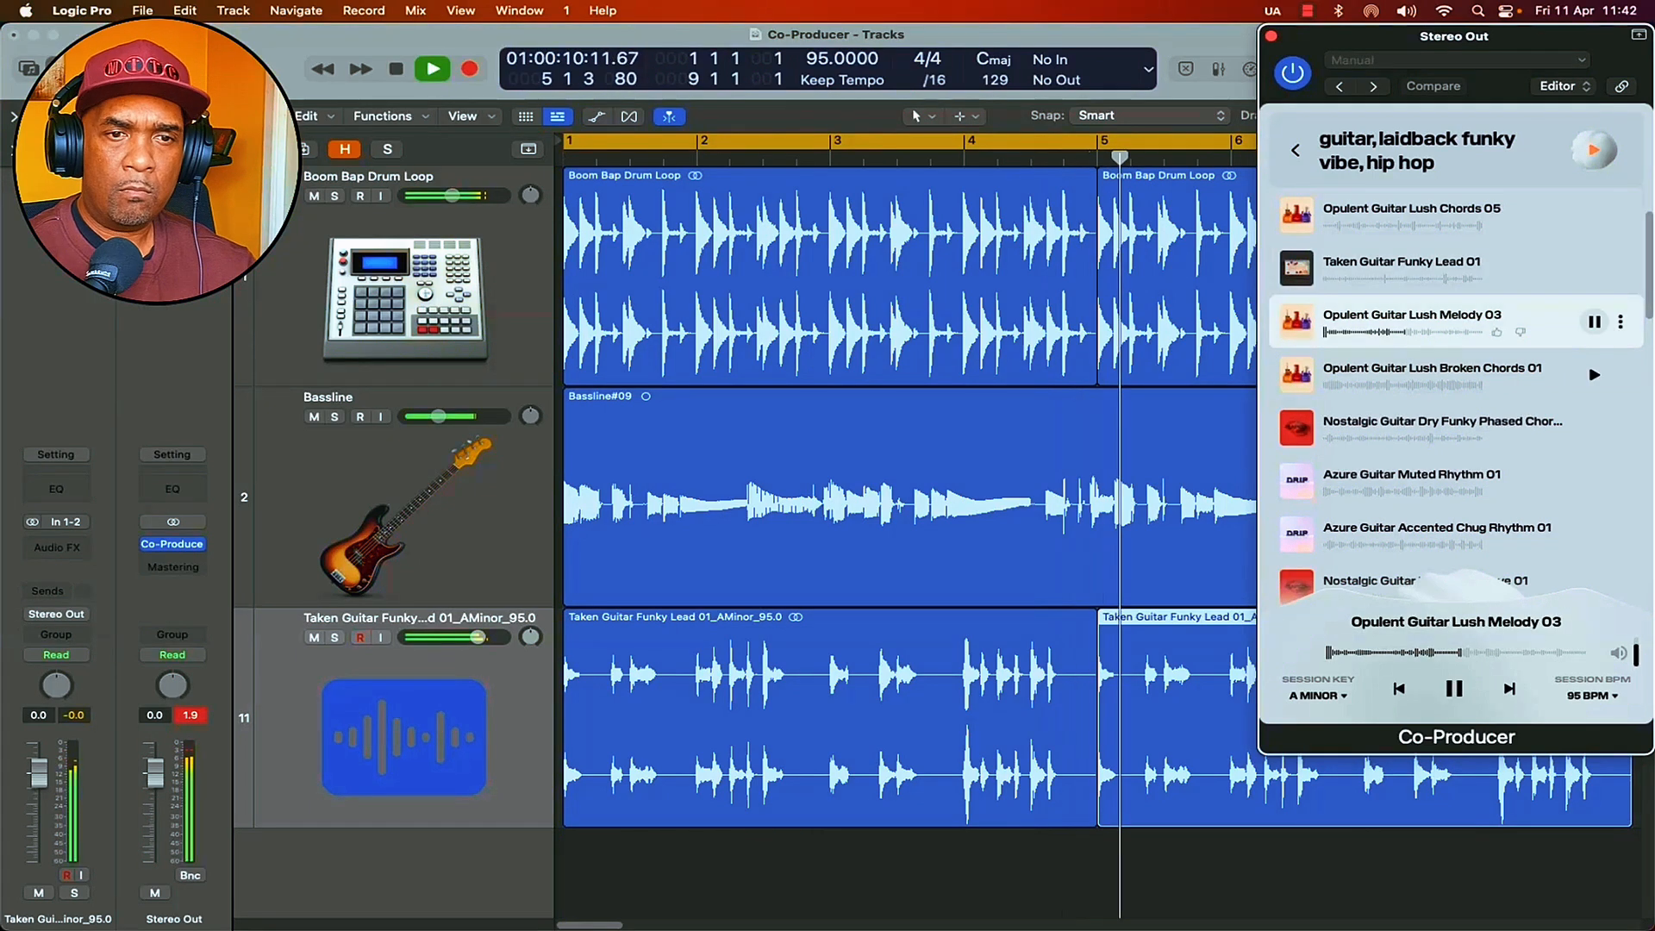
click(1594, 375)
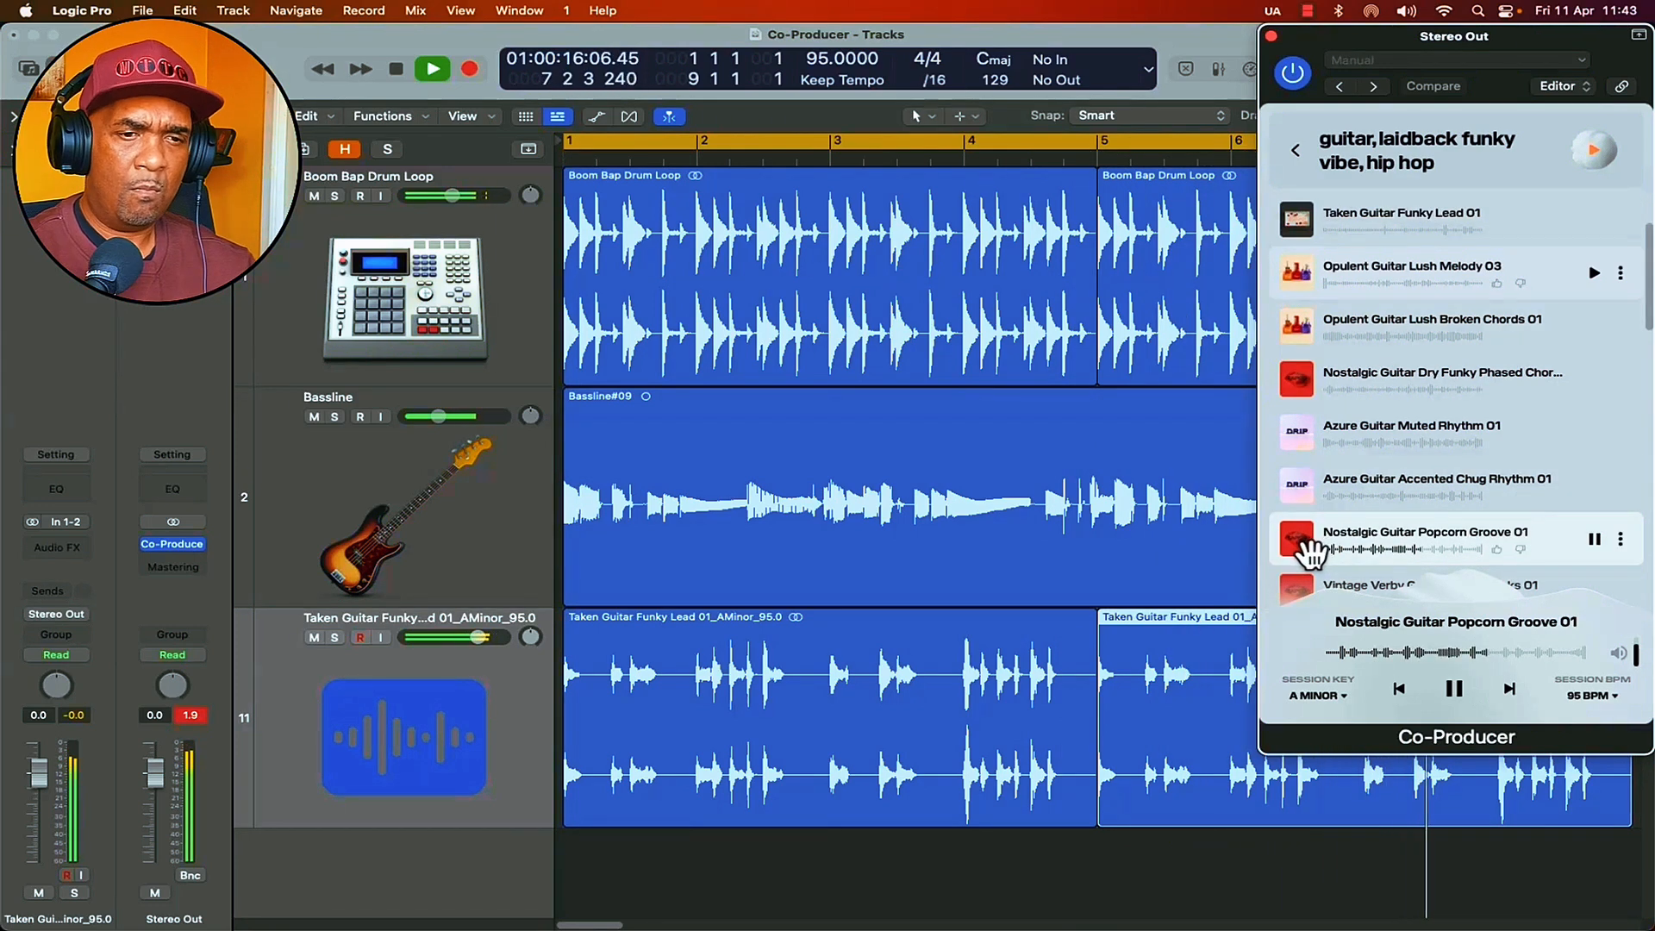
drag(1312, 552, 647, 850)
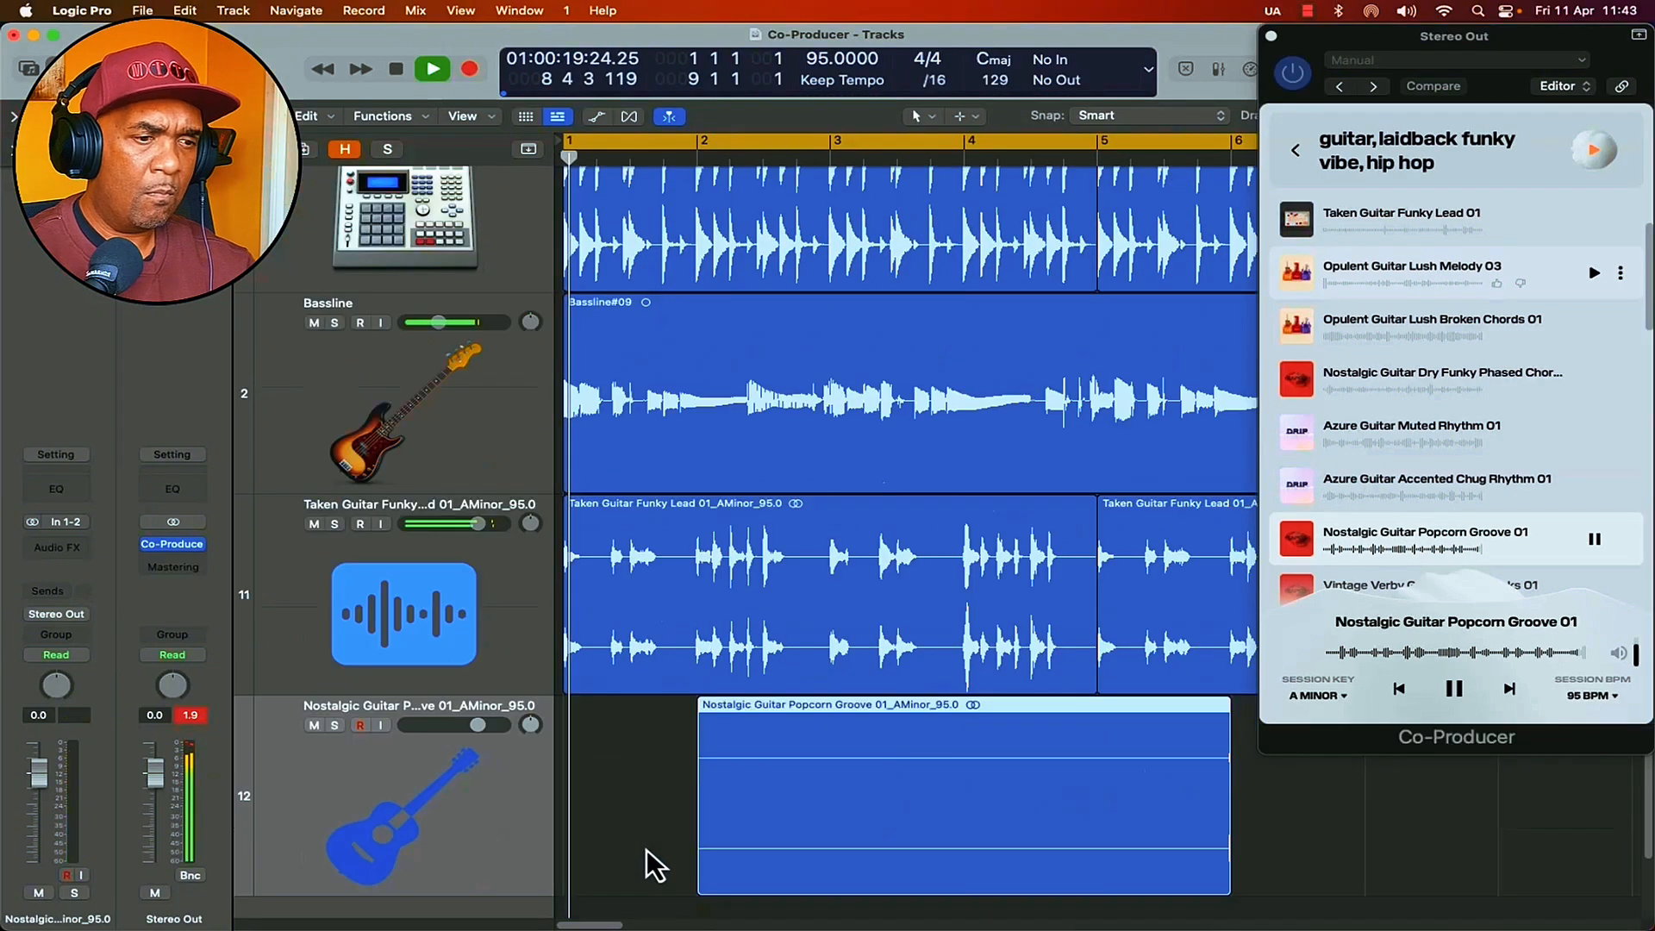
Make the Nostalgic Guitar Popcorn Groove 01 region cover bars 1 to 8 and lower its track volume to about -7.8 dB
drag(868, 787, 701, 768)
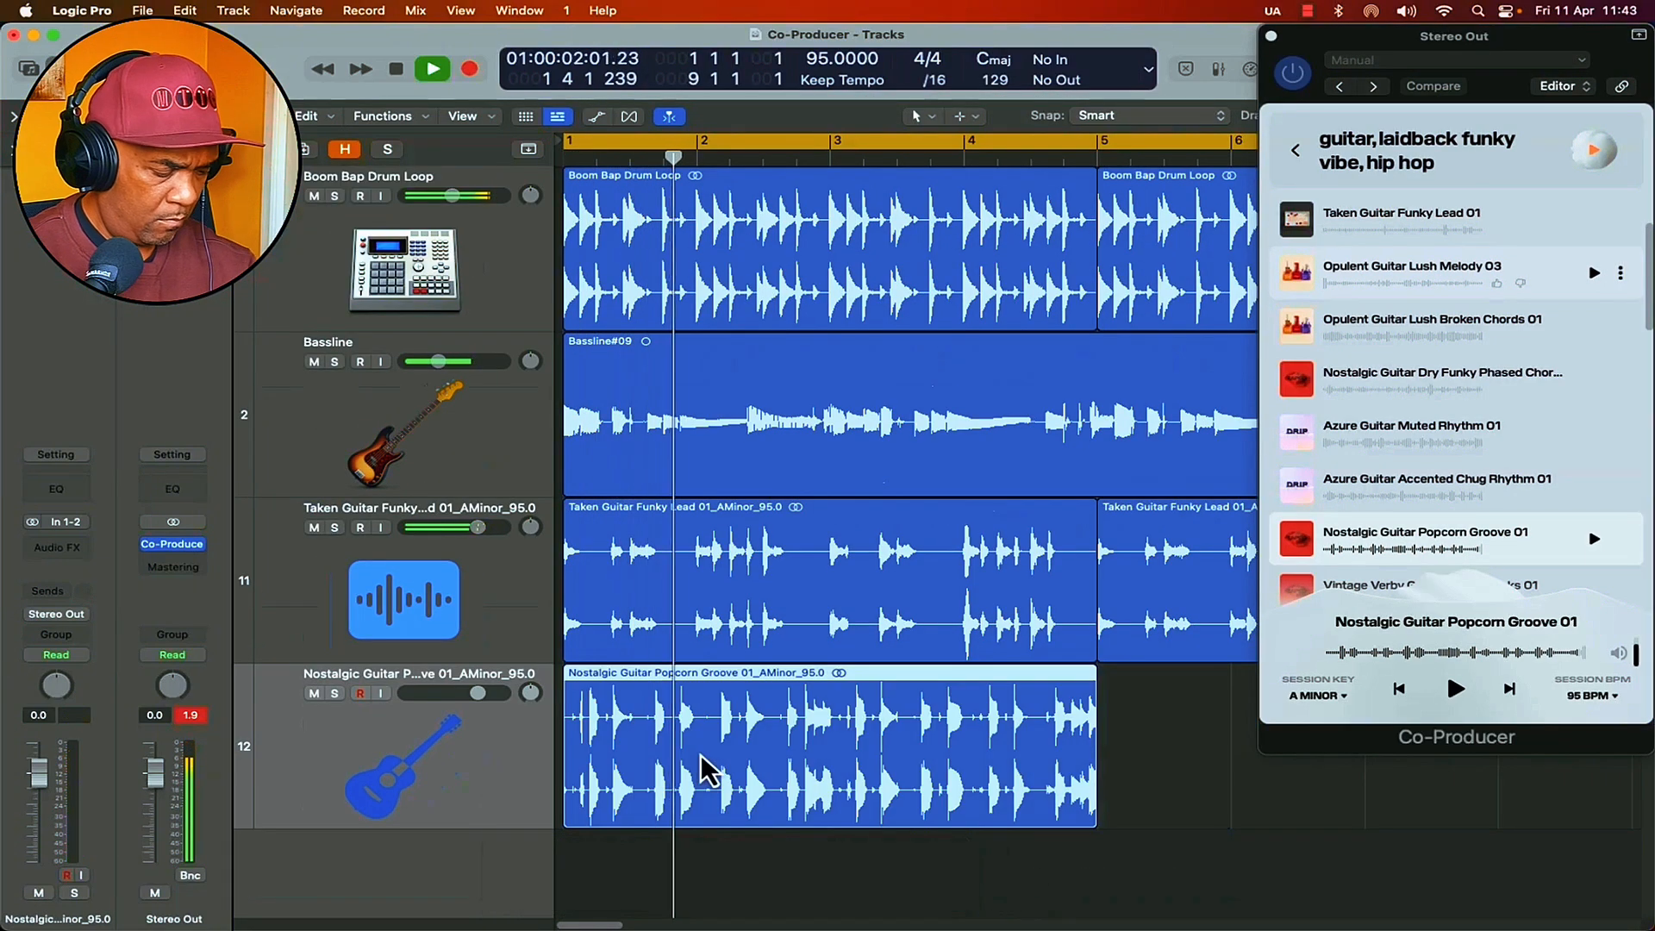
key(super+r)
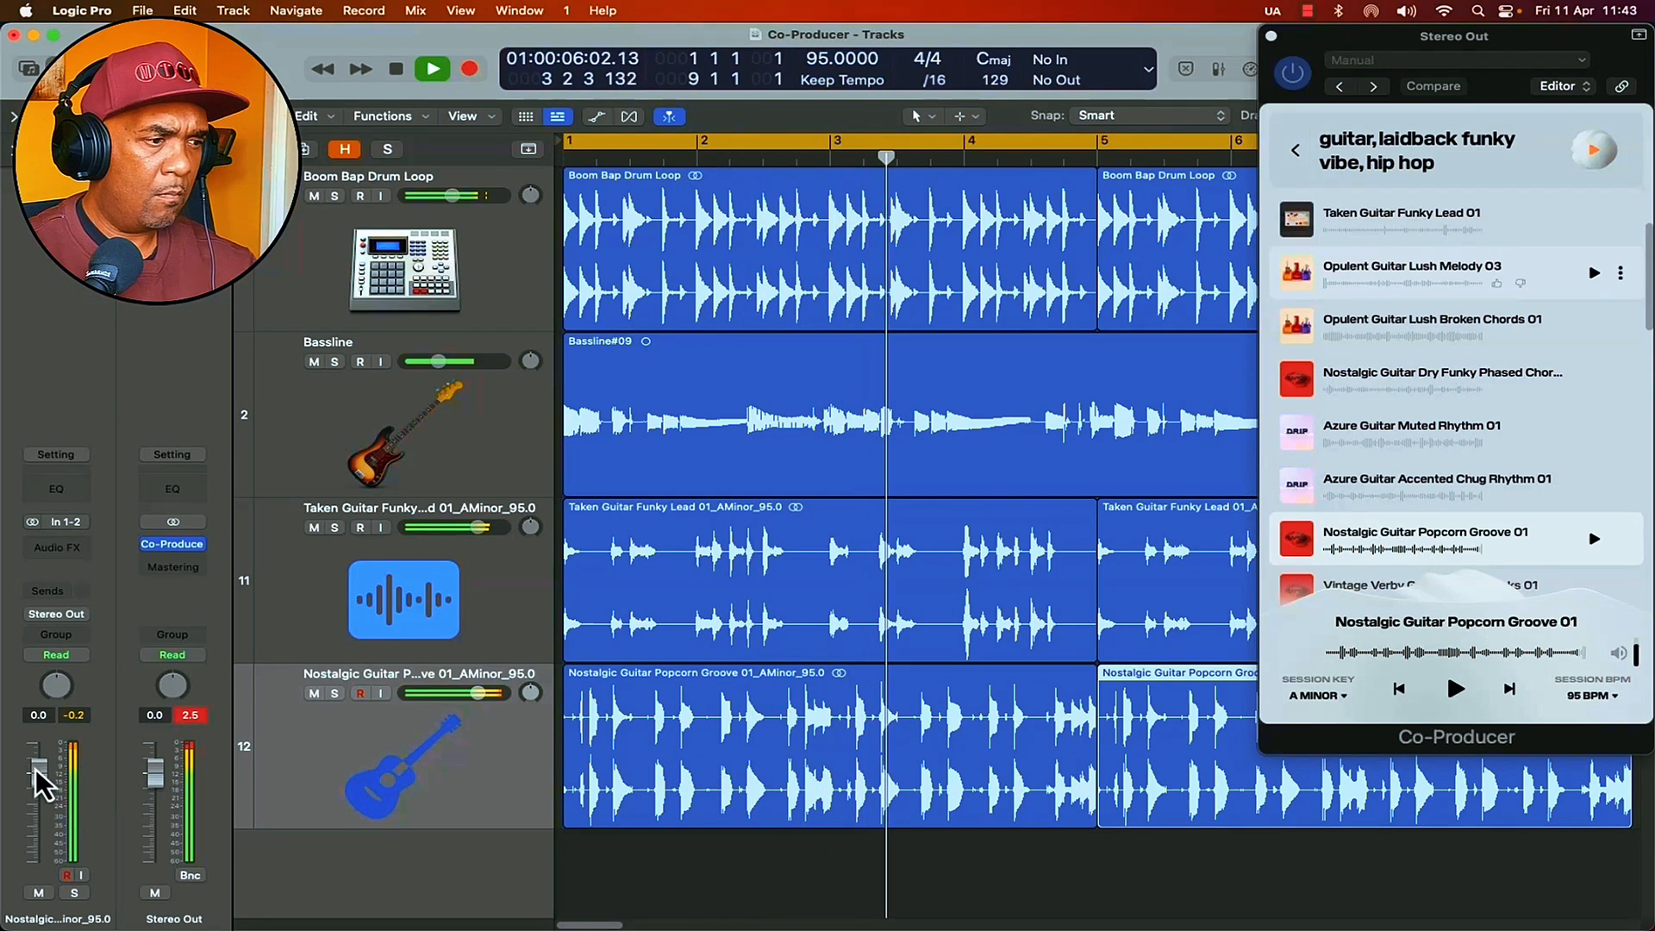
drag(39, 773, 39, 810)
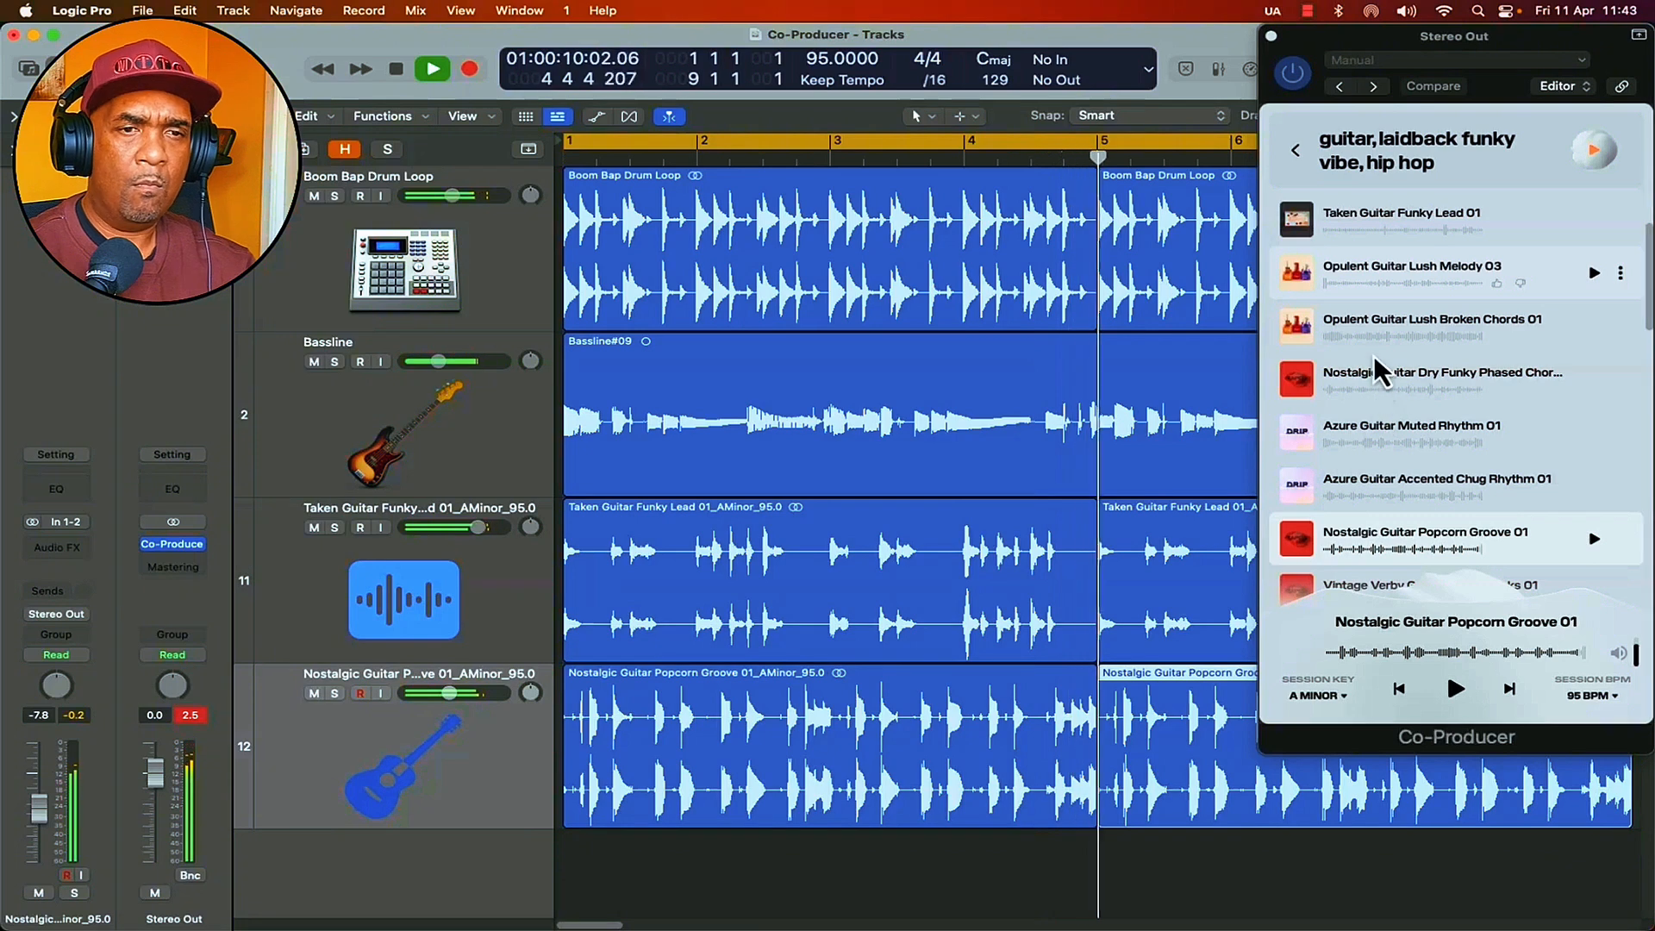
key(space)
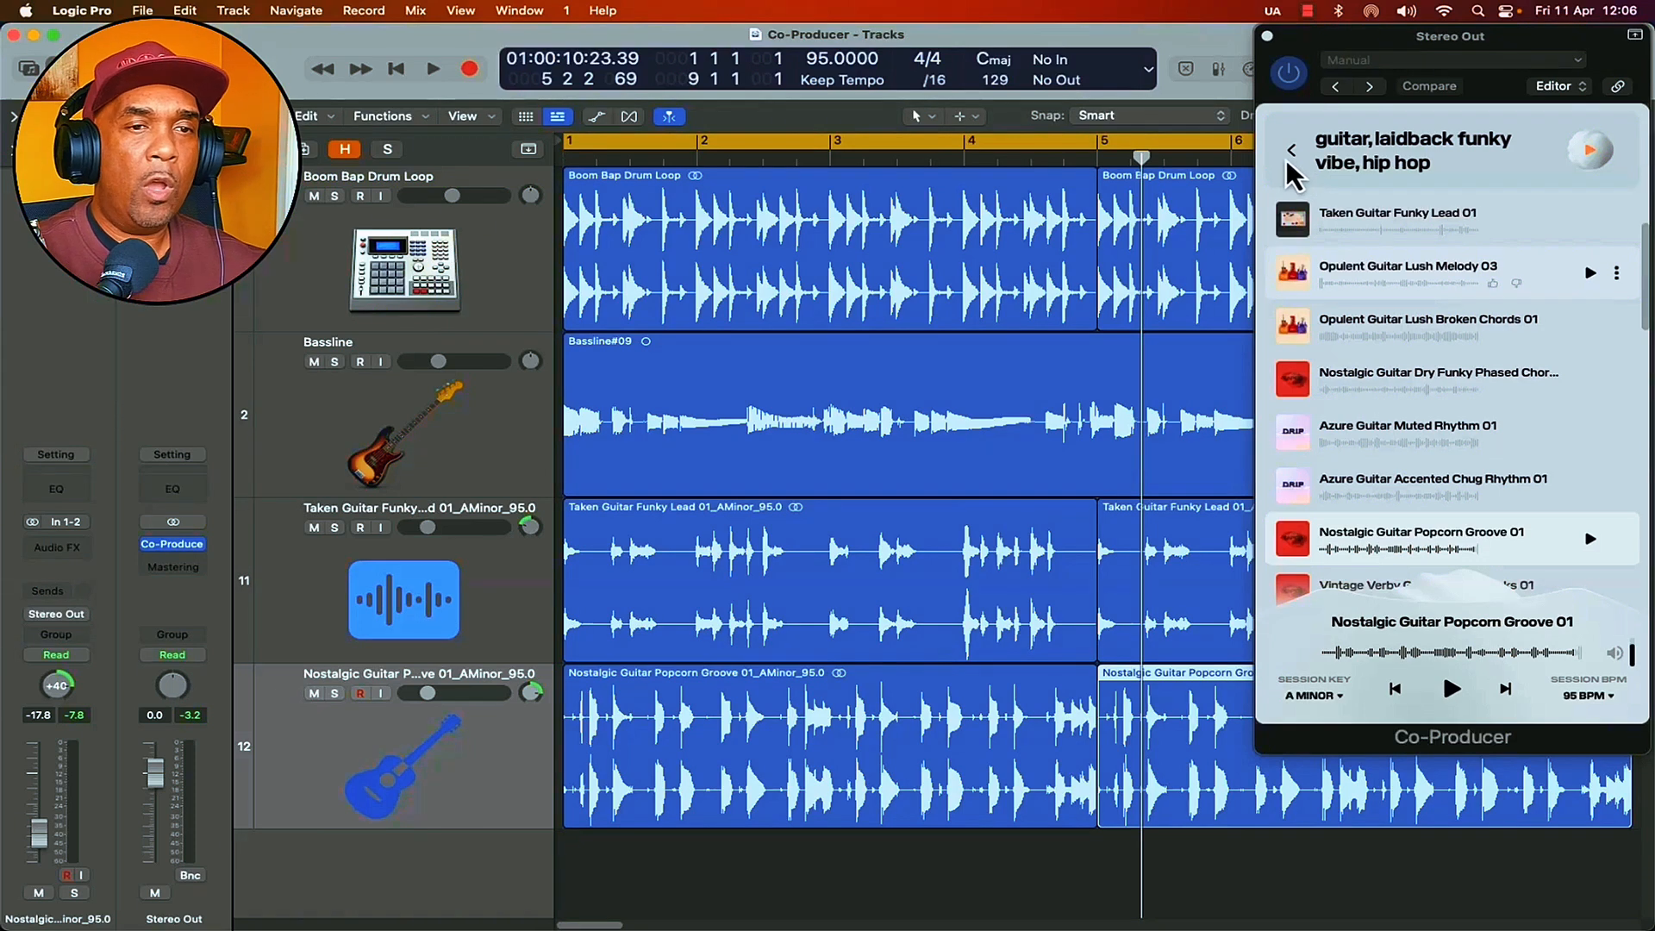
Go back from the results to clear the guitar description, and listen to part of the captured audio
click(1295, 162)
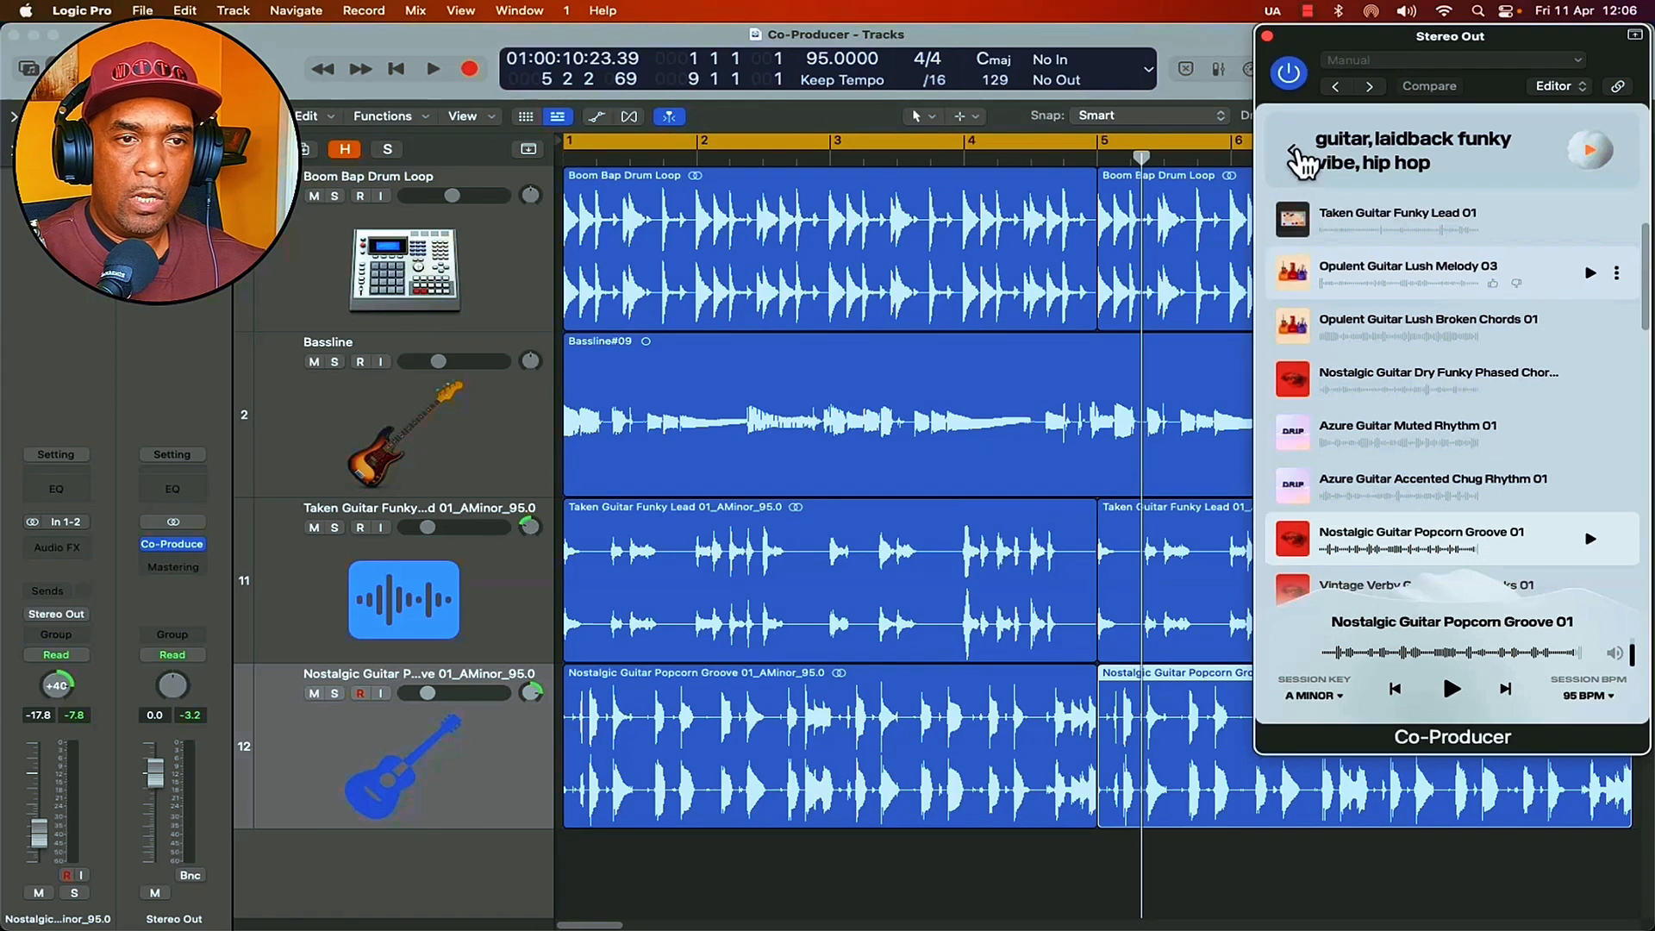
click(1295, 162)
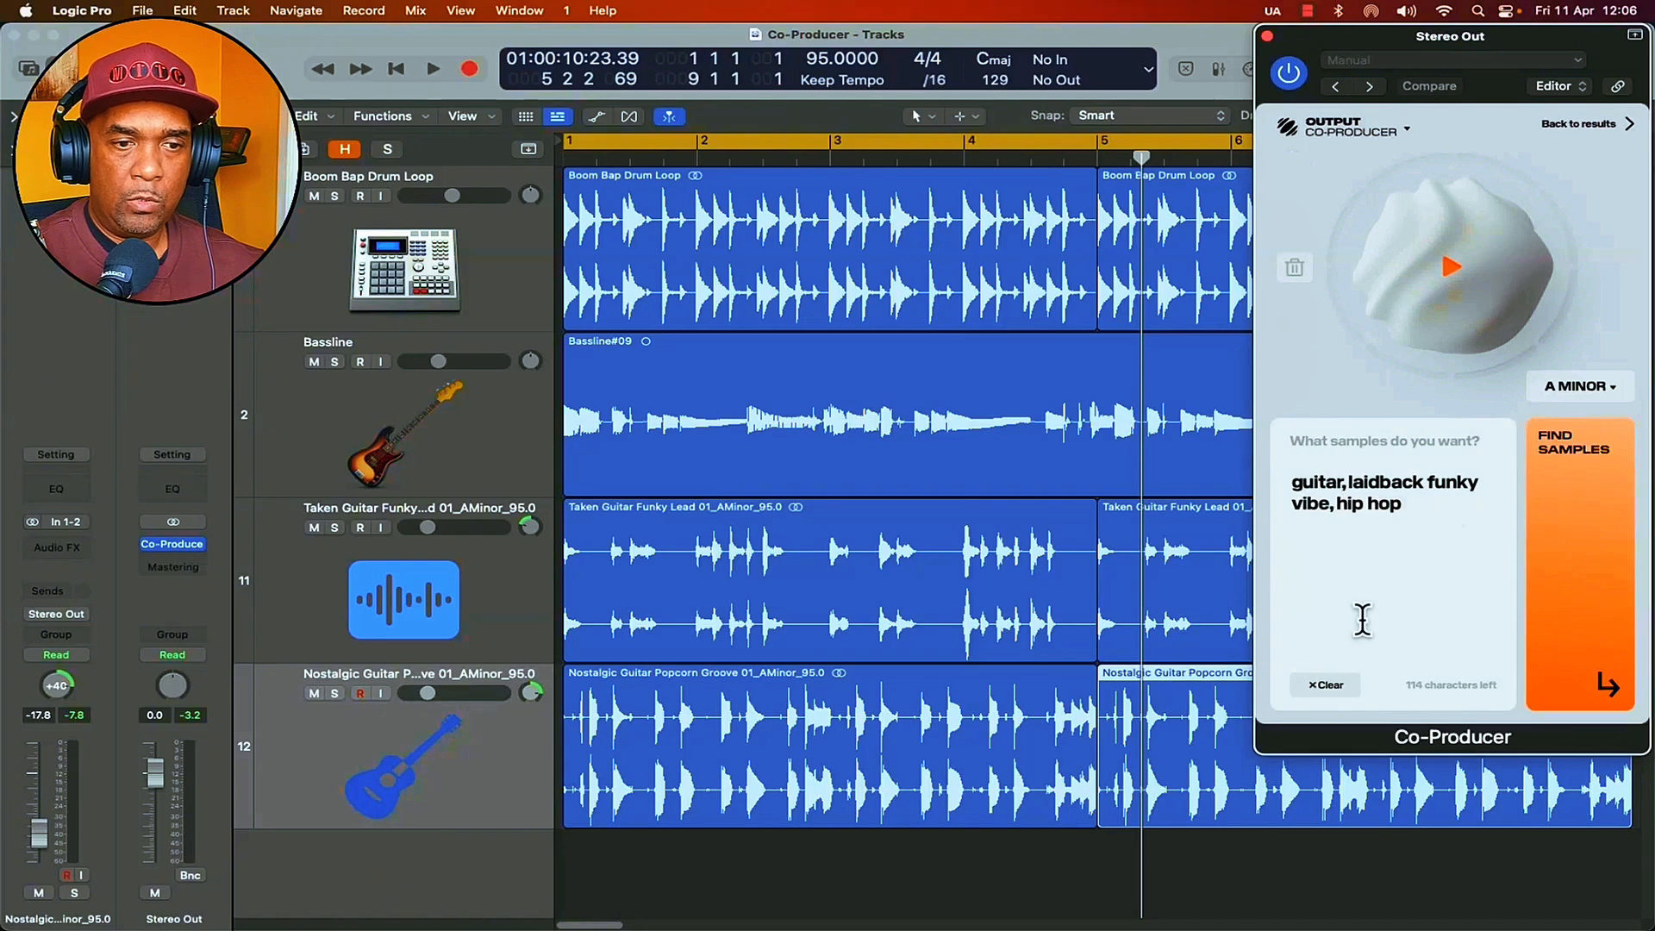
click(1325, 686)
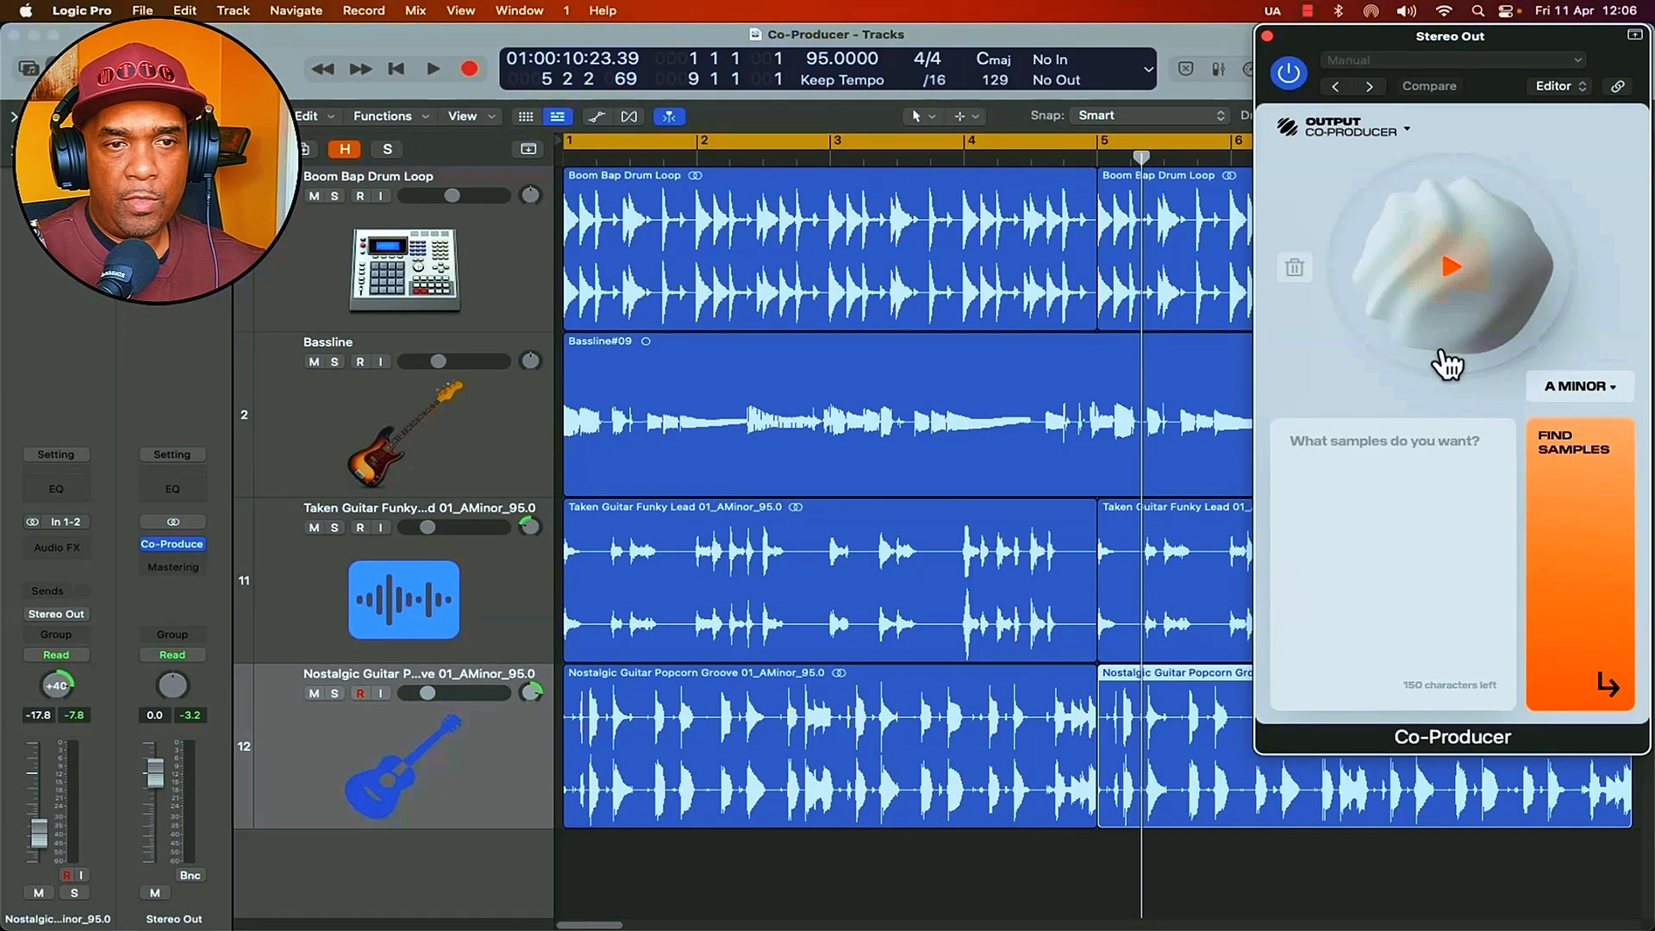
click(1457, 275)
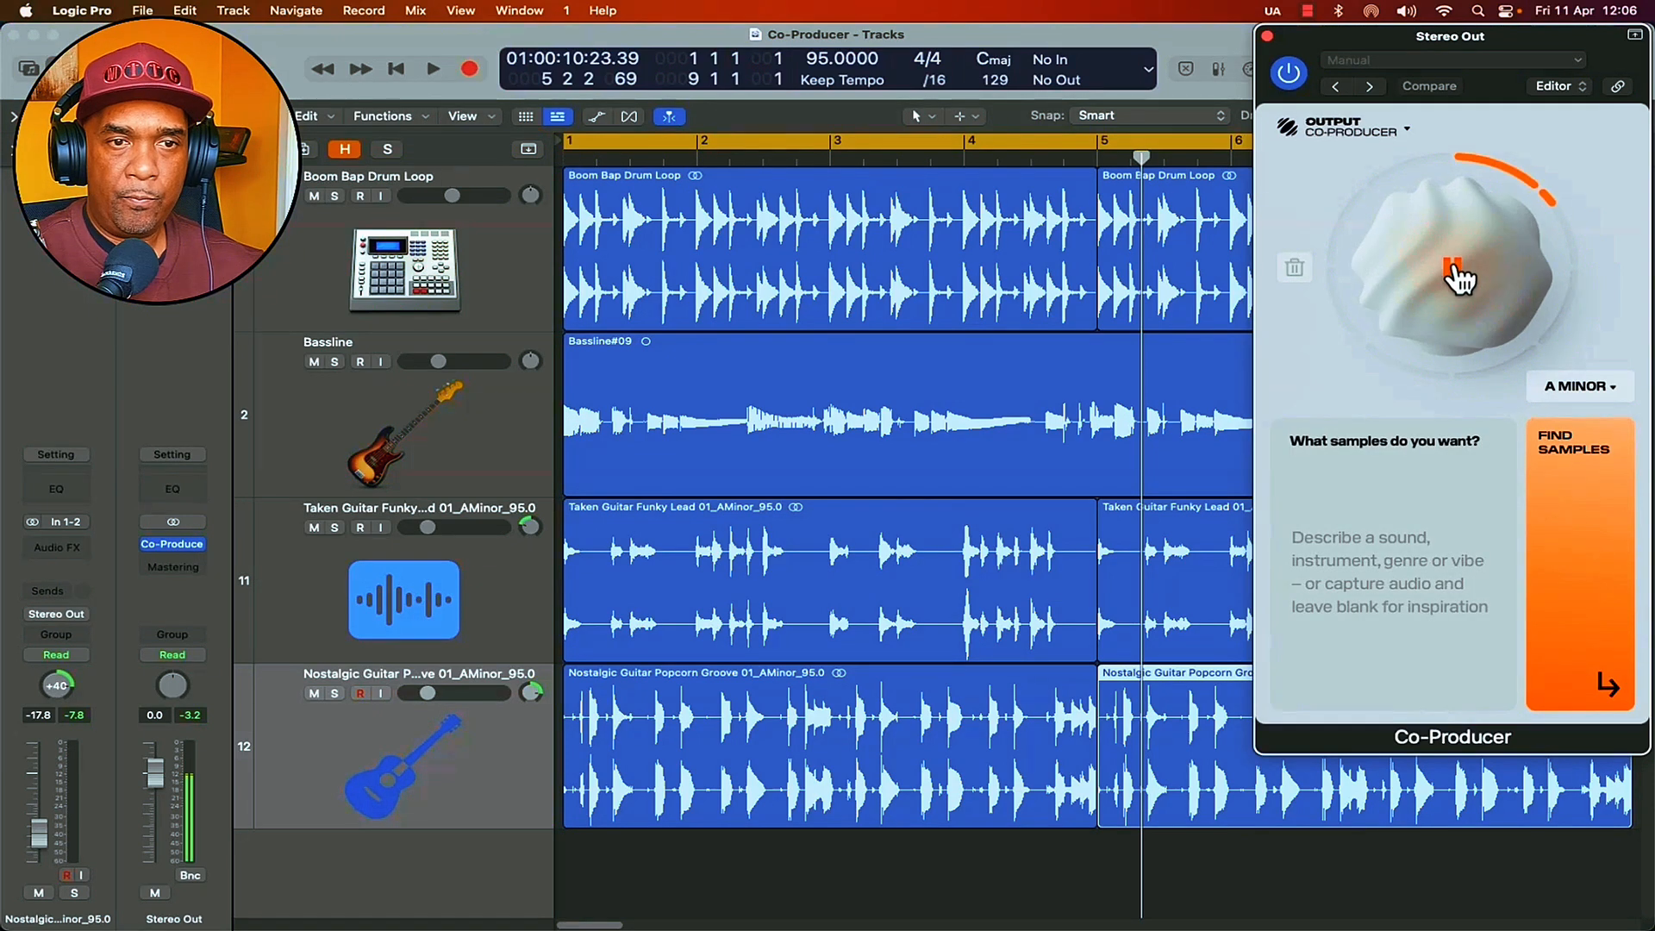
click(1456, 274)
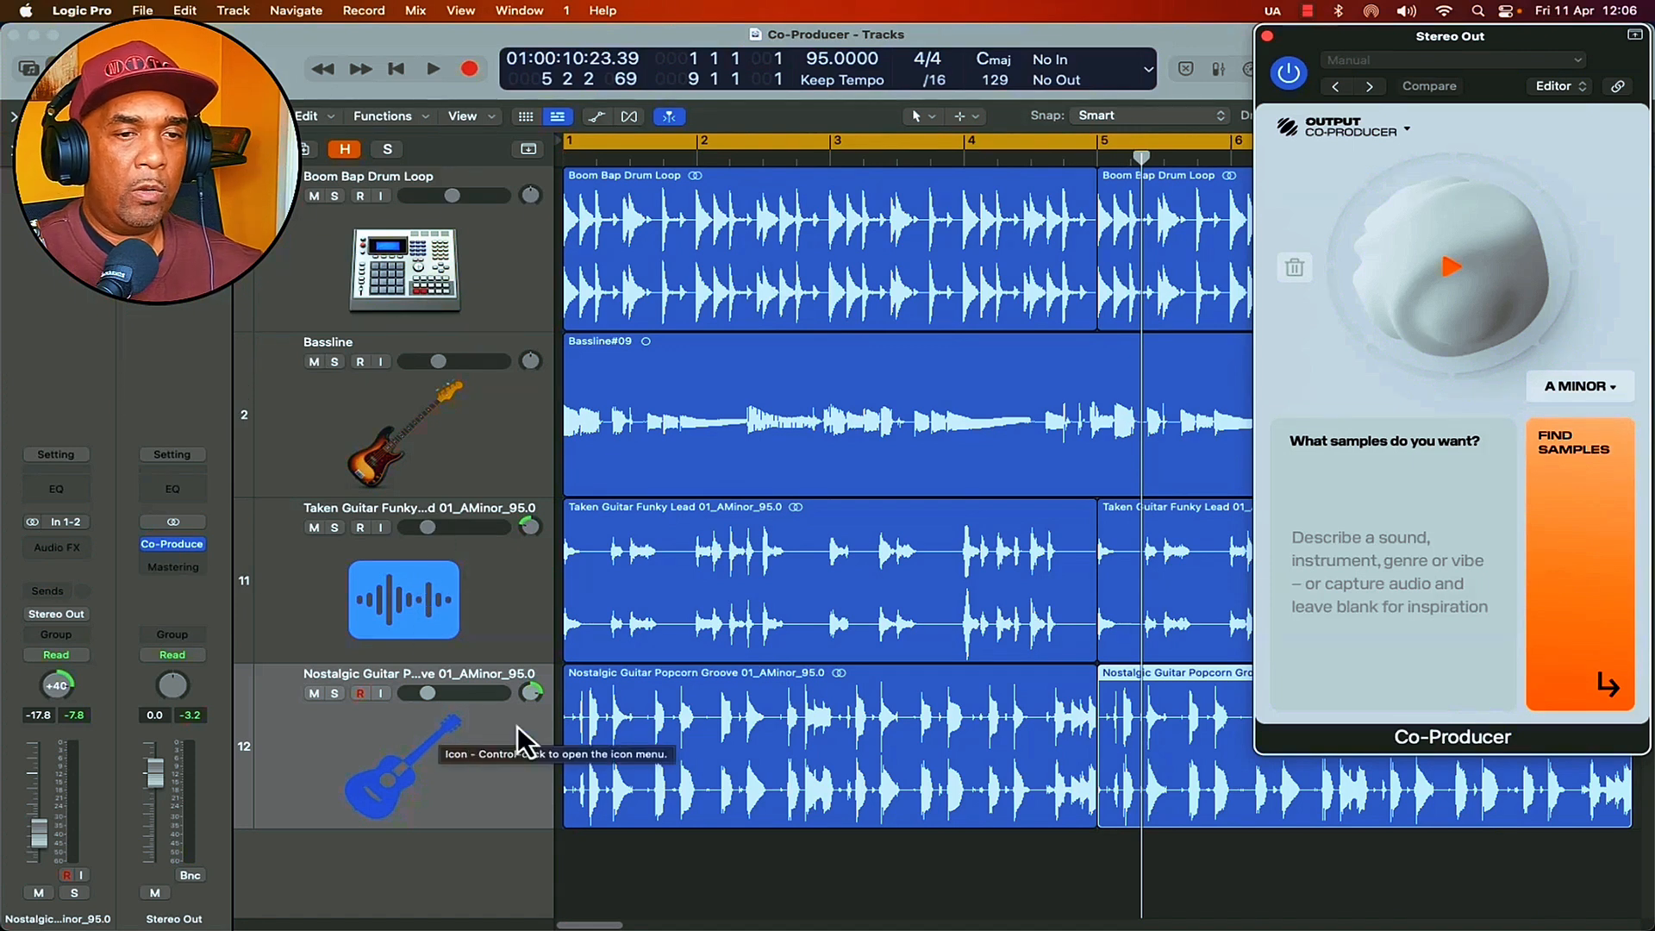
Discard the captured audio and capture 8 bars of the song with both guitar parts included
click(1301, 272)
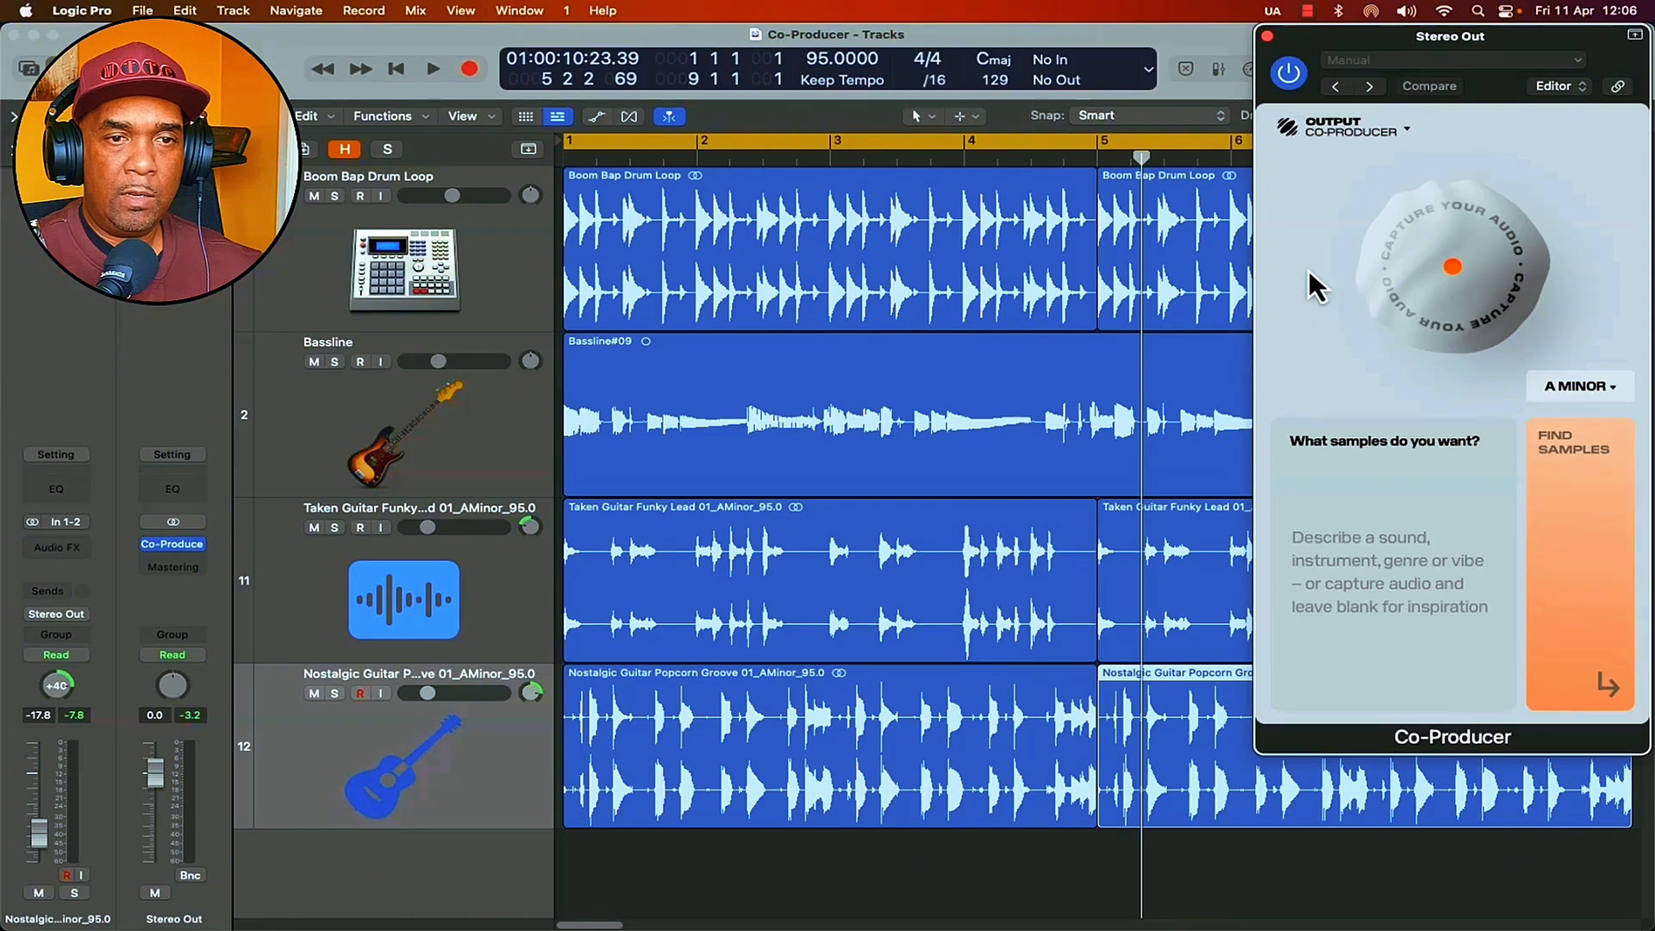
click(1440, 256)
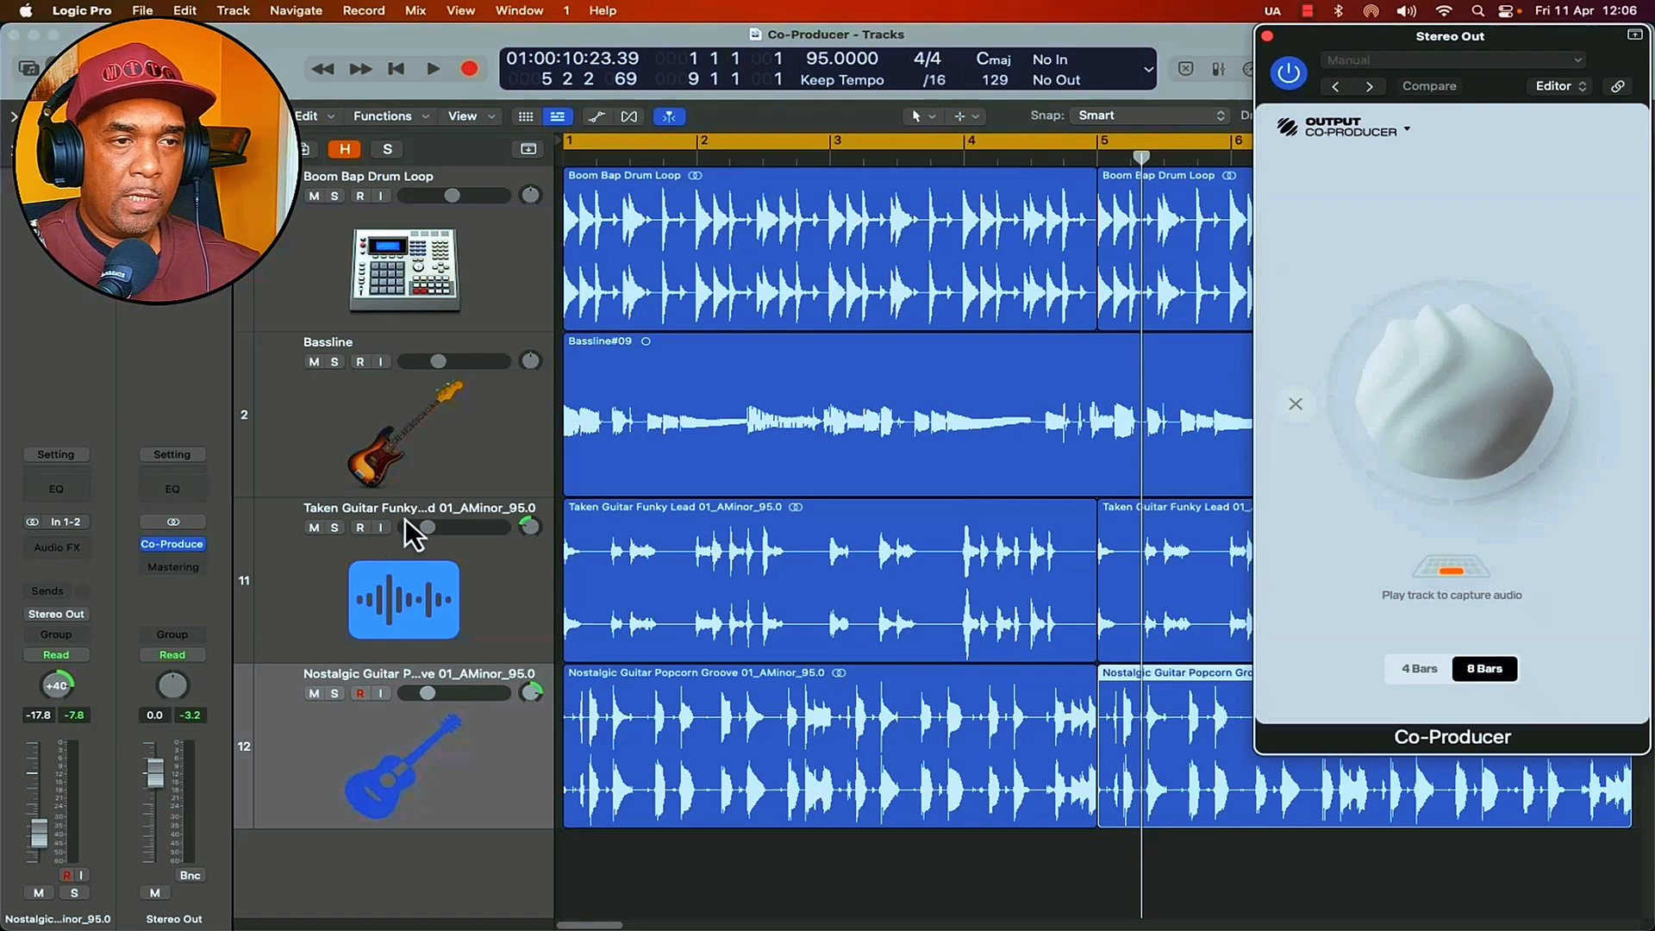
key(space)
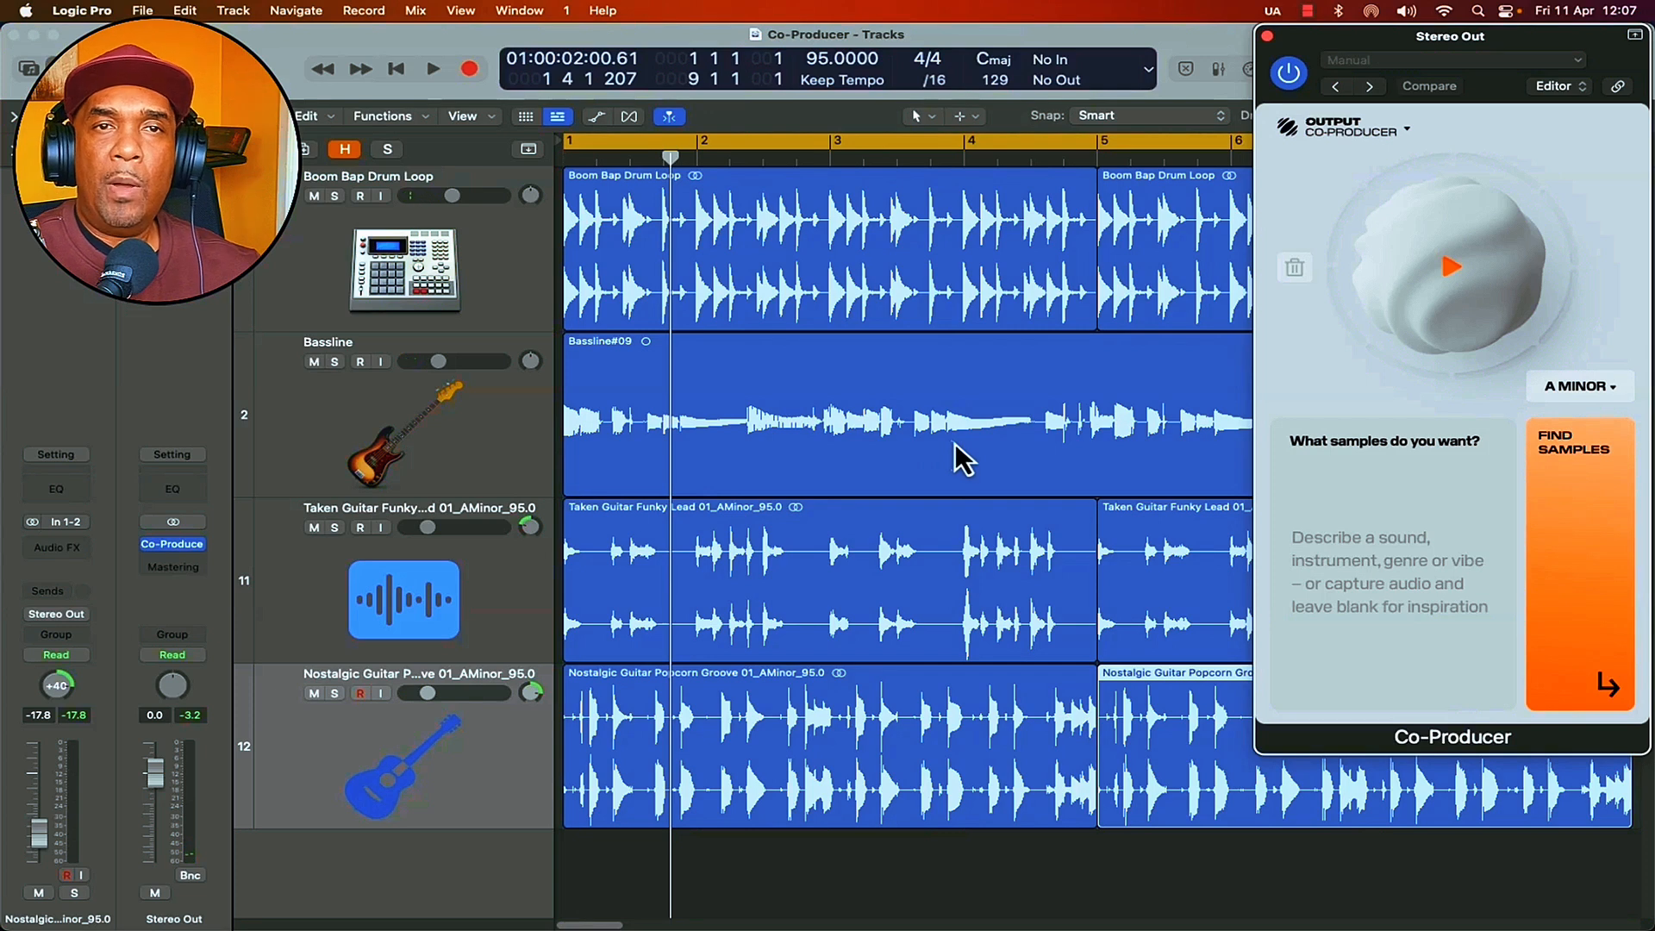
Search for samples matching "electric piano, laidback, soulful vibe" in A minor
click(1368, 528)
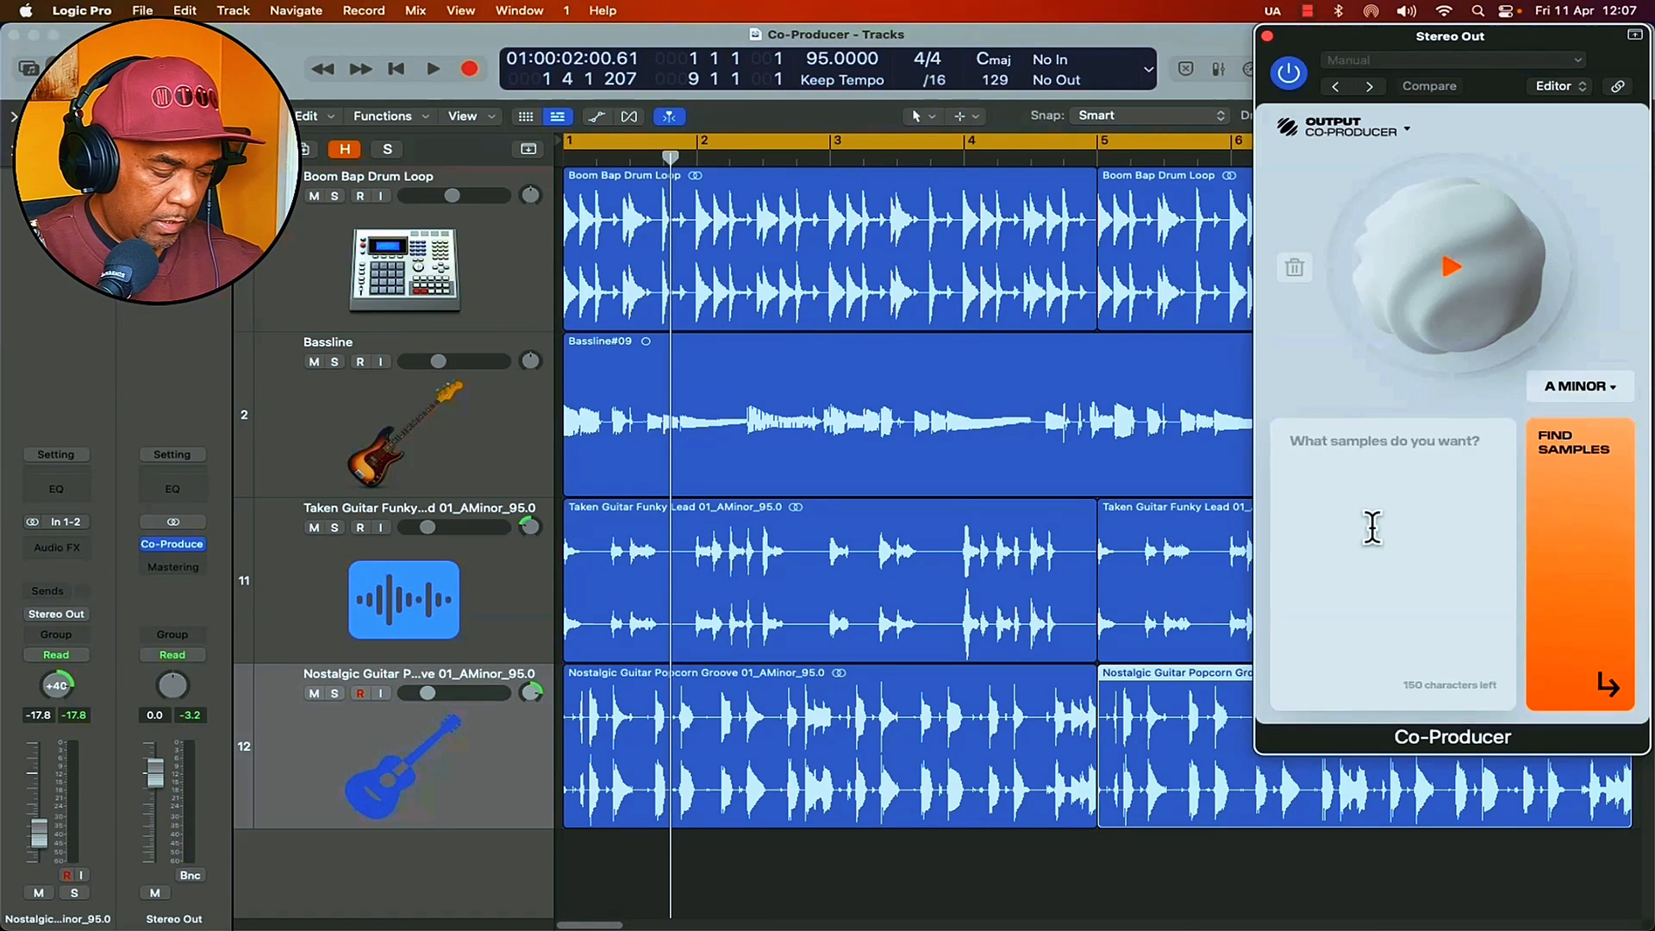
text(electric piano, lai)
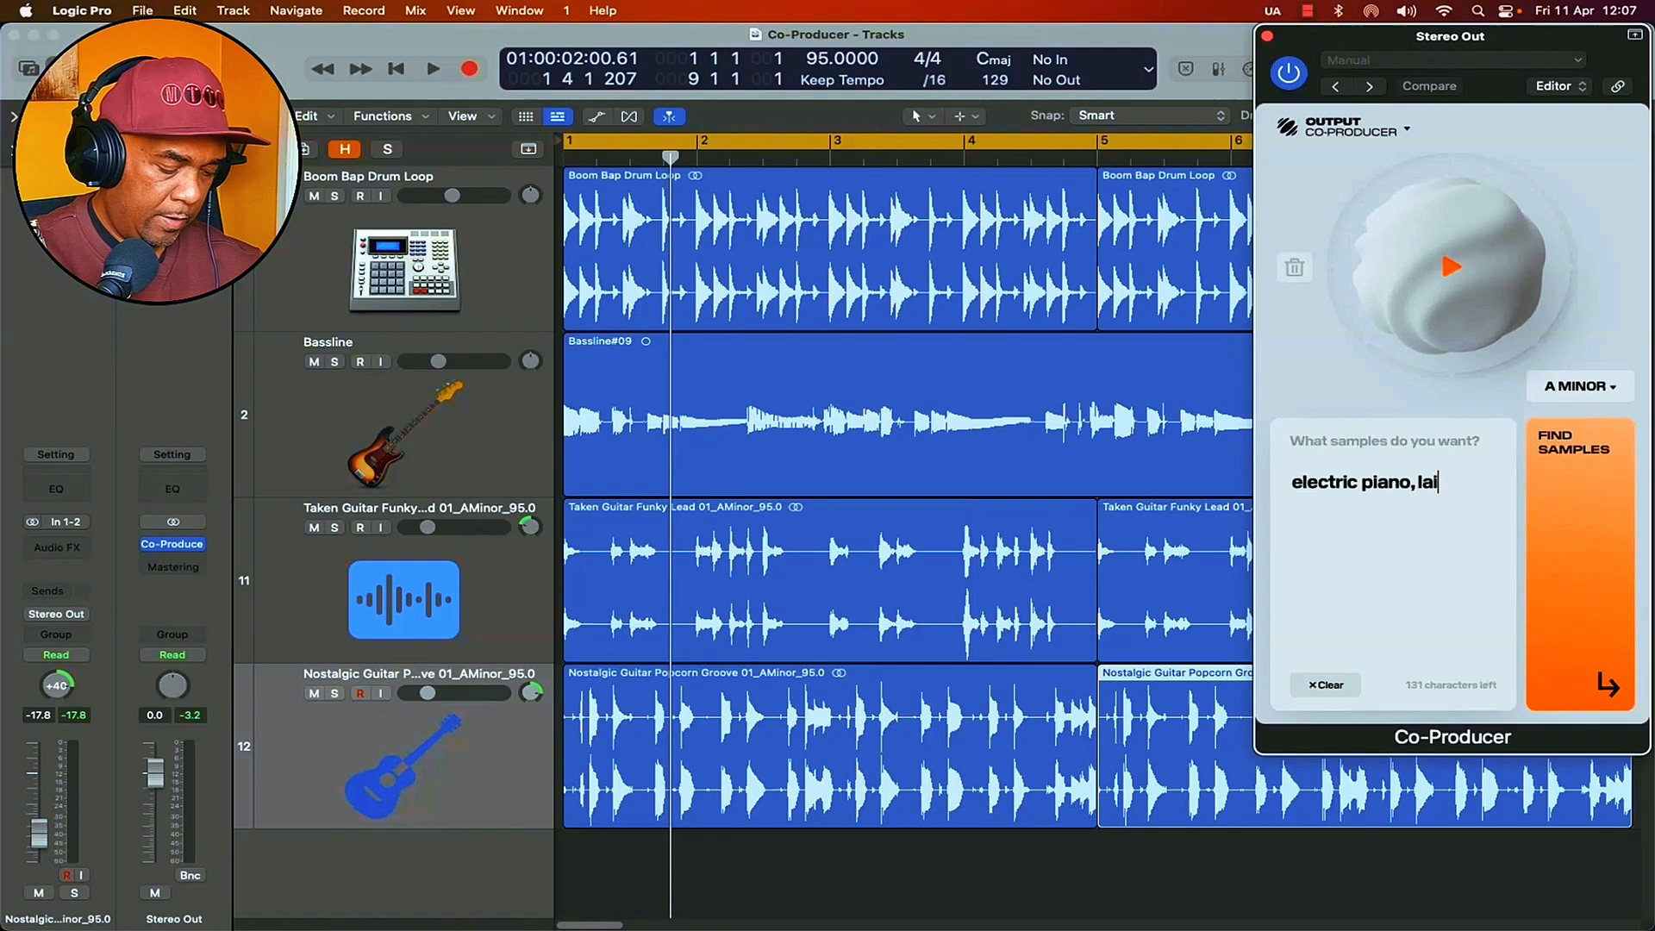
text(dback, )
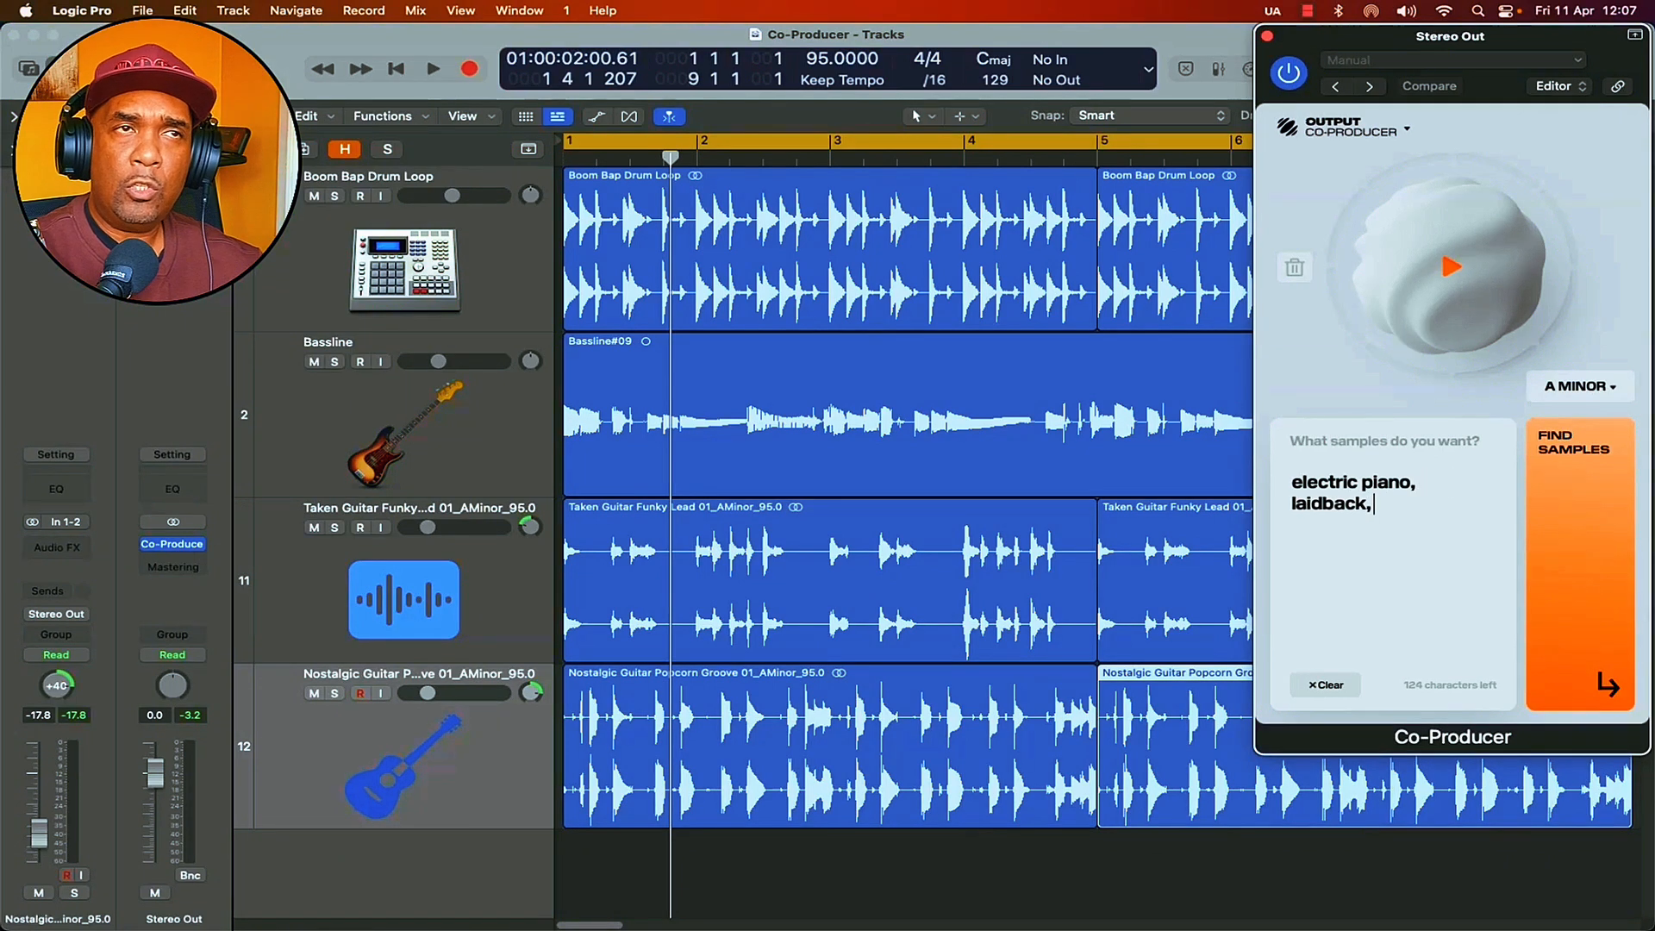
text(soulful vibe)
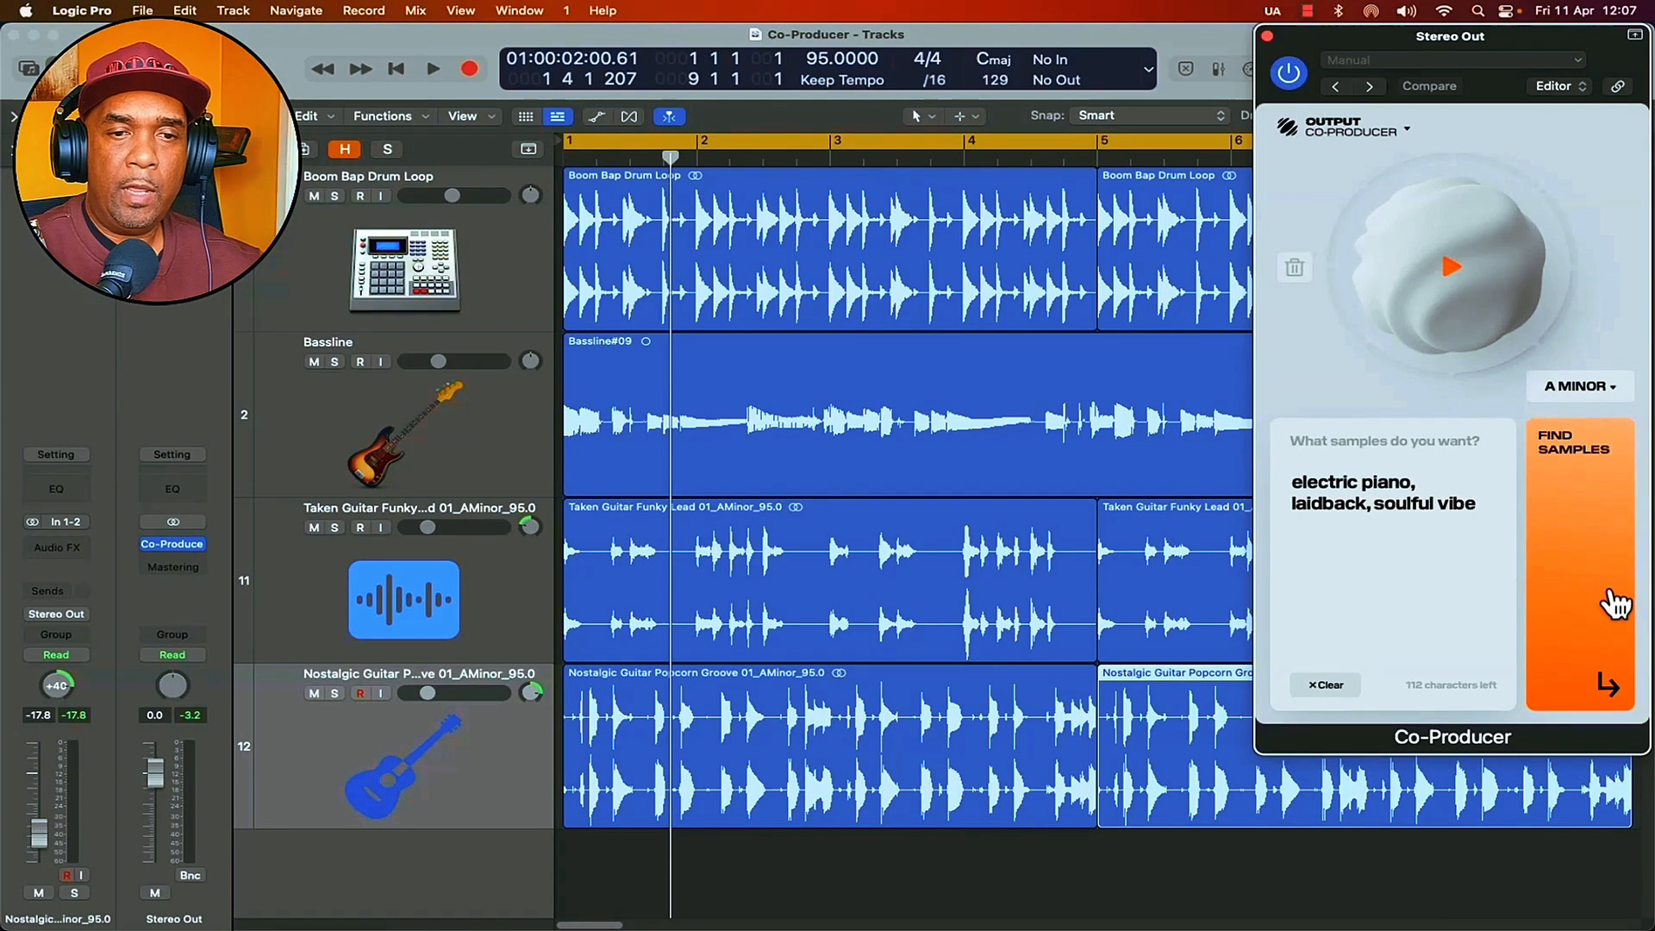
click(1608, 575)
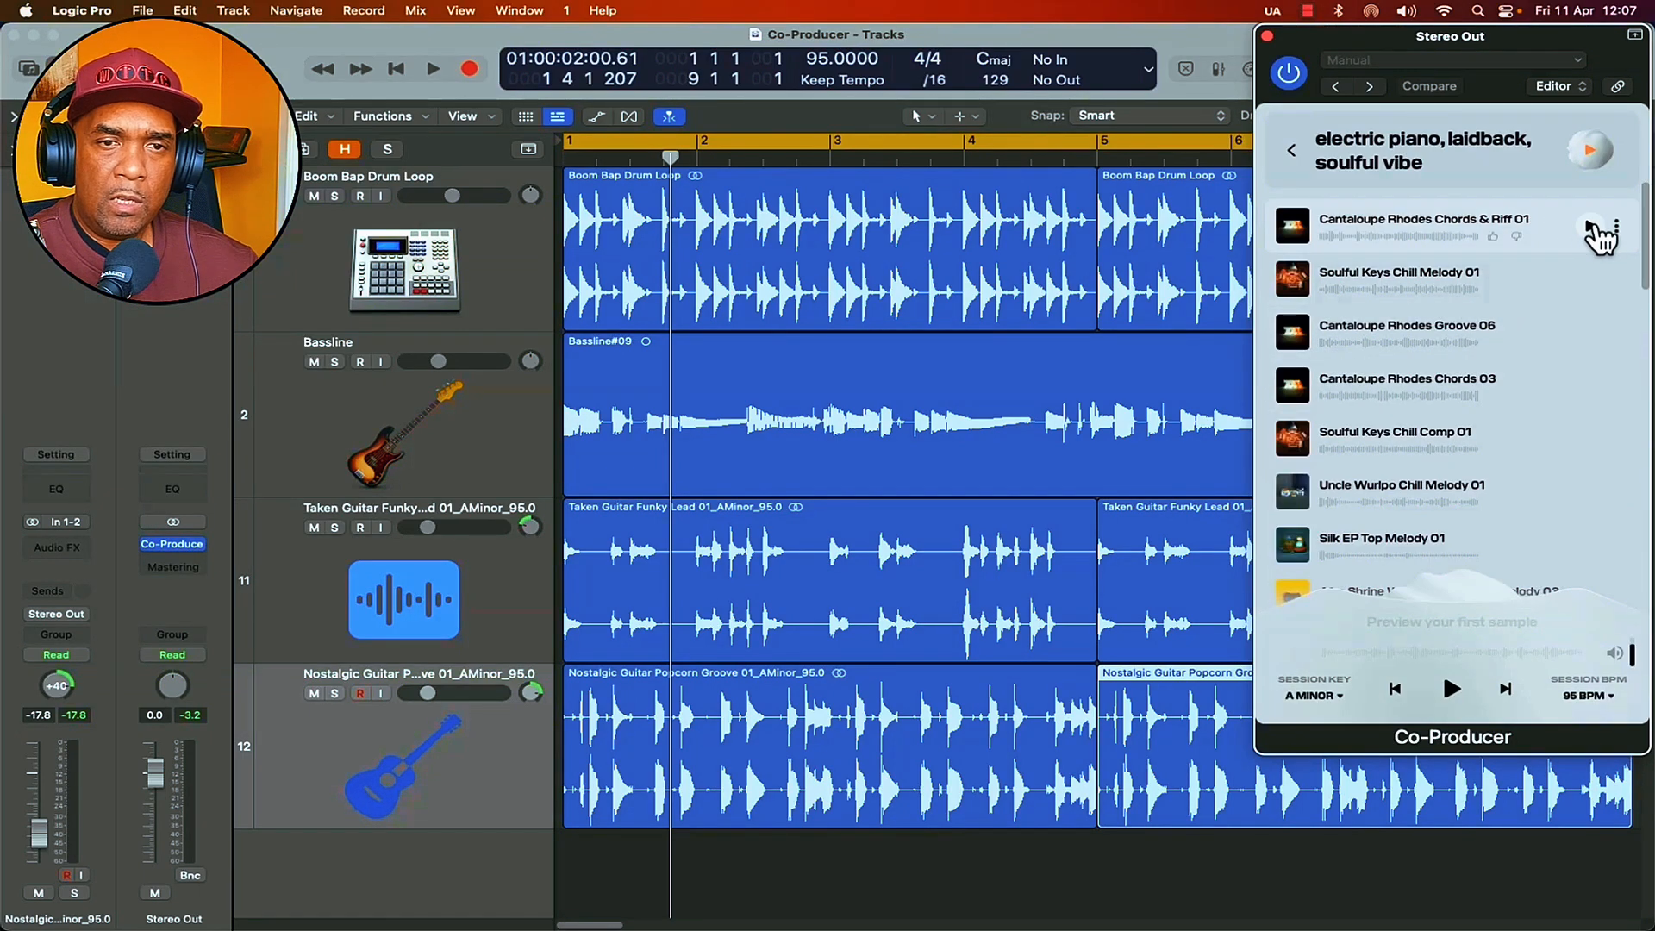
Audition the electric piano samples with the song, starting with Cantaloupe Rhodes Chords & Riff 01
click(1593, 225)
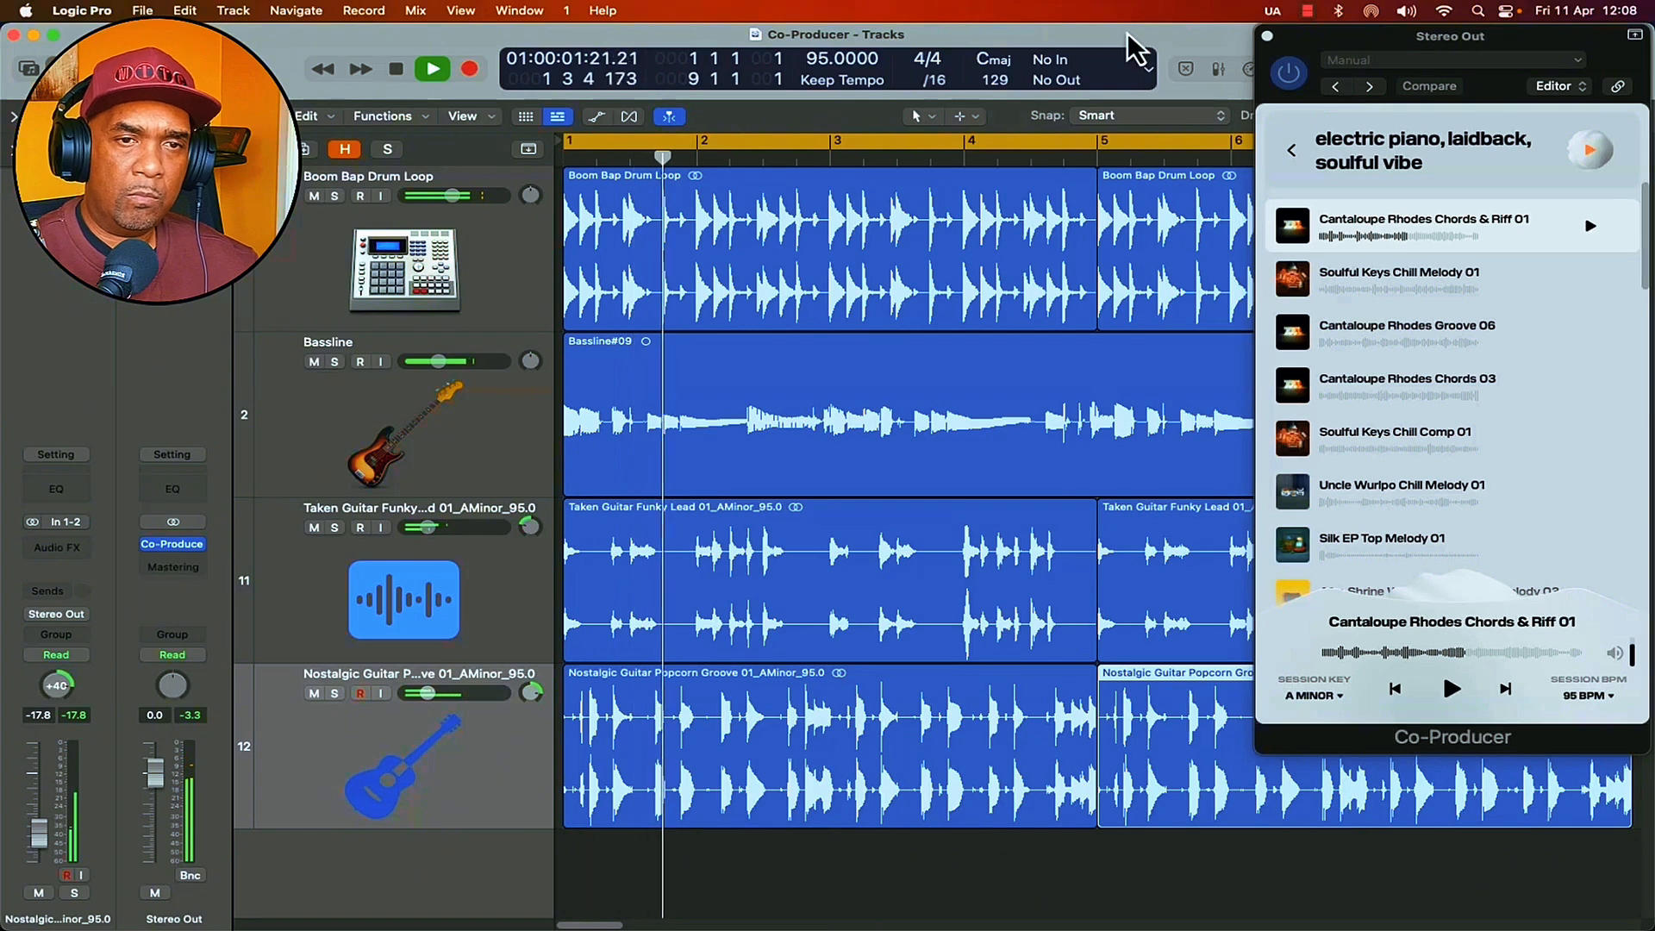
click(1594, 229)
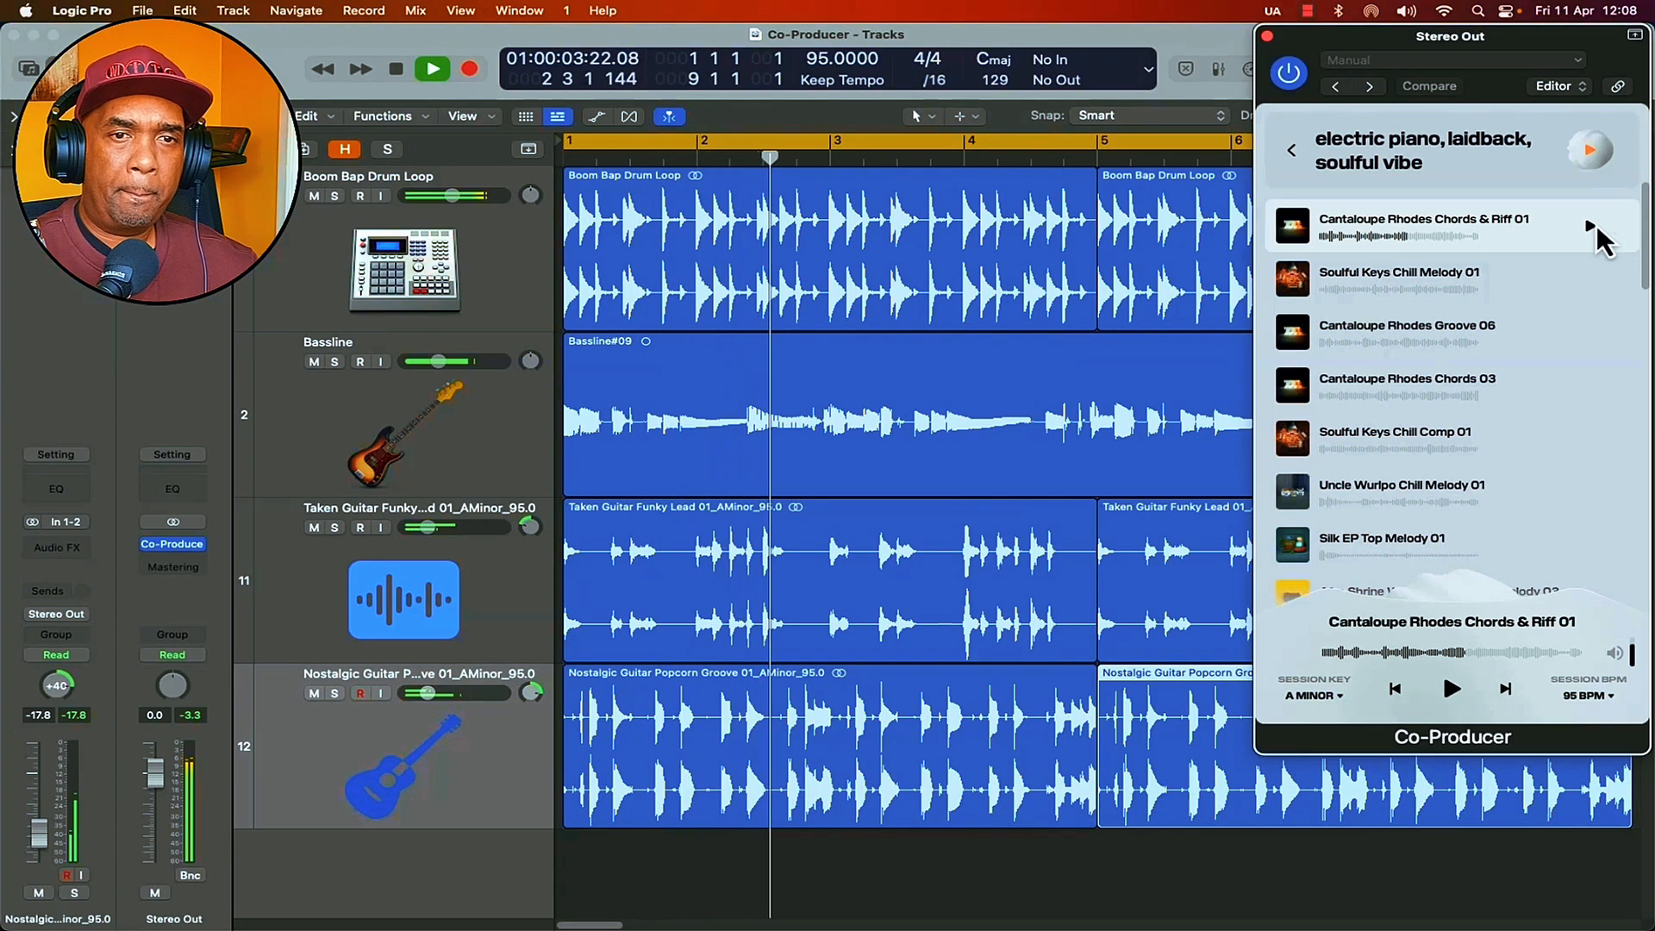
click(1590, 228)
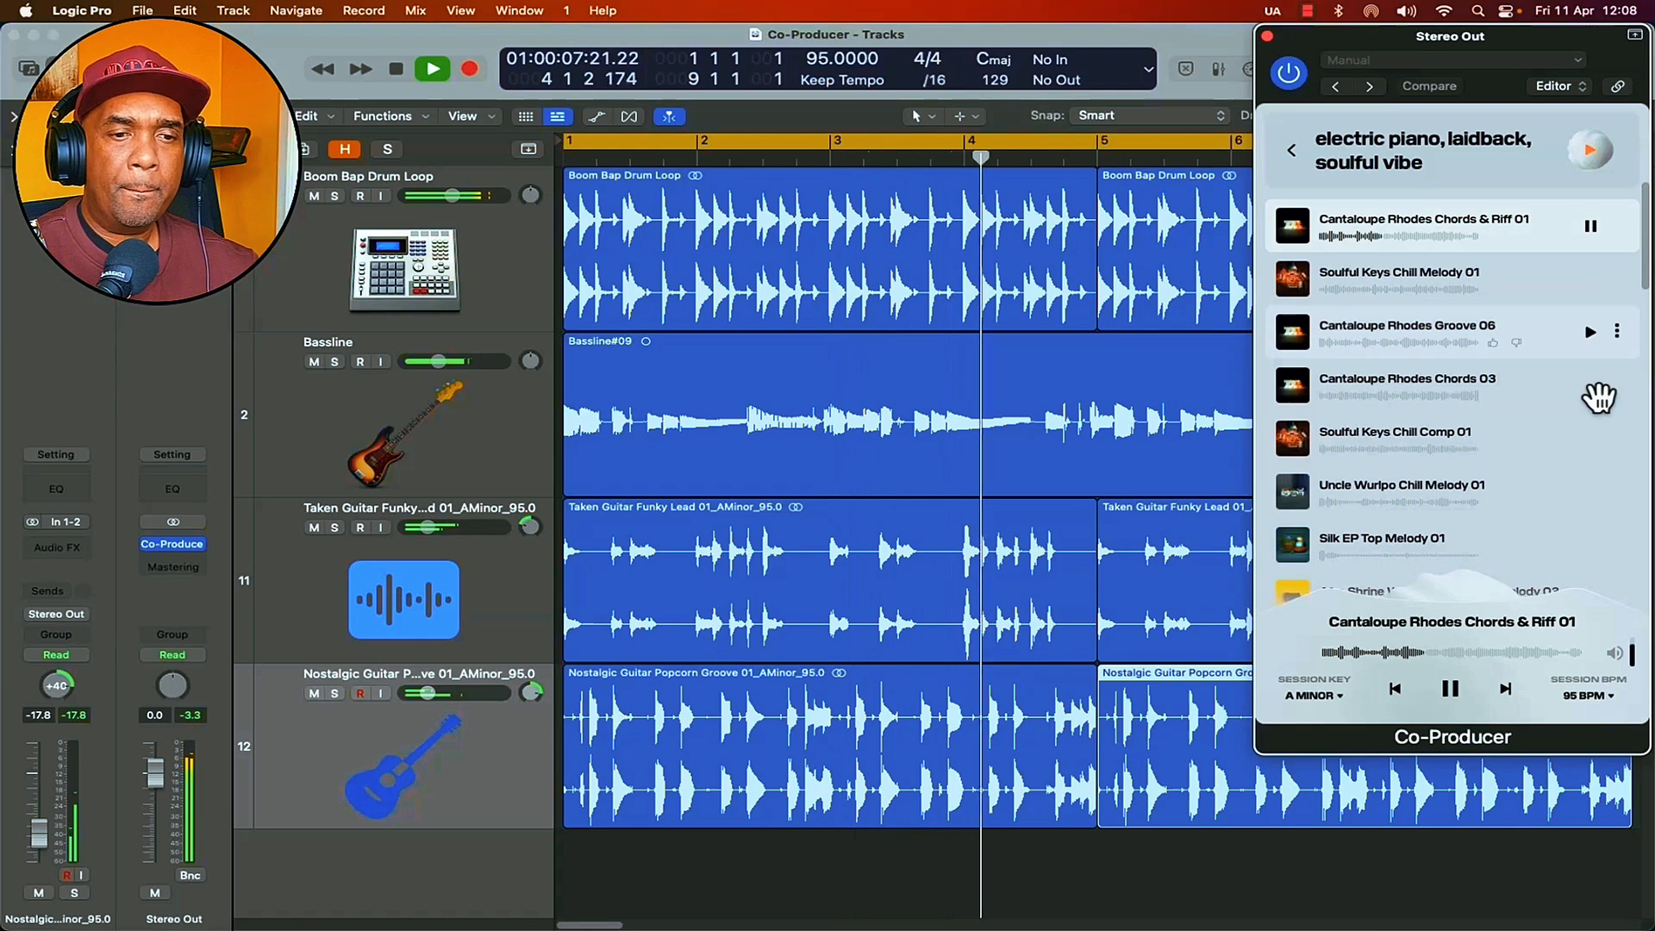
mouse_move(1596, 398)
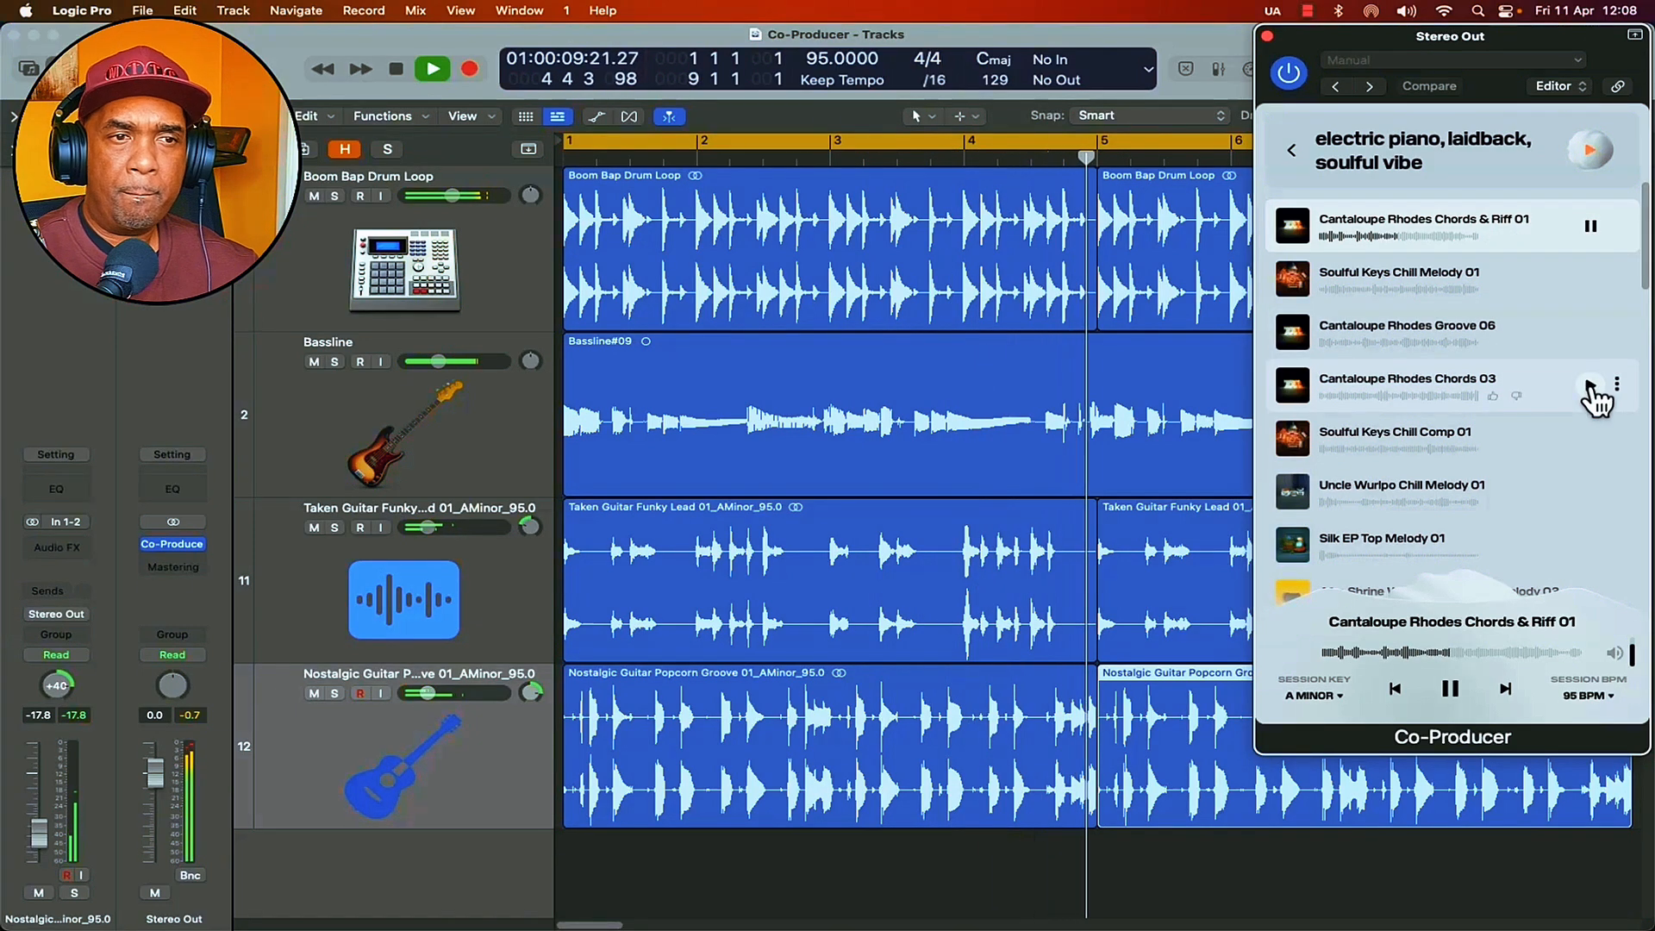
mouse_move(1582, 344)
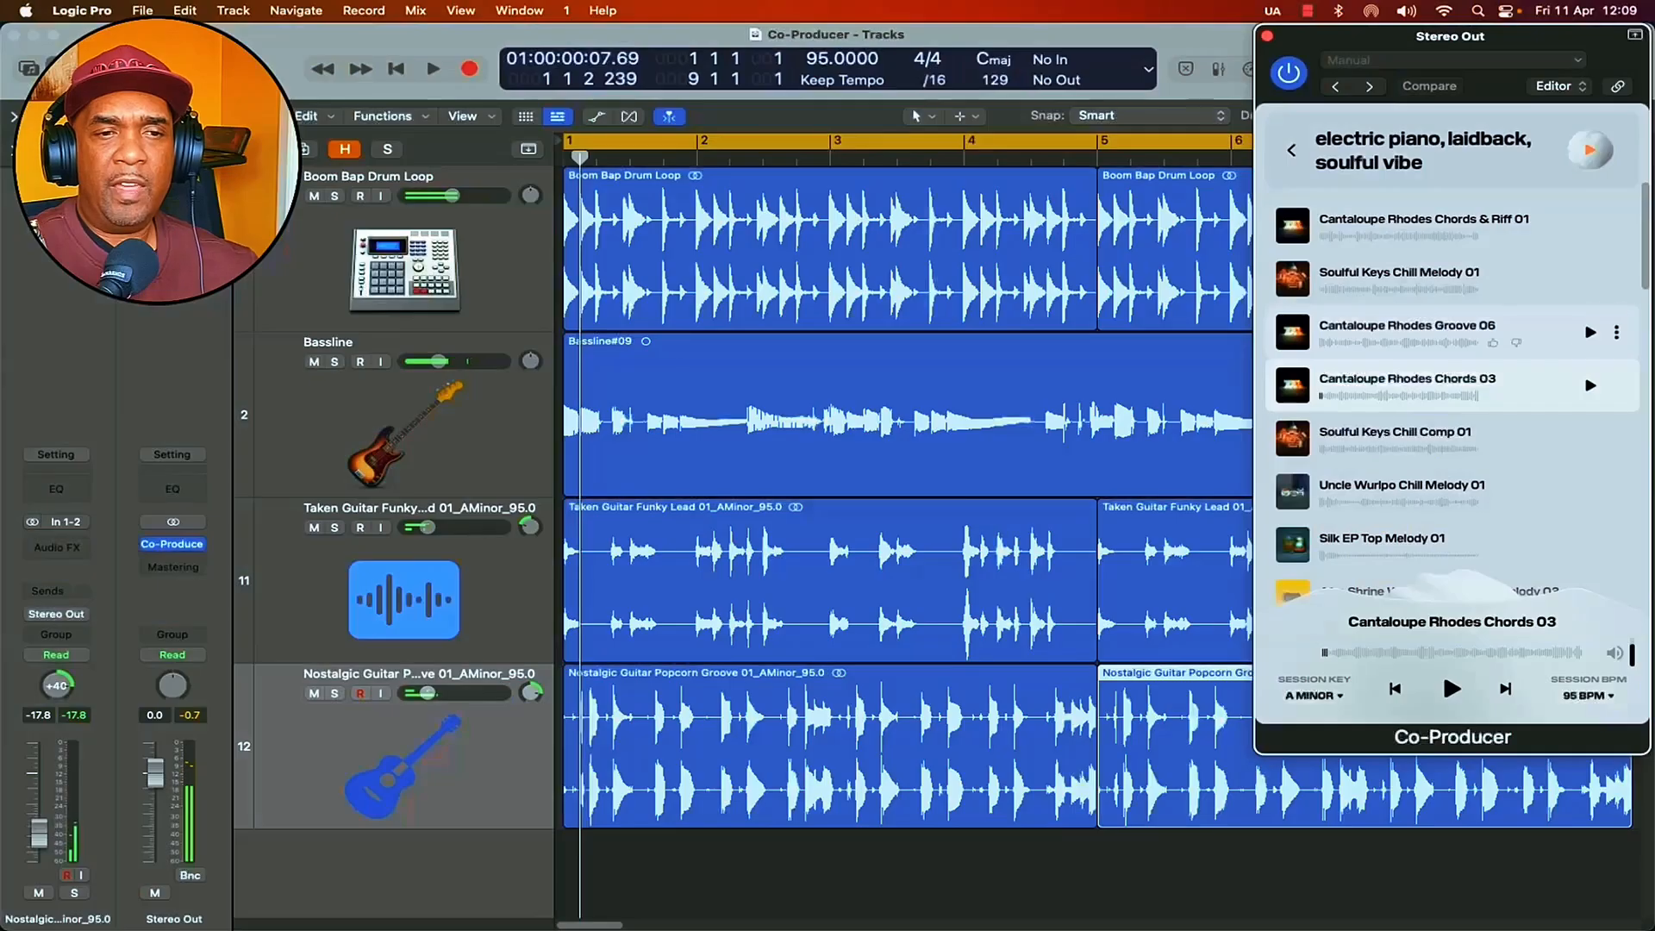
Add the Cantaloupe Rhodes Chords 03 sample on a new track and align its region to bar 1
drag(1293, 387, 683, 879)
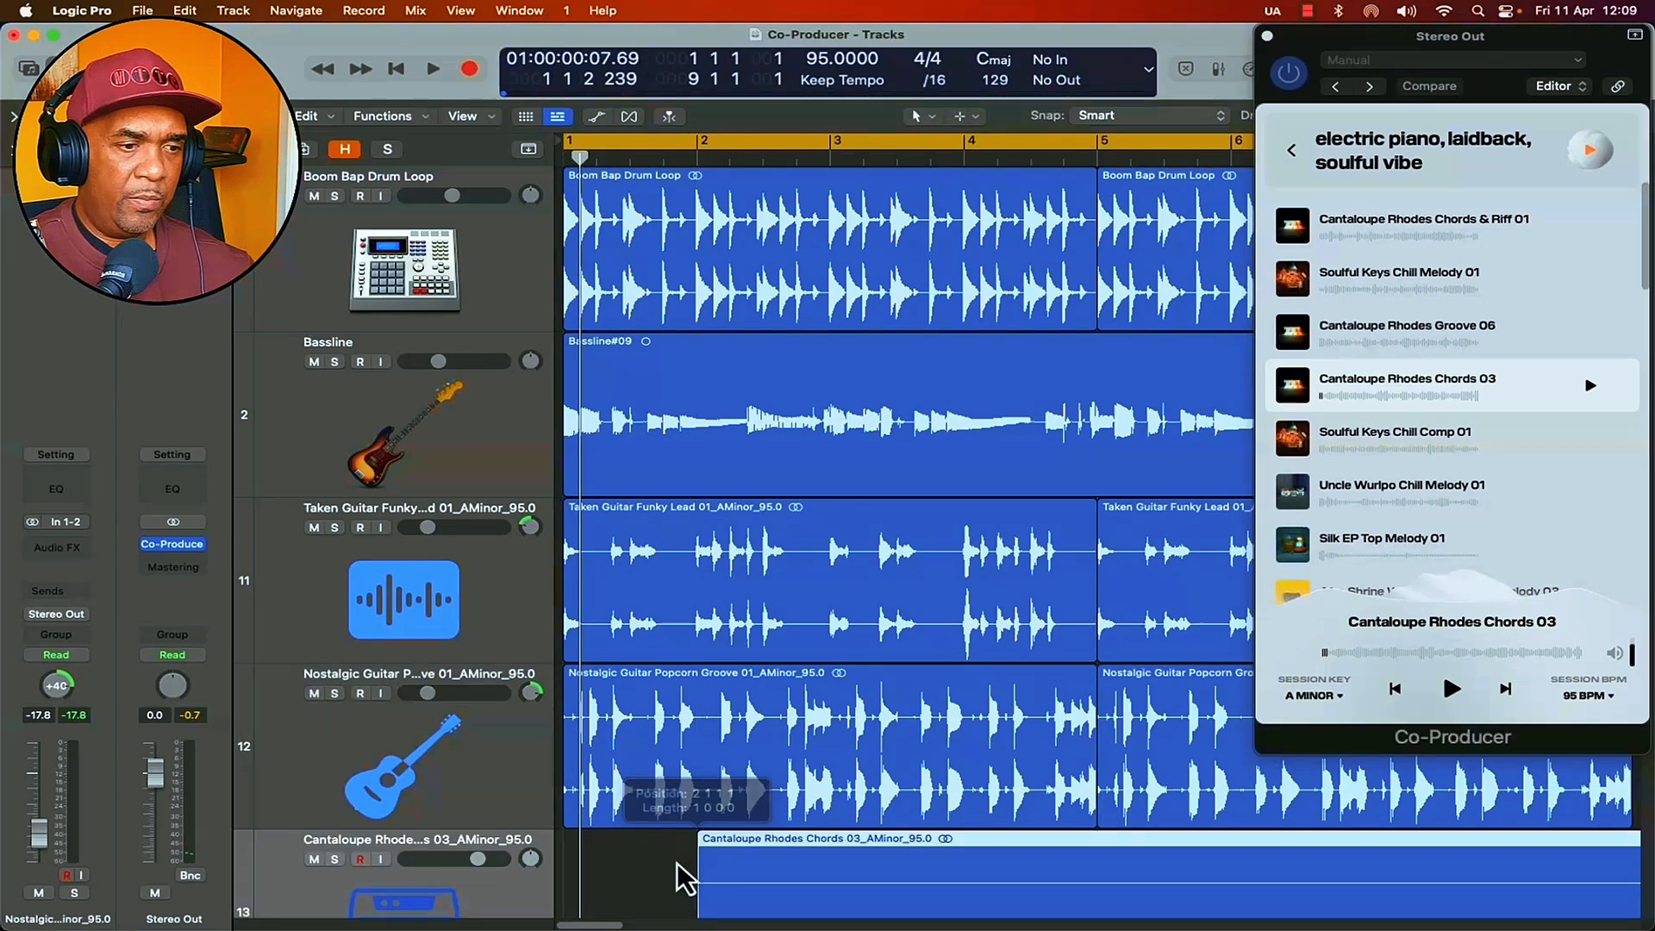
drag(862, 787, 727, 793)
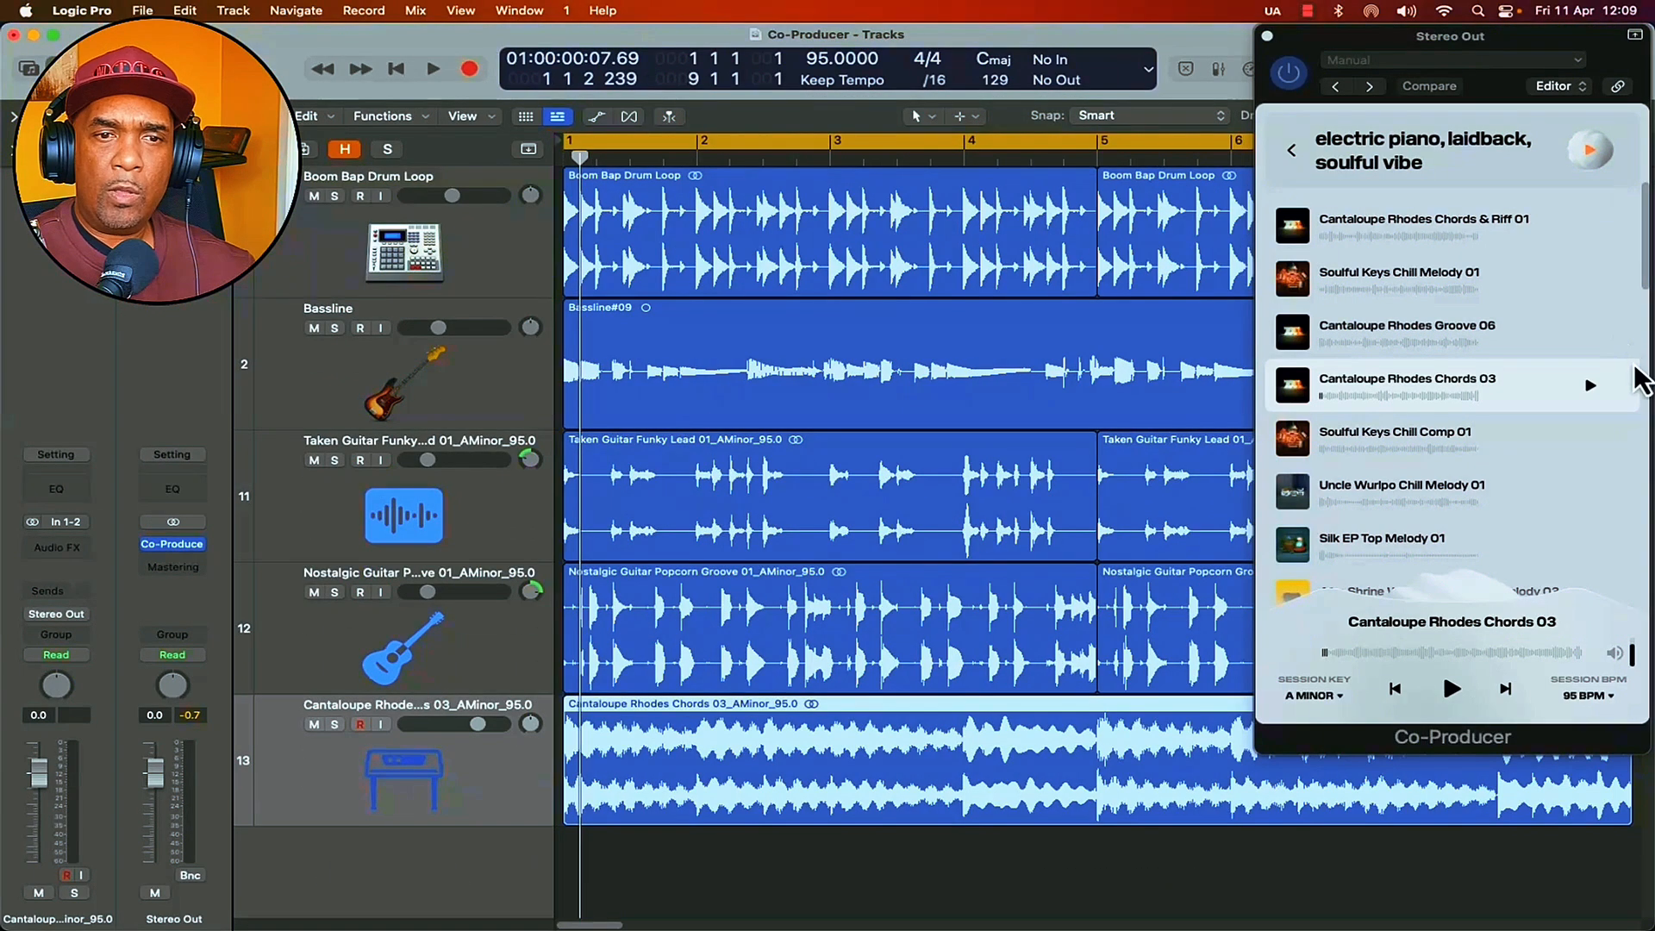
Move the plug-in window clear of the last bars and open the options of the Cantaloupe Rhodes Chords 03 sample
click(1638, 380)
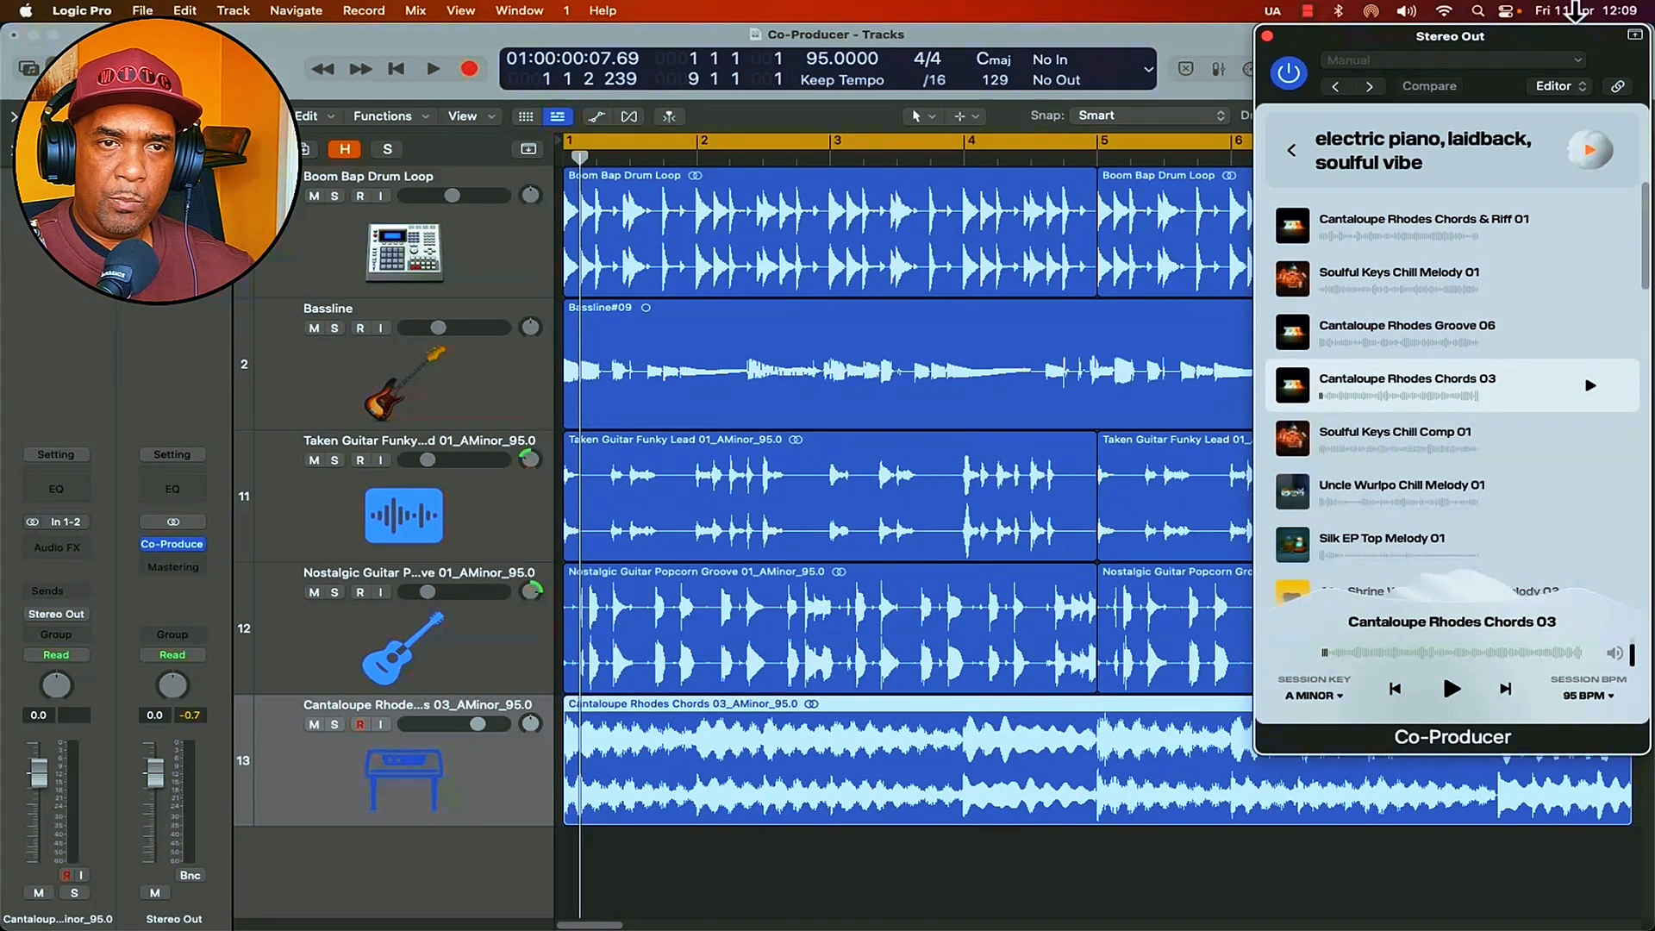
drag(1570, 38, 1334, 40)
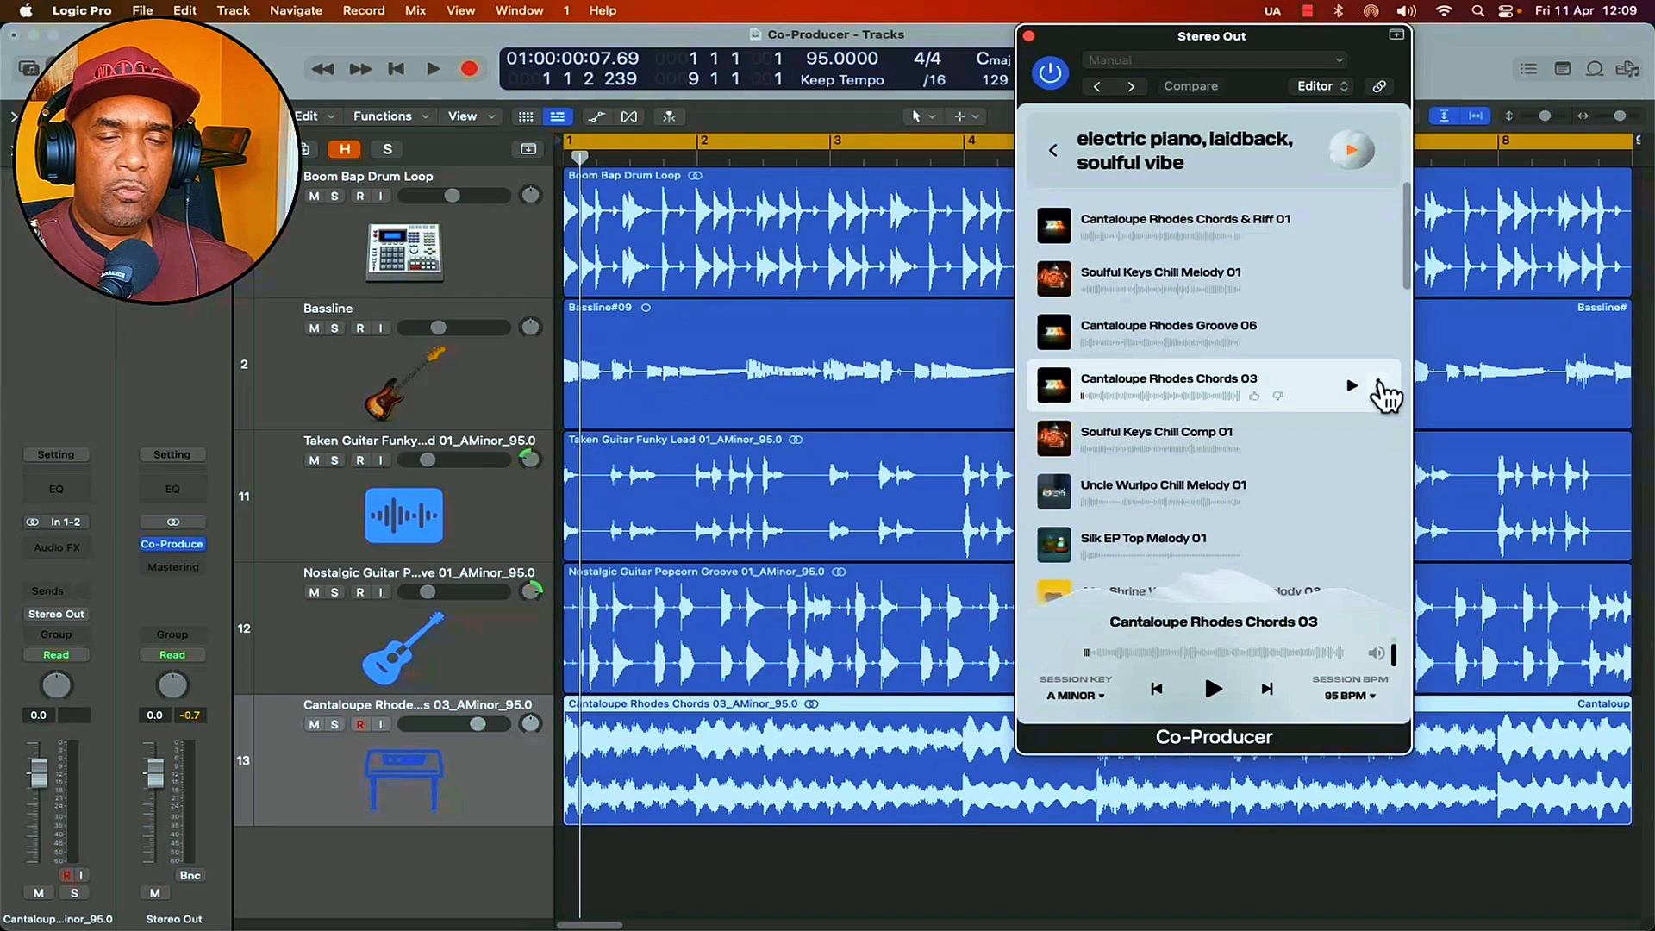
click(1381, 389)
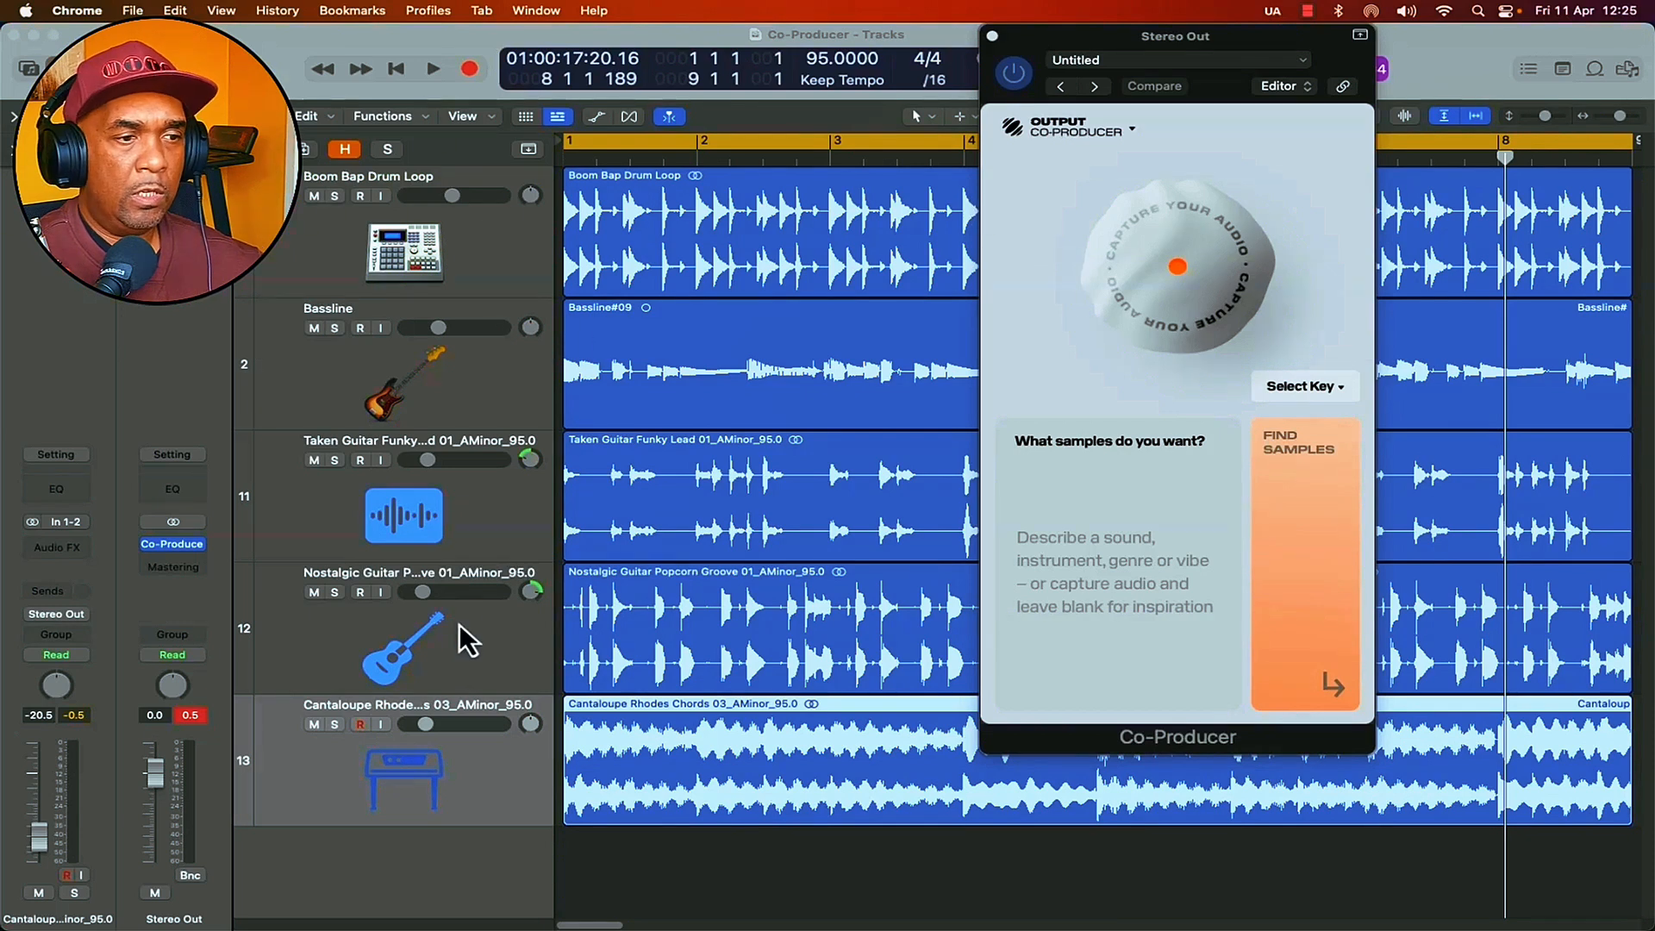
Capture 4 bars of the song, including the electric piano, in the empty Co-Producer plug-in
click(1177, 271)
click(1181, 272)
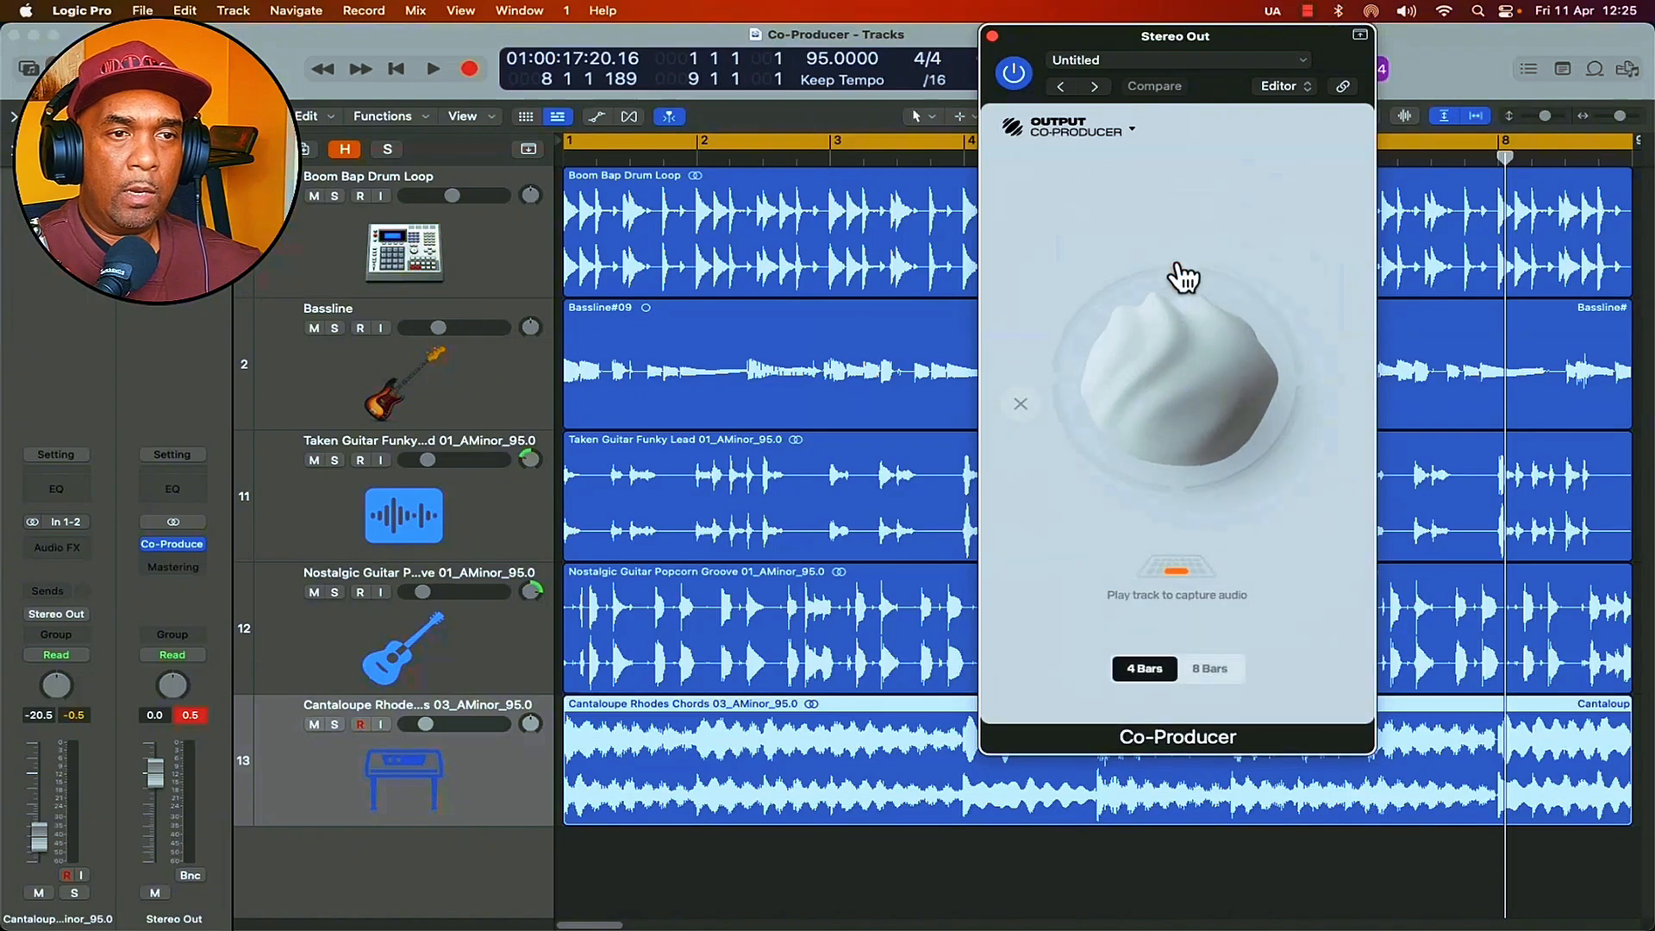
key(space)
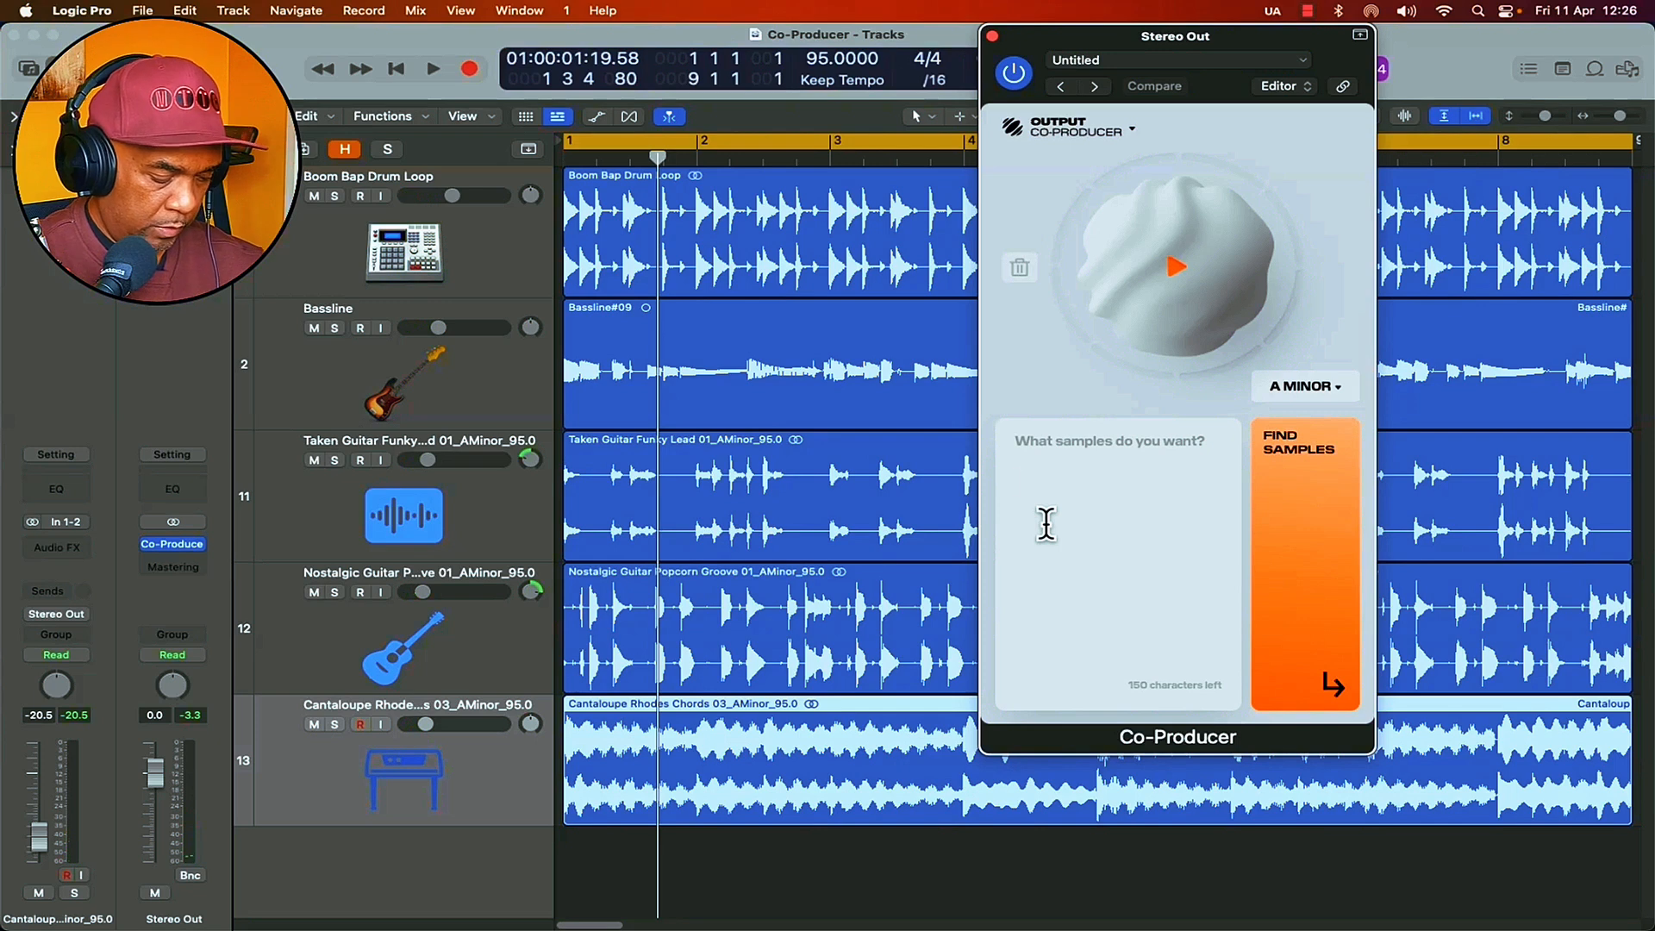
Search for samples matching "female vocals, laidback, soulful" in A minor
click(1046, 523)
text(voc)
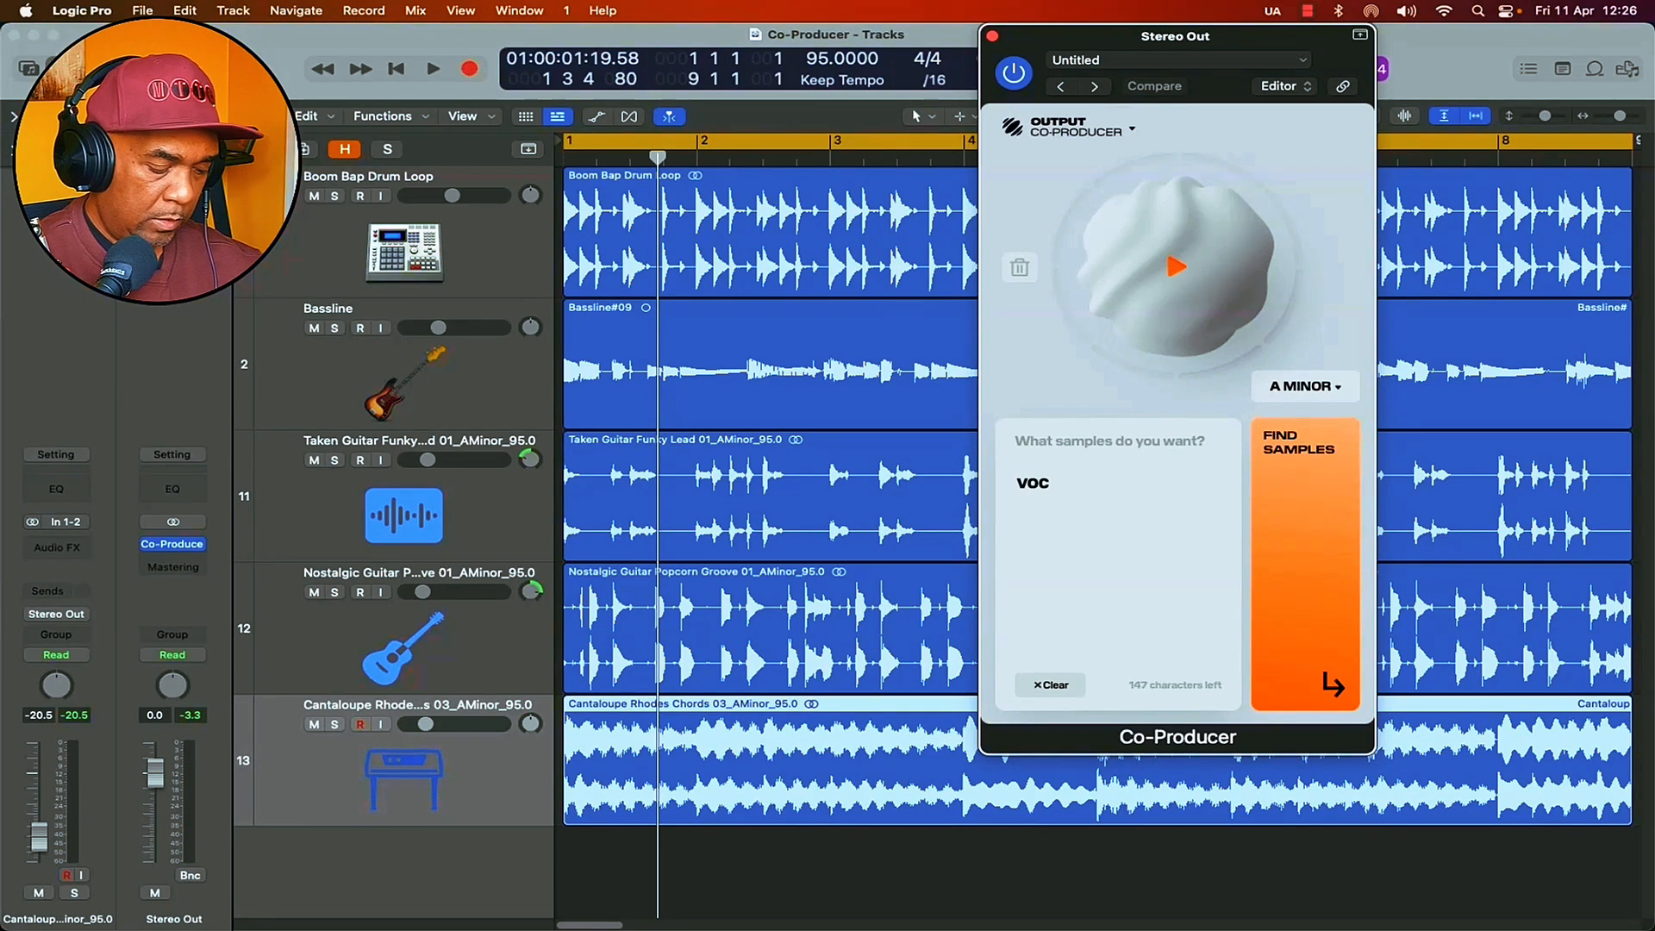
text(al)
text(s)
click(1017, 482)
text(female vocals)
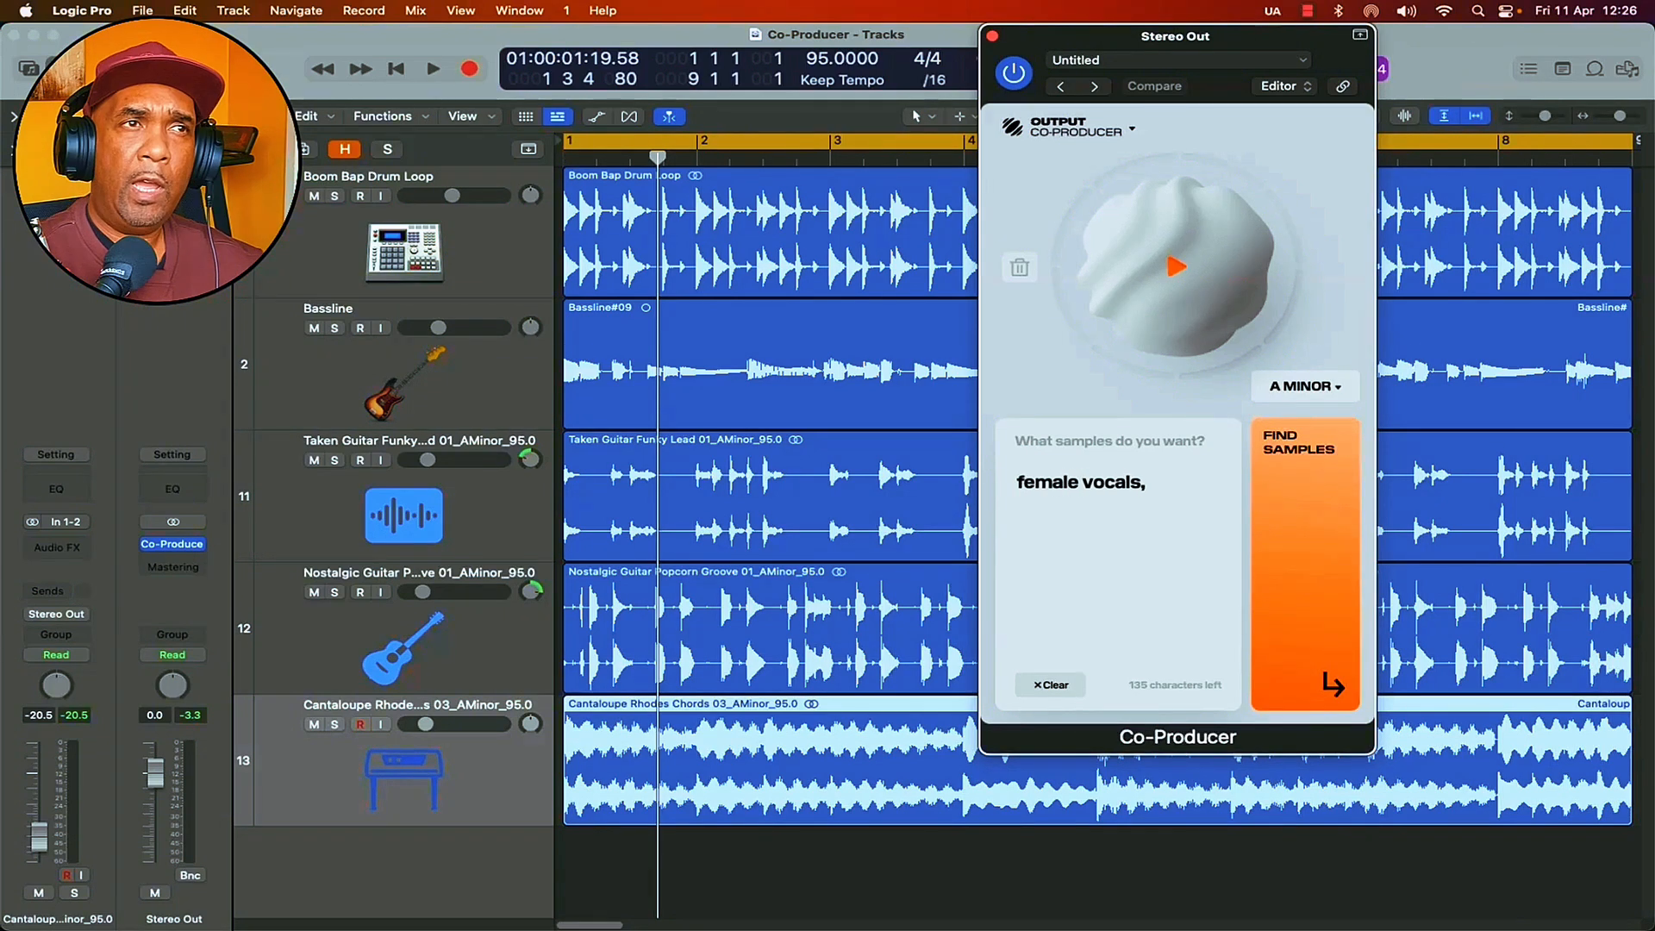
text(, laidback)
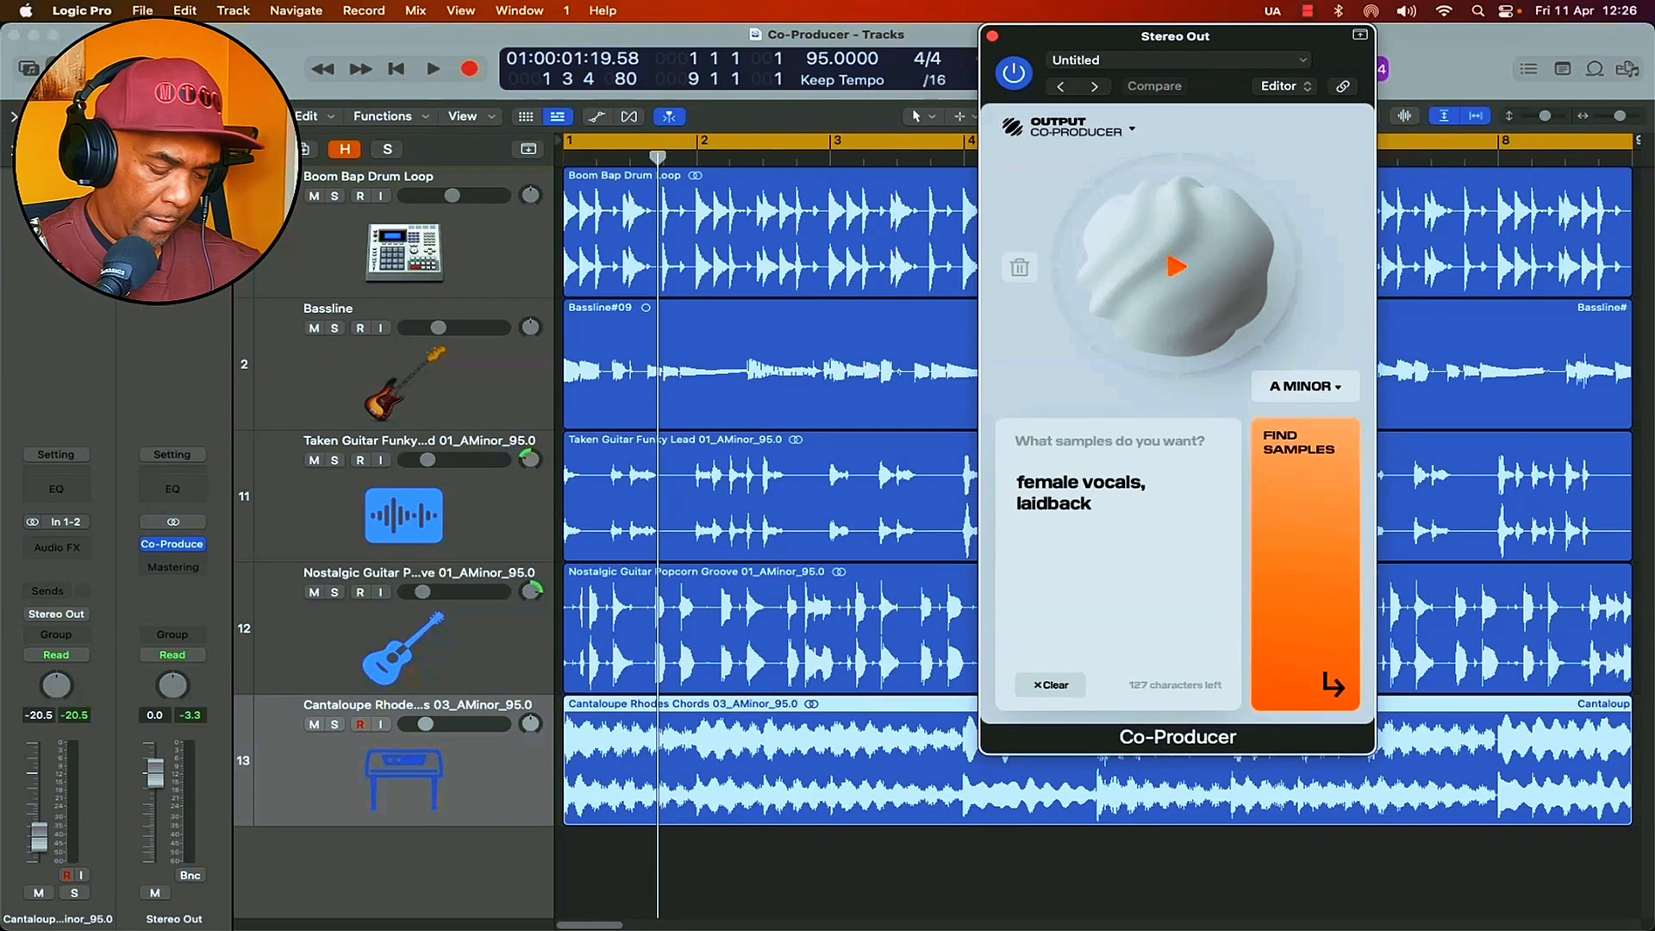
text(, soulful)
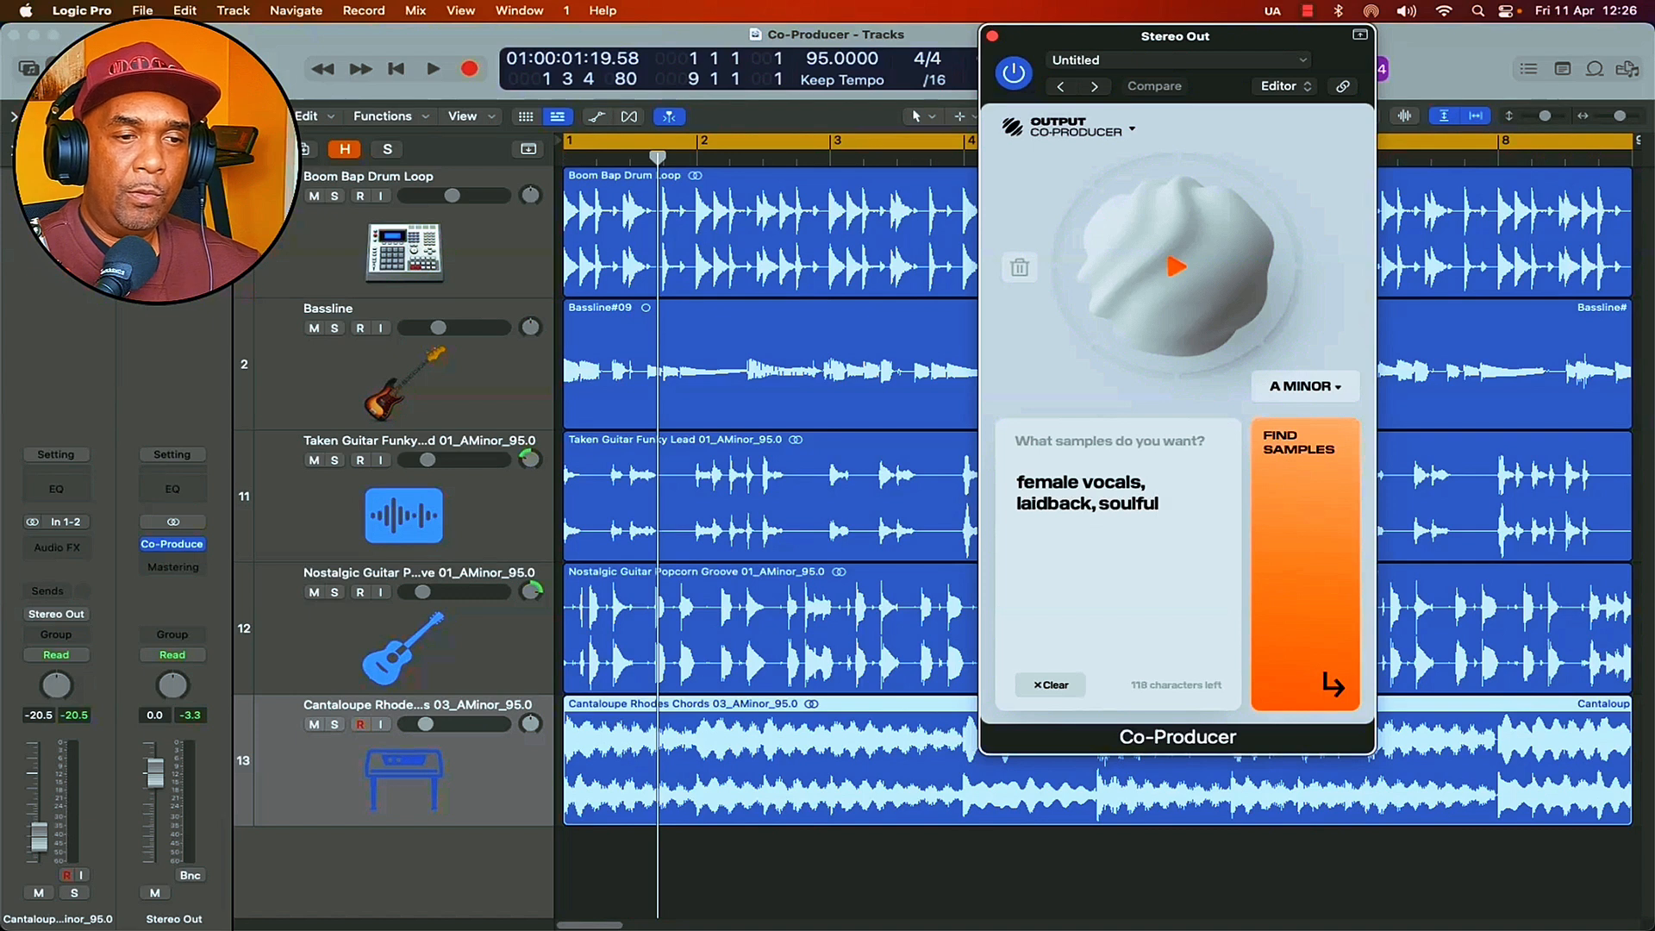
click(1299, 584)
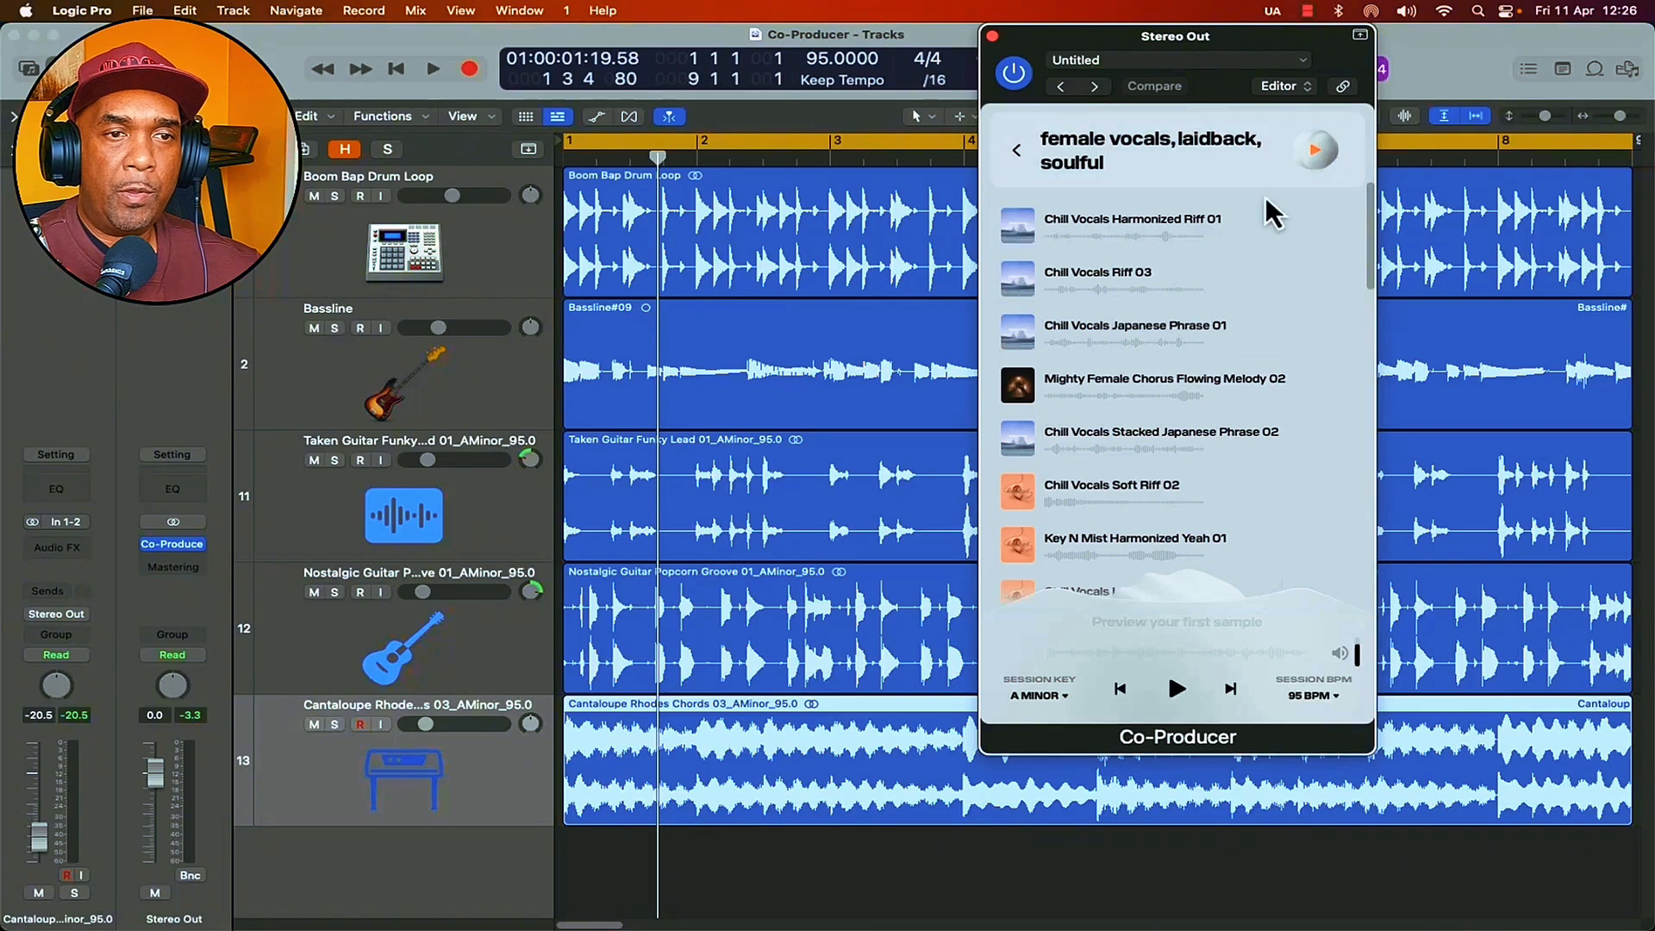
Audition the female vocal results and add the Chill Vocals Stacked Japanese Phrase 02 sample on a new track from bar 1
click(1315, 228)
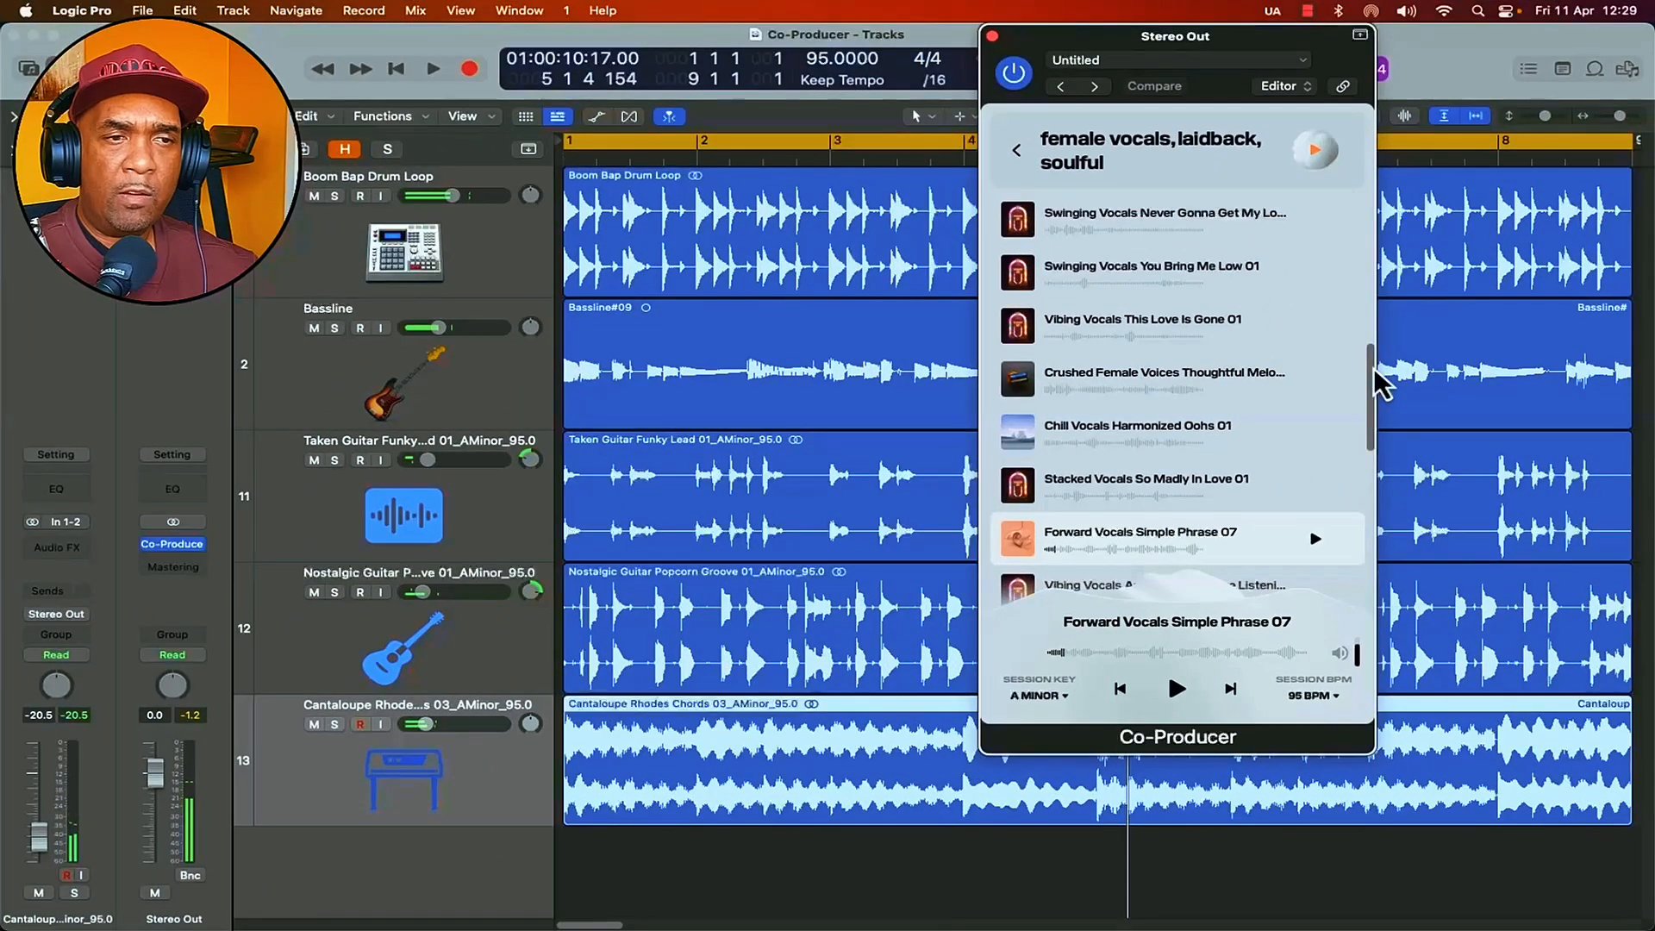
drag(1374, 370, 1367, 192)
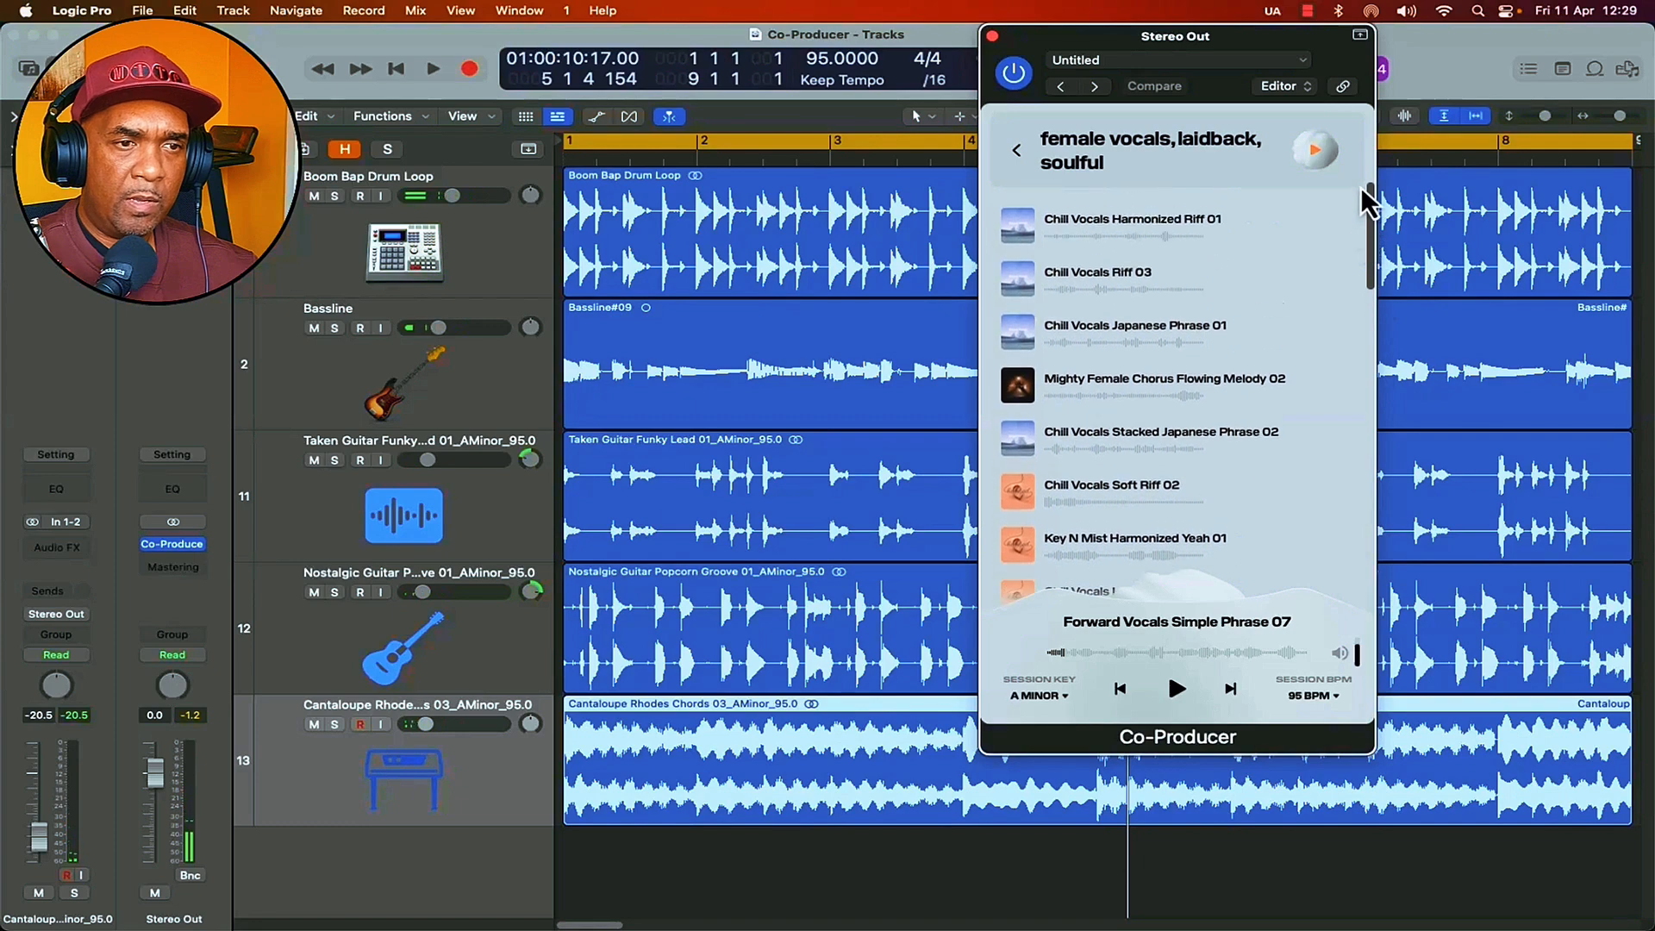
drag(1120, 431, 628, 812)
Play the song and lower the Chill Vocals Stacked Japanese Phrase 02 track's volume to -6.2 dB
key(space)
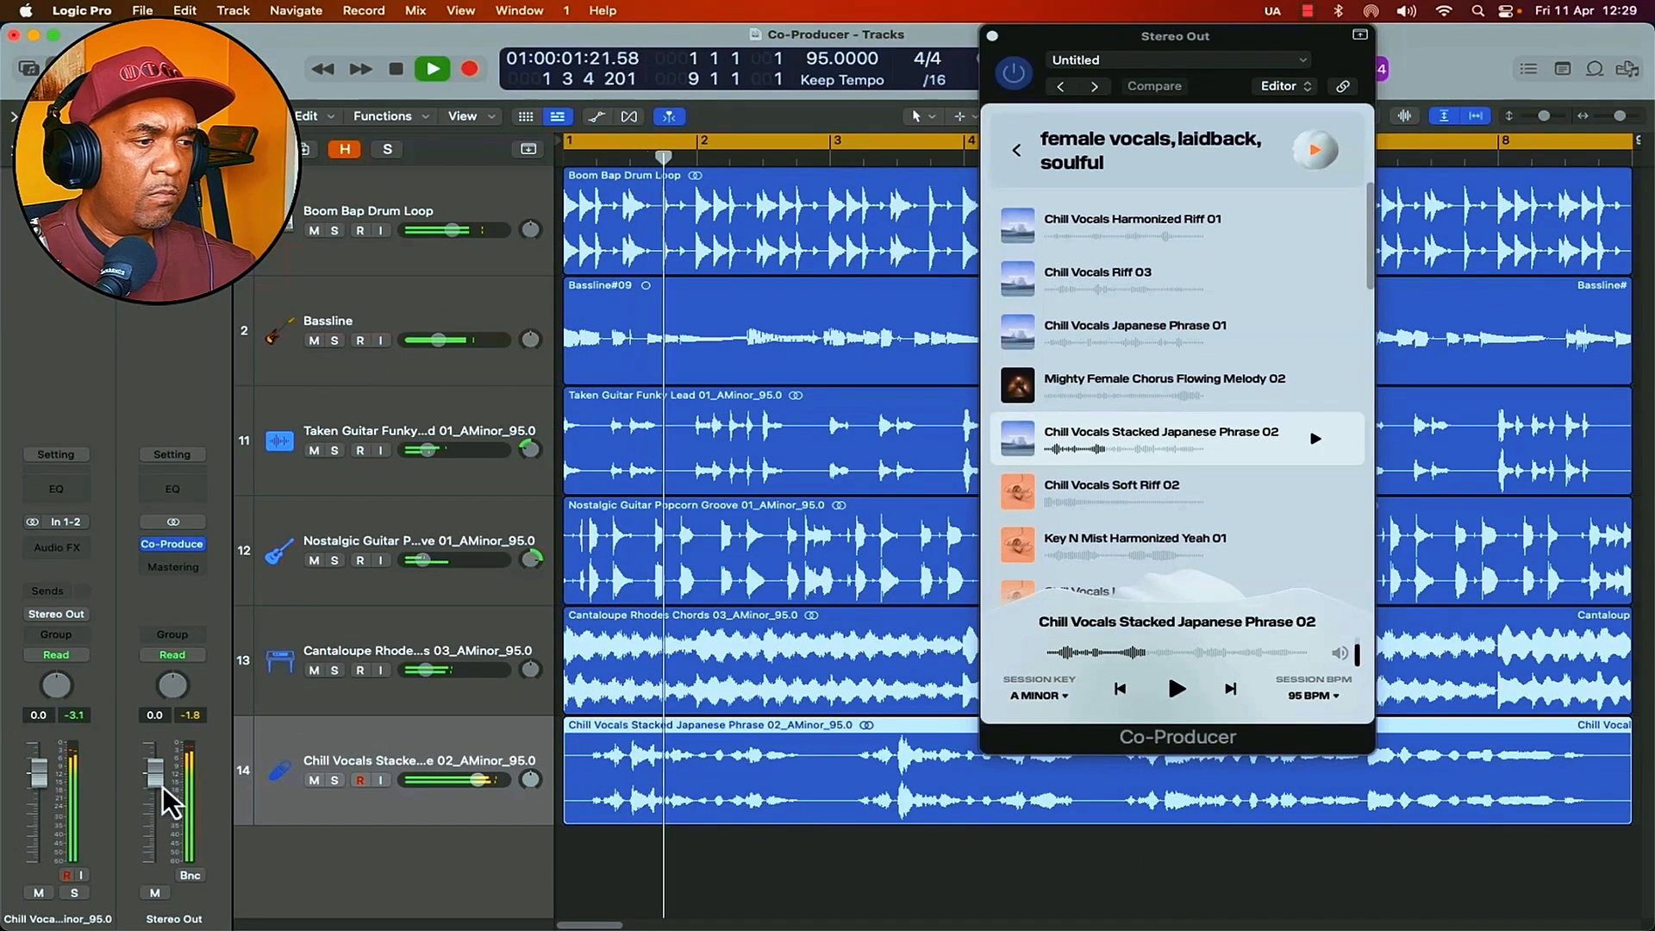
drag(39, 774, 39, 801)
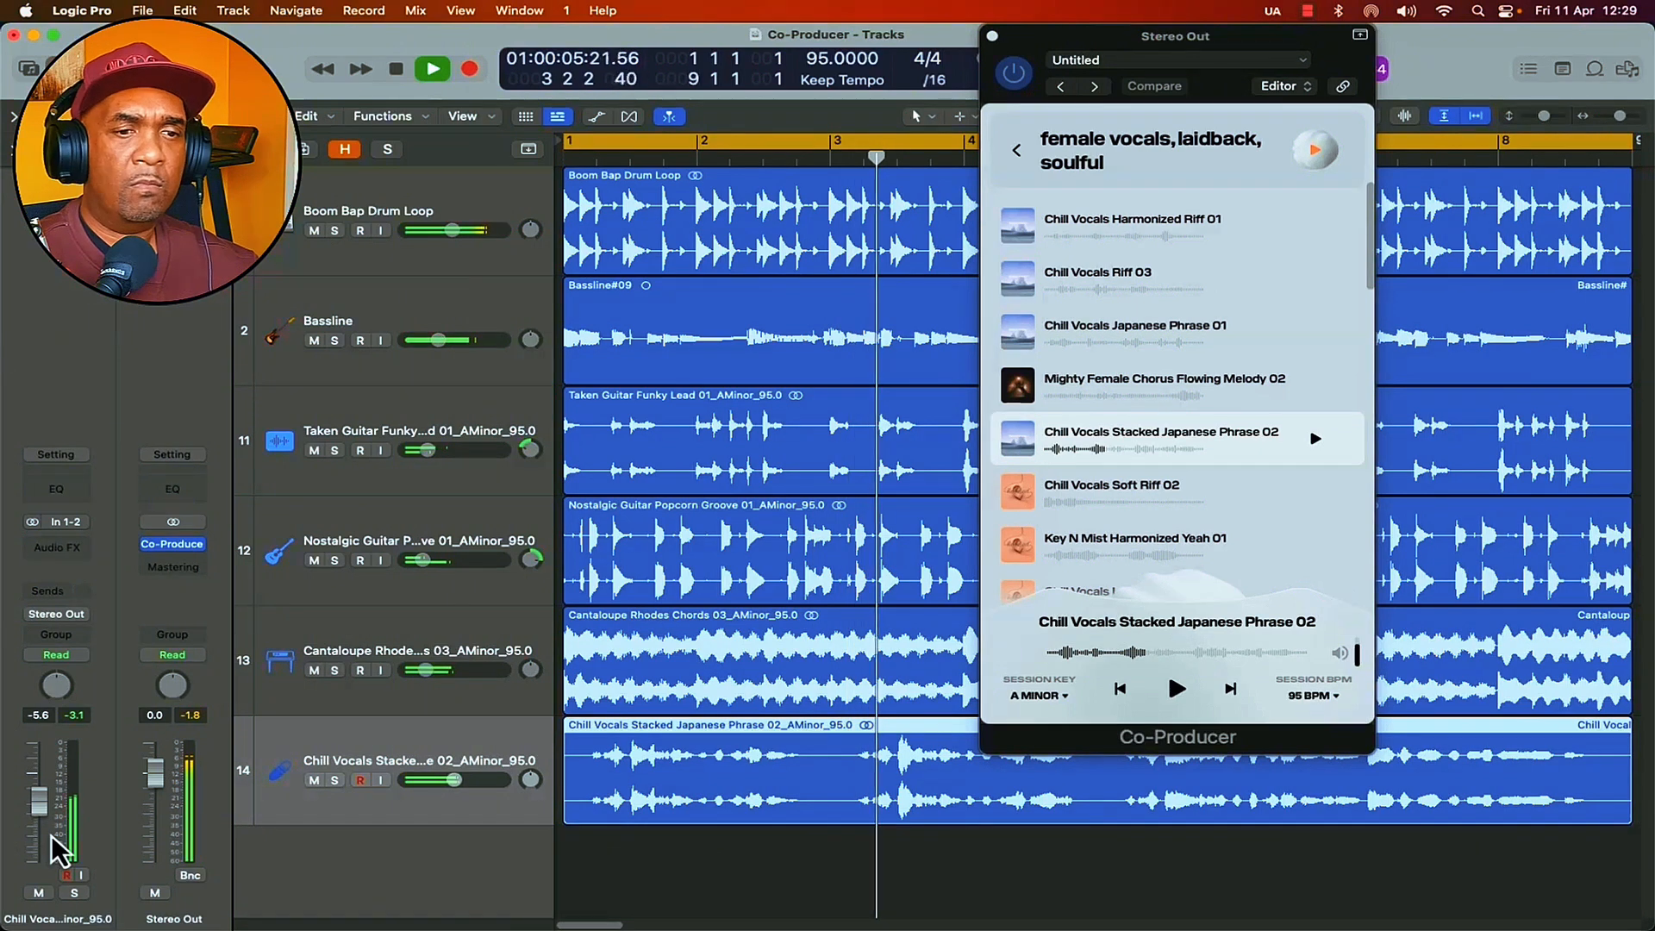
drag(50, 811, 44, 810)
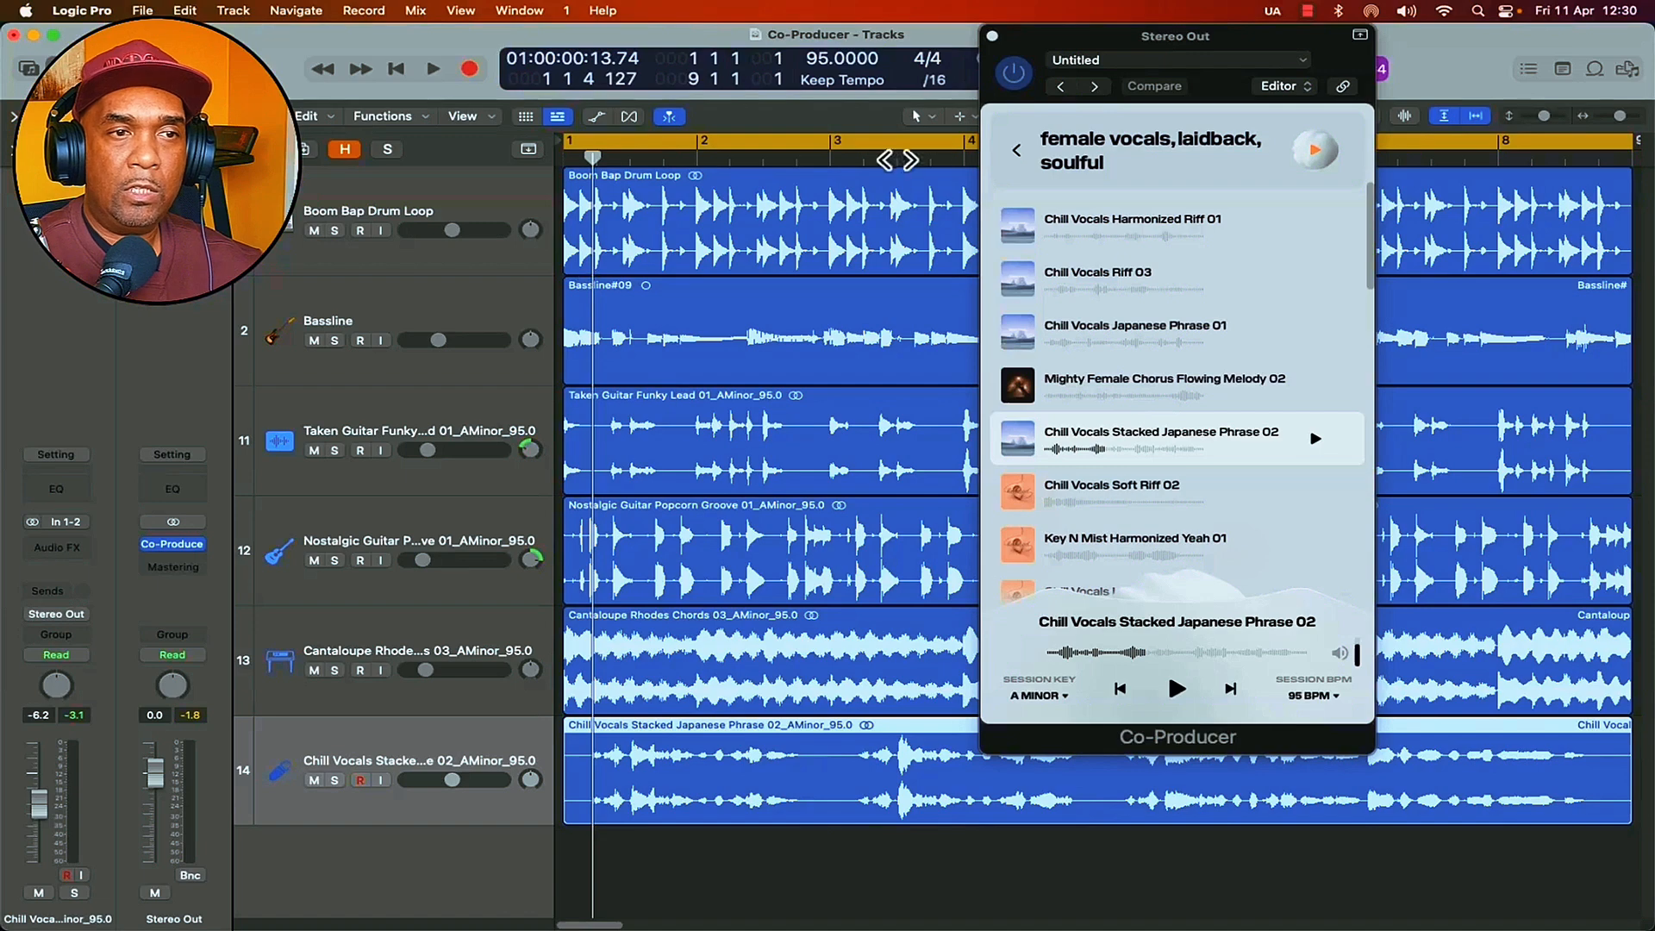
Clear the sample description and search for A minor samples based only on the captured audio
click(1019, 164)
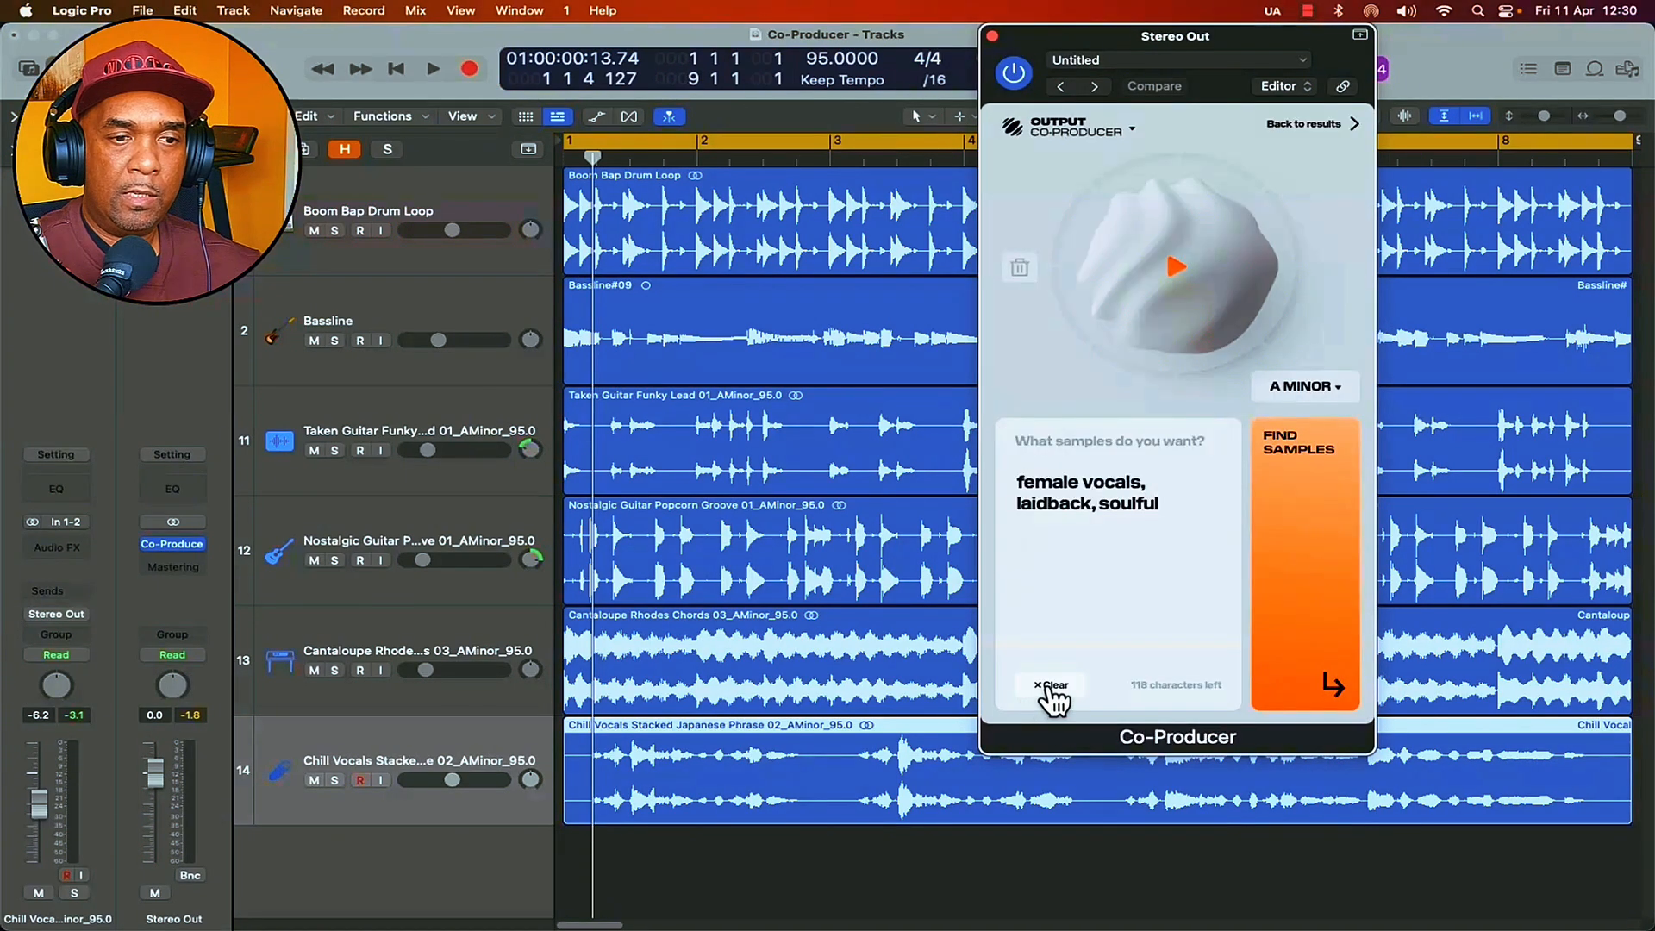
click(1046, 690)
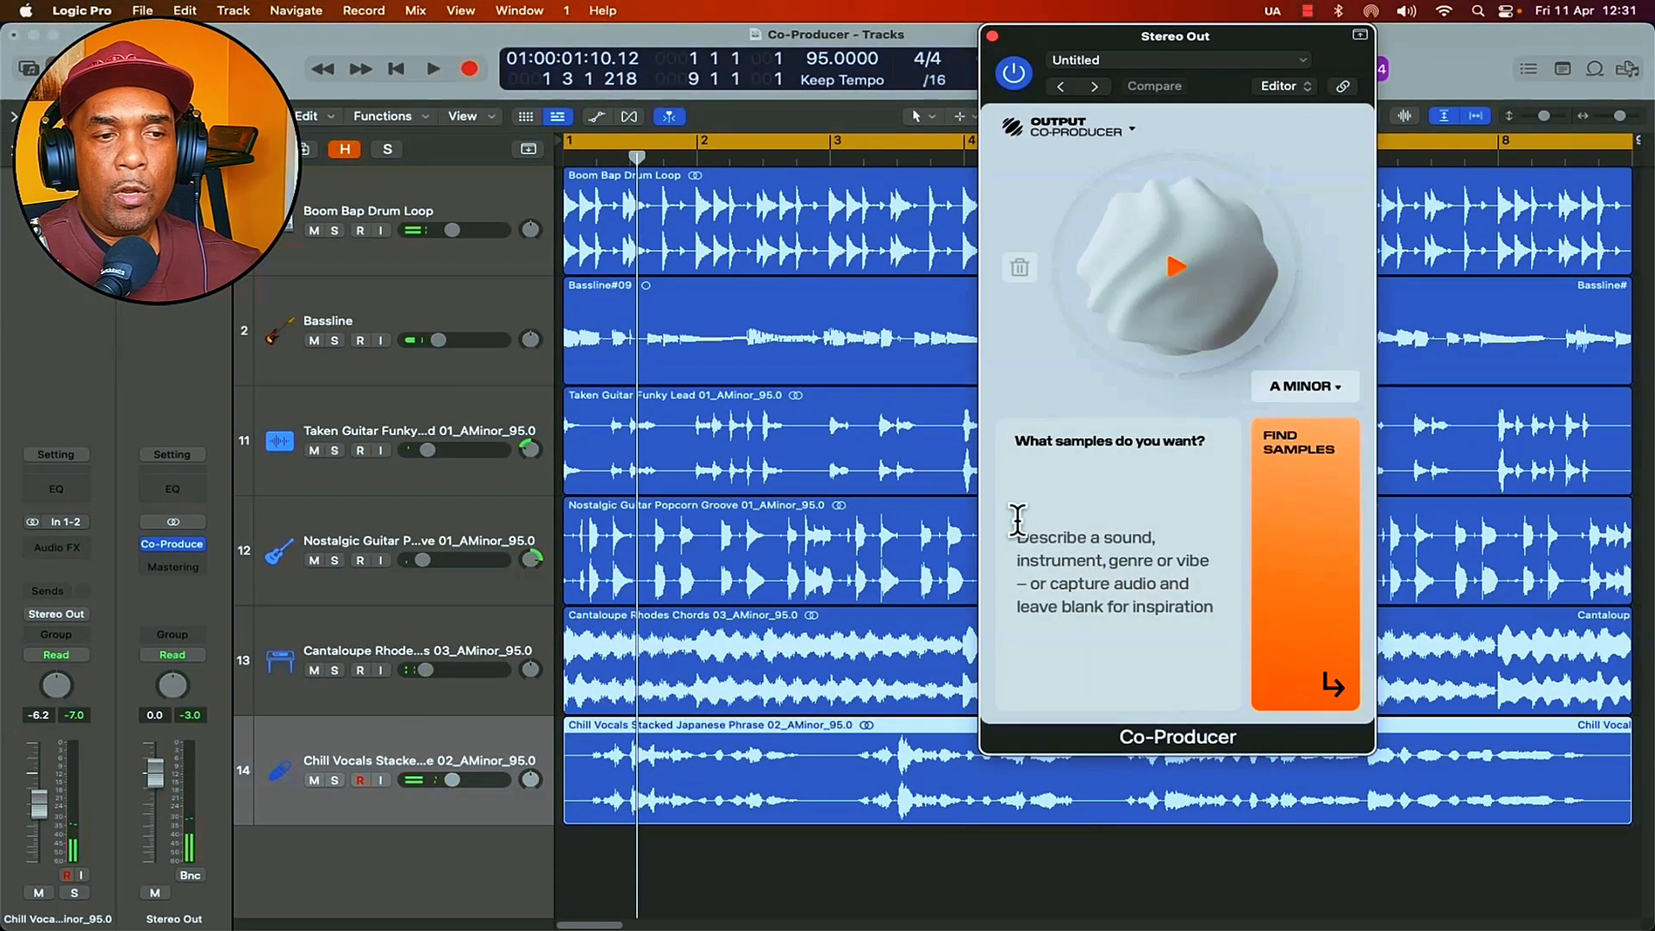
click(1042, 556)
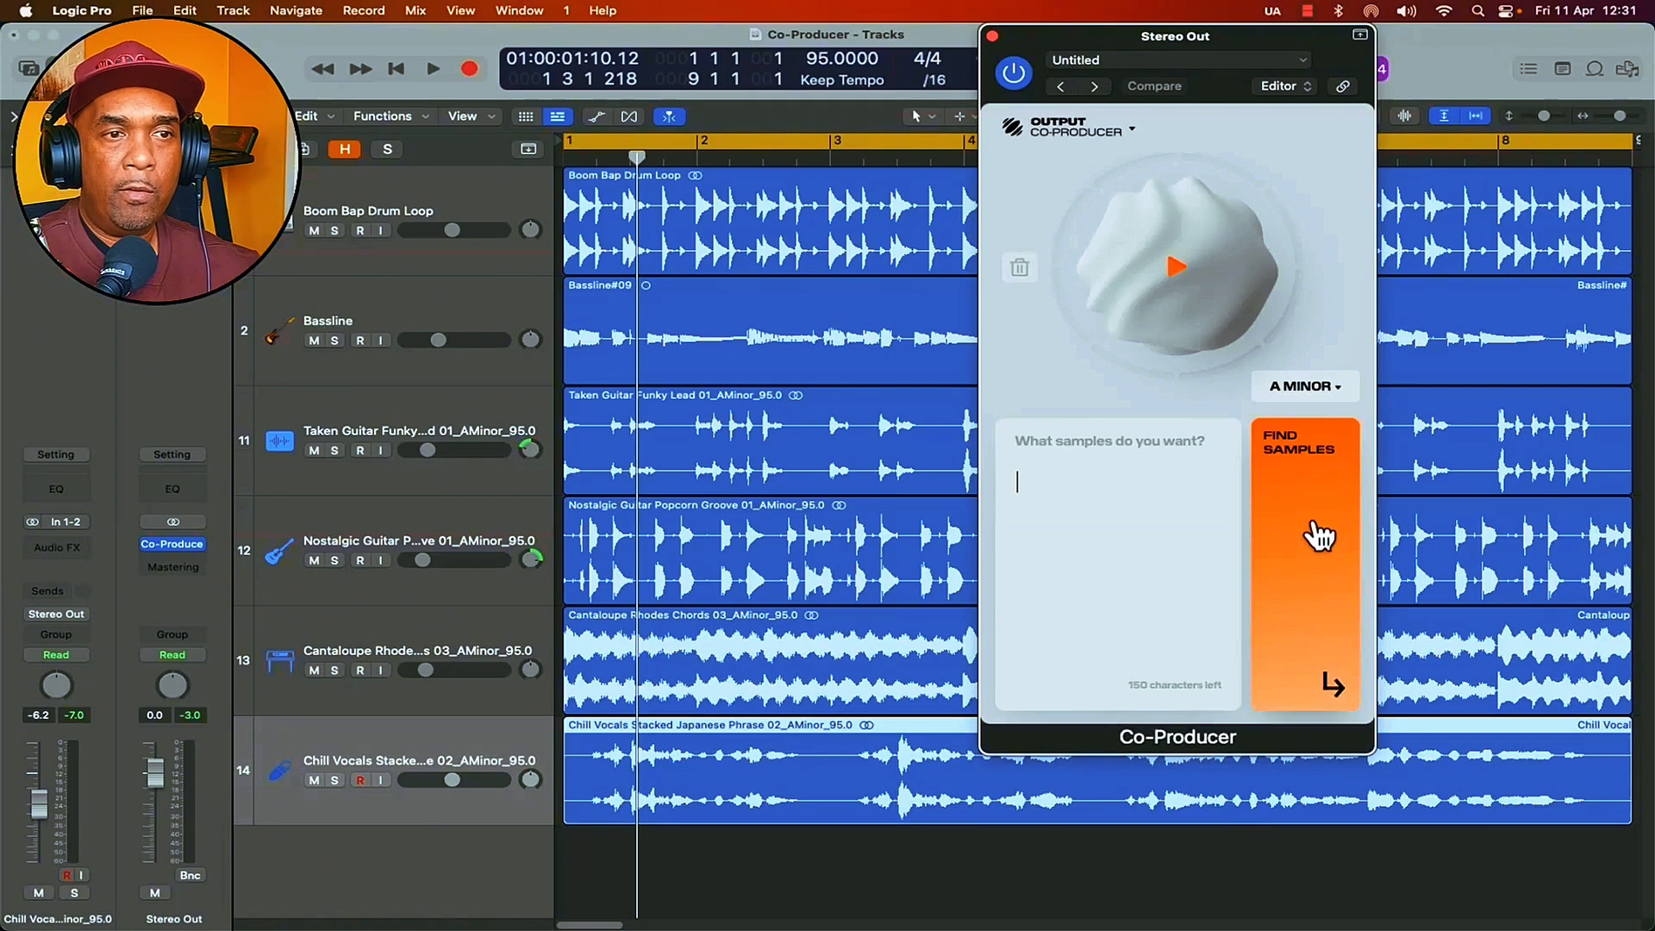
click(1302, 556)
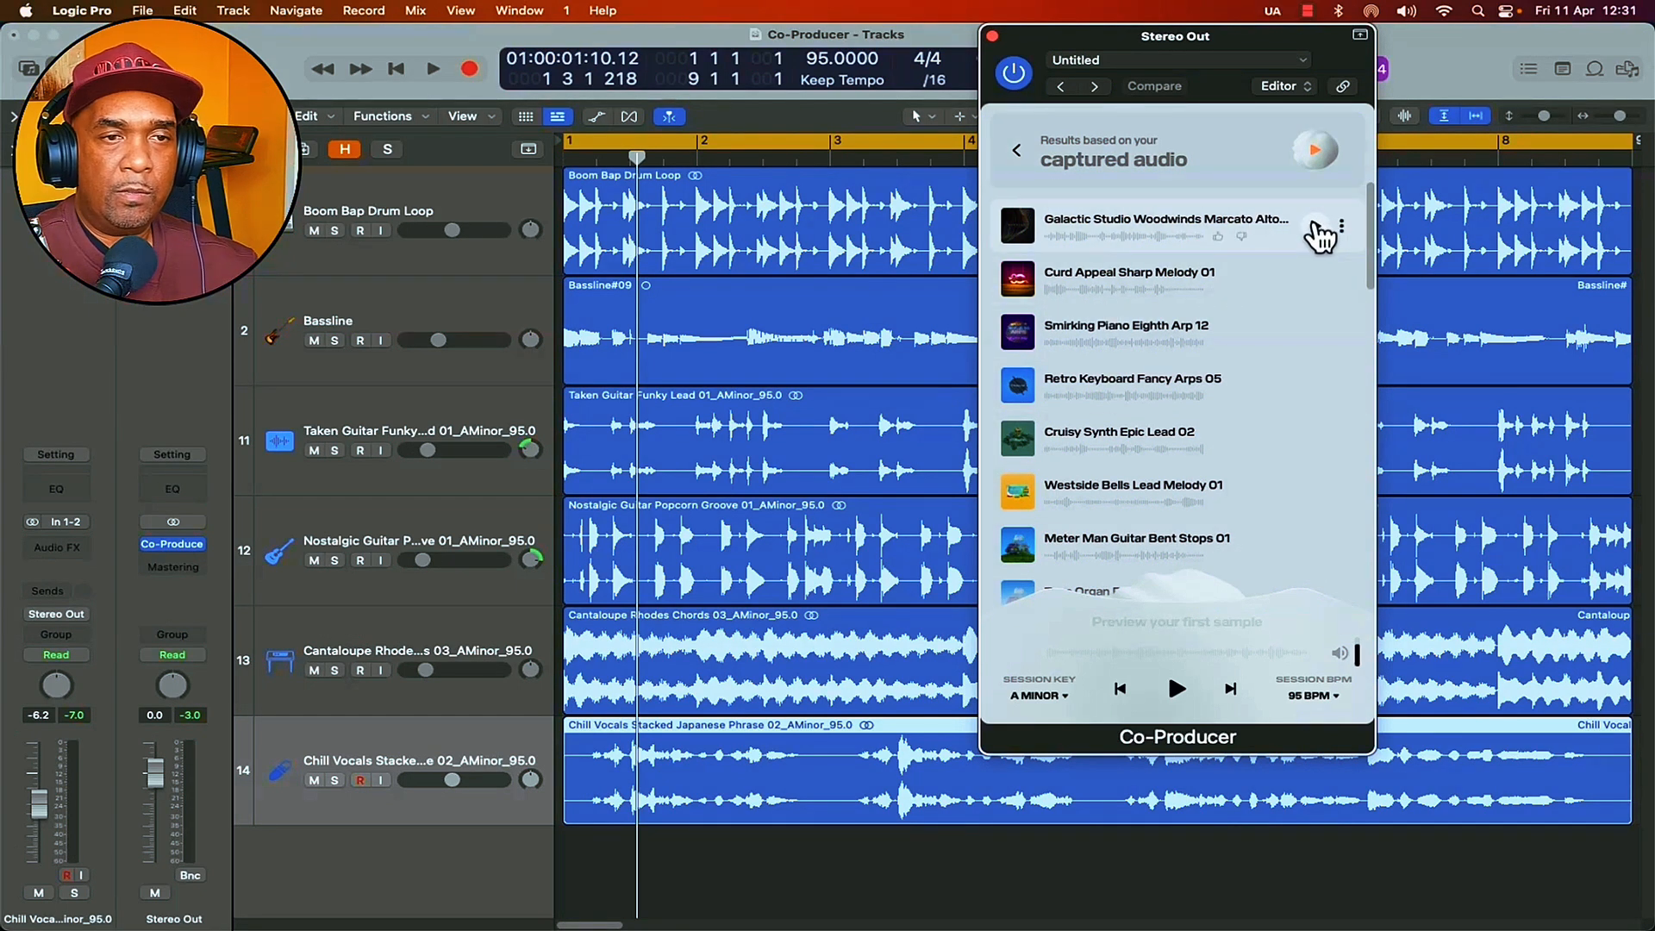
Audition the captured-audio results in order, from the Galactic Studio Woodwinds Marcato sample to Cruisy Synth Epic Lead 02
click(1316, 228)
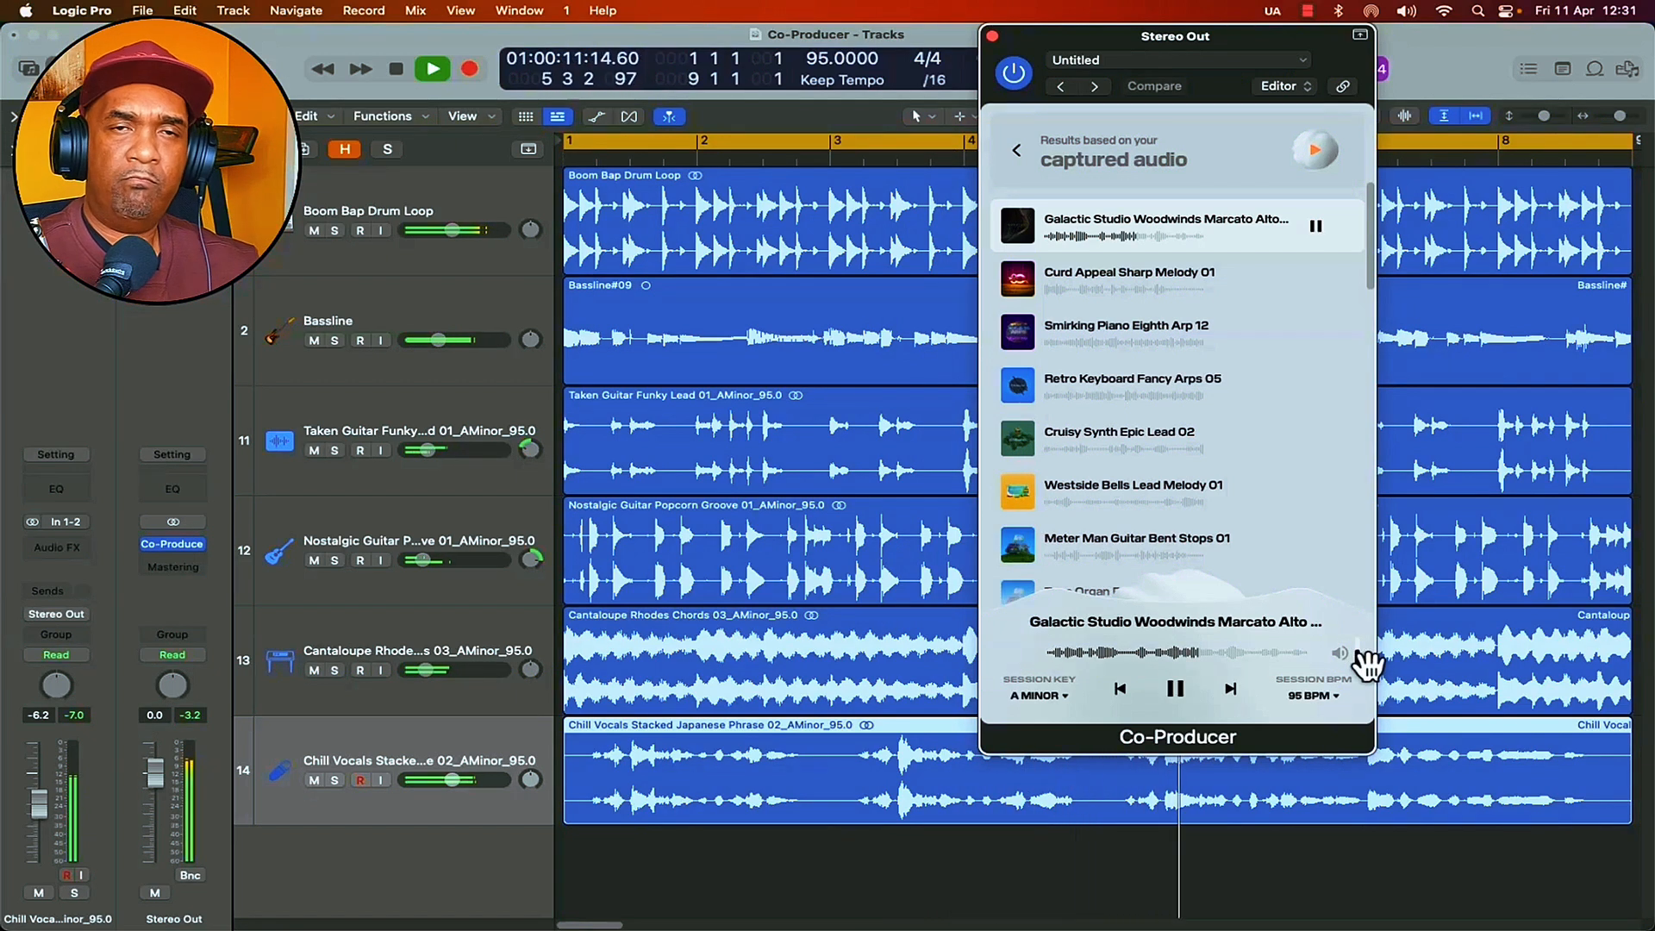
key(Down)
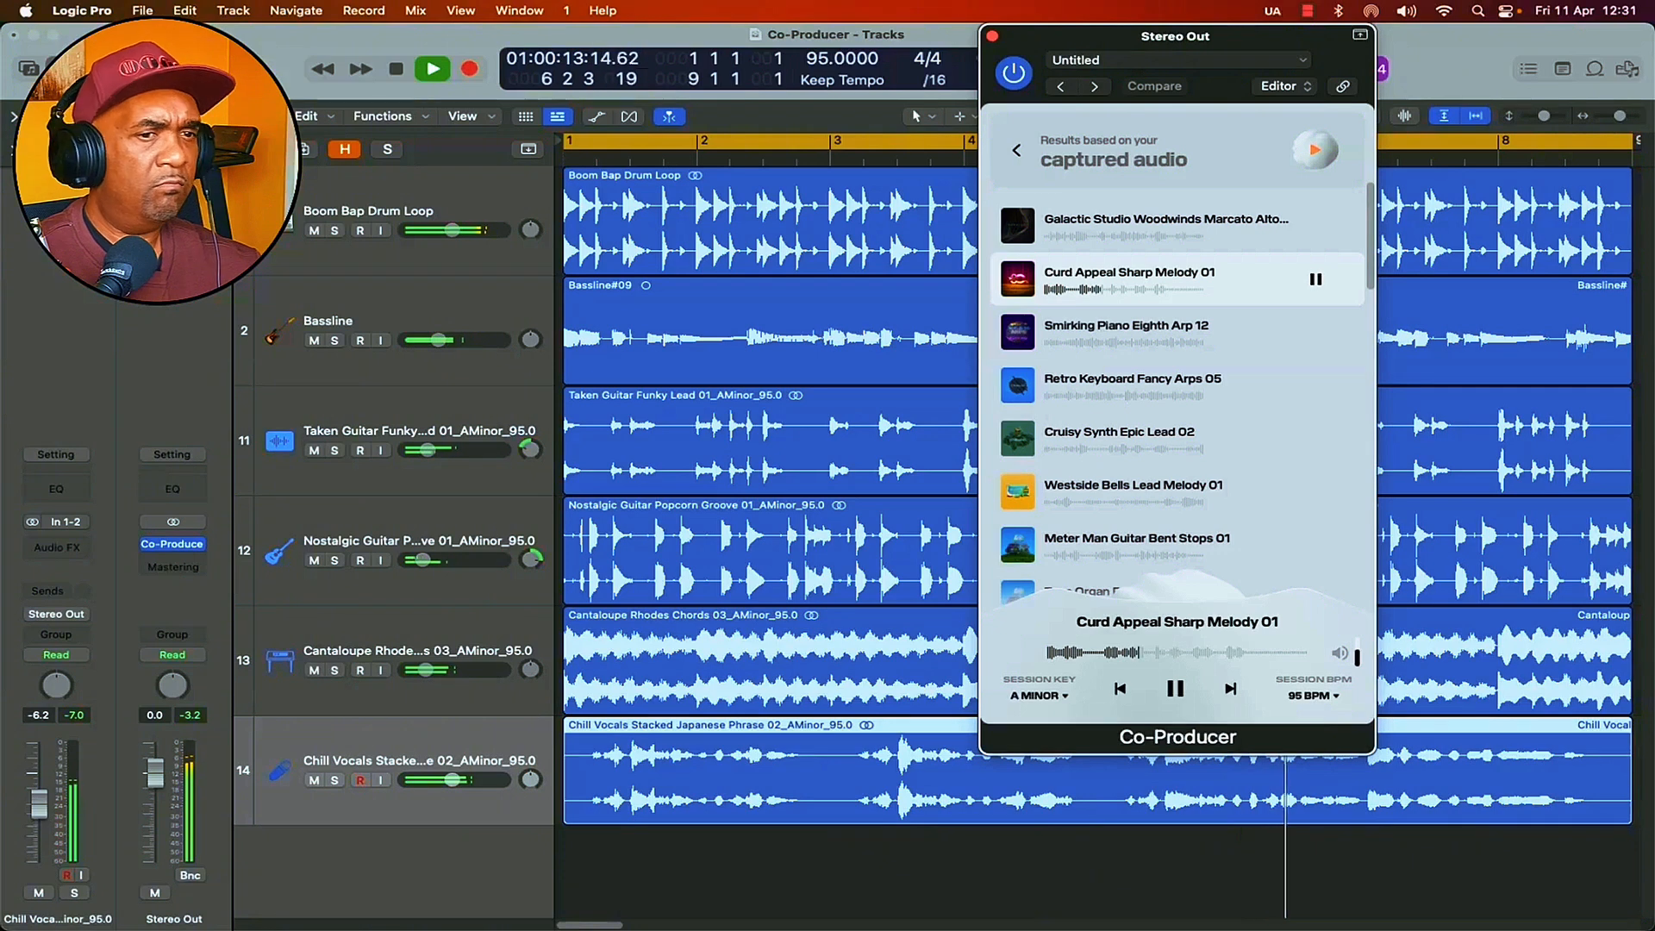
key(Down)
key(Down)
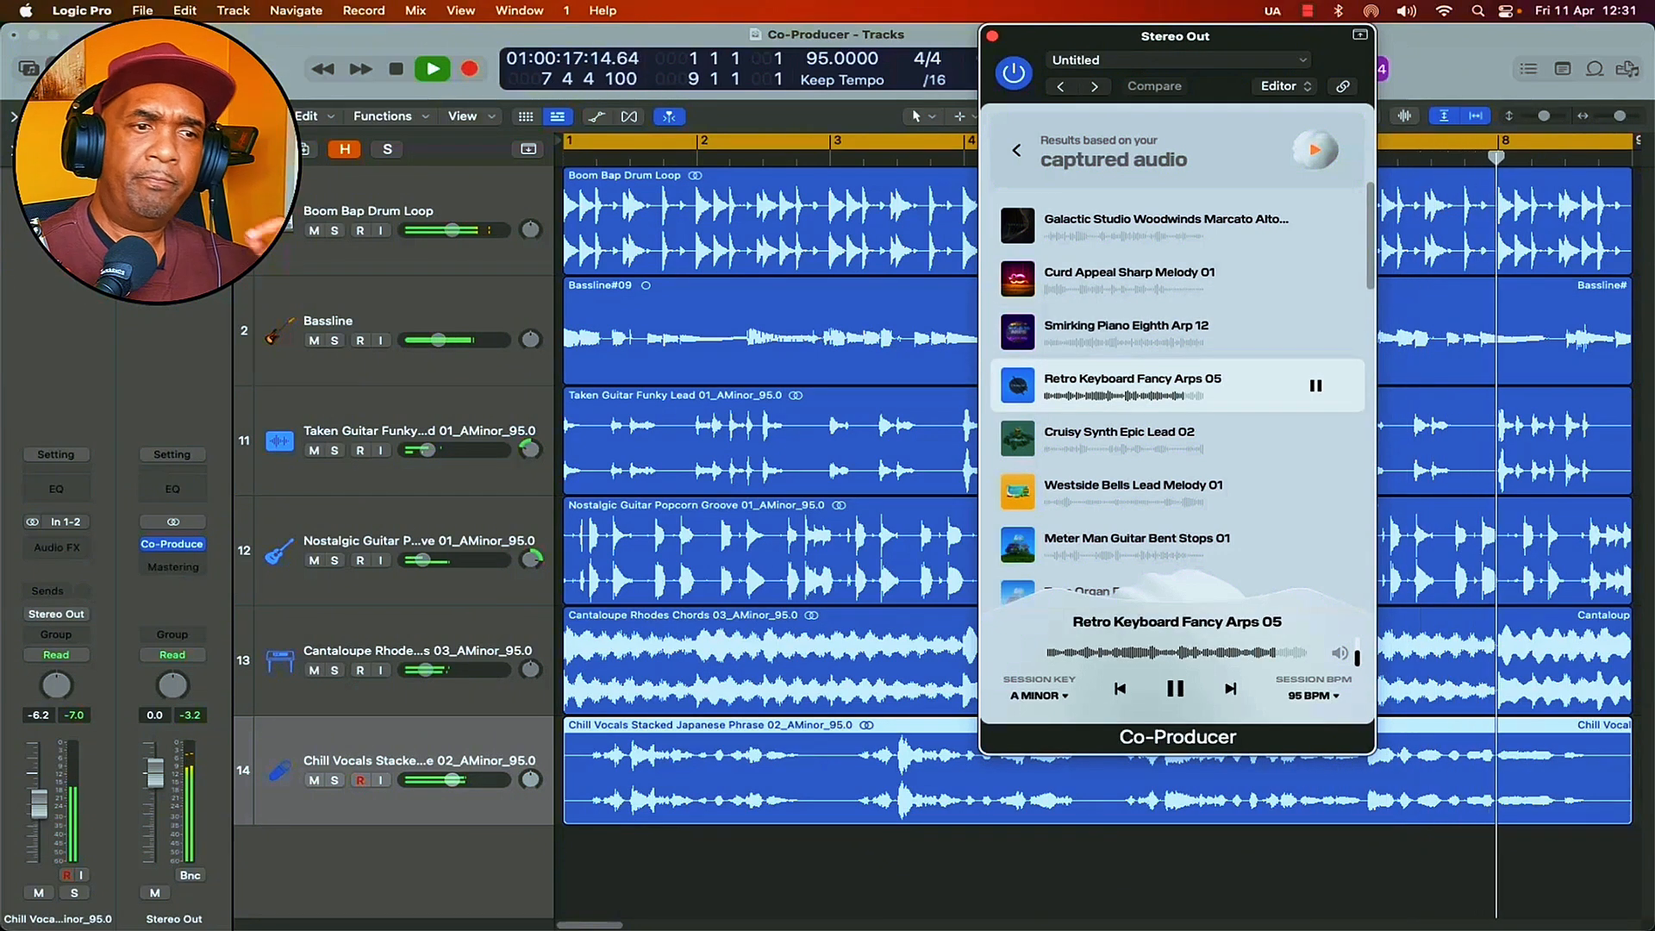
key(Down)
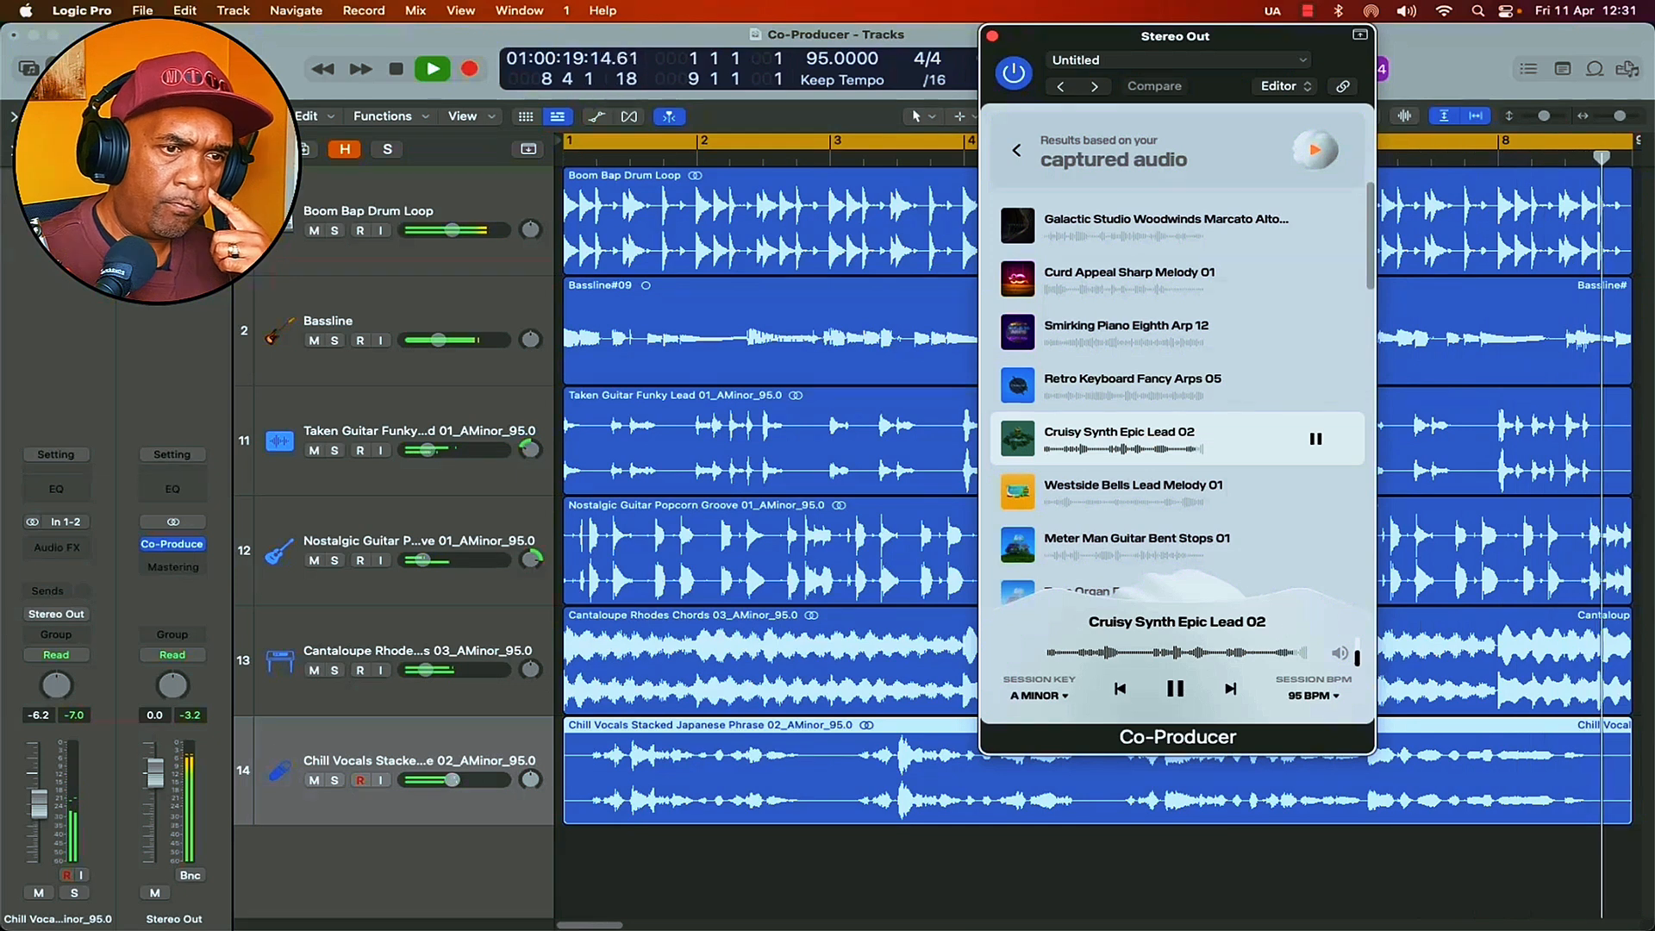